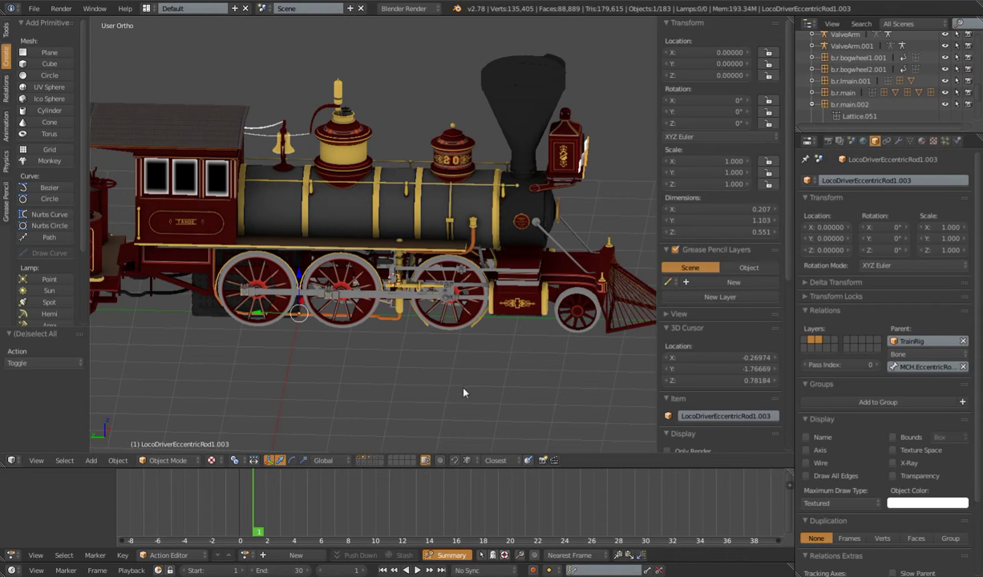
Play back the locomotive animation, viewing the running gear from below and from the side, and return to frame 1.
middle_drag(437, 347, 405, 245)
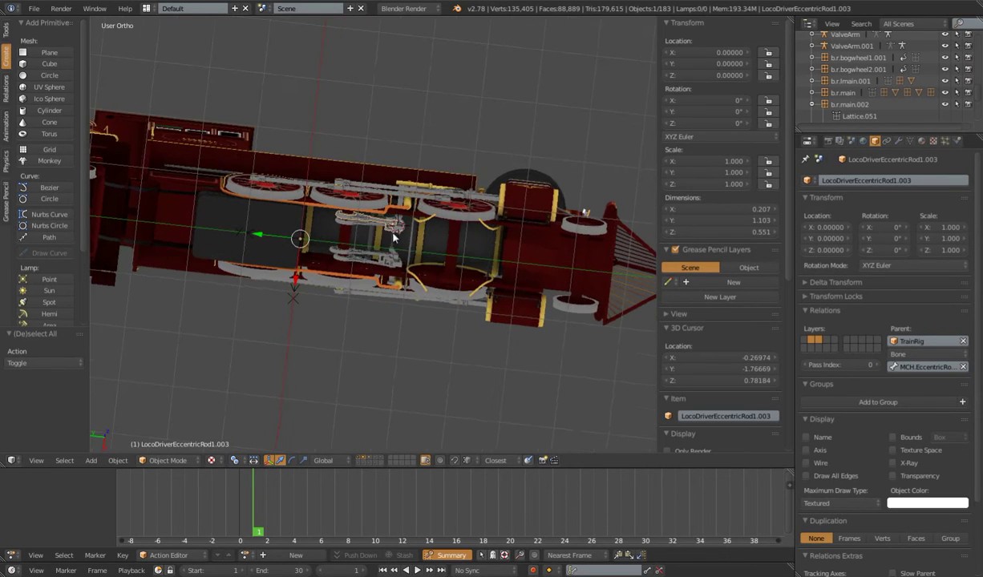
key(alt+a)
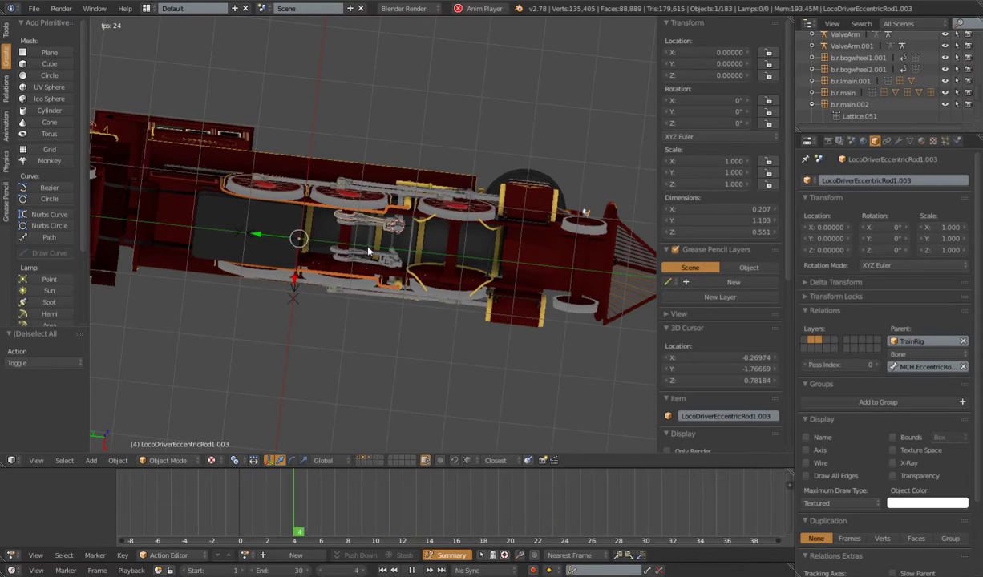
middle_drag(384, 246, 417, 373)
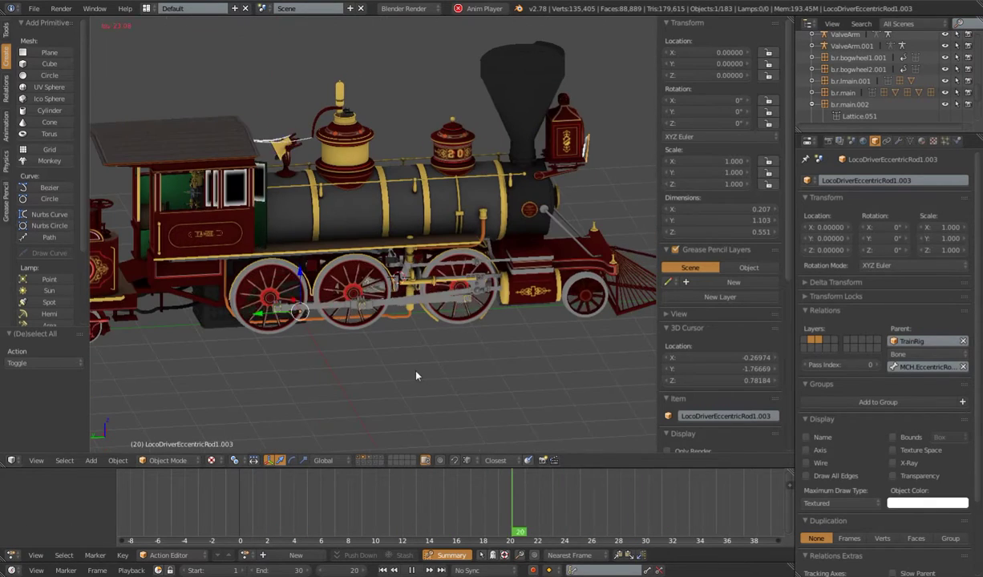
key(alt+a)
click(382, 570)
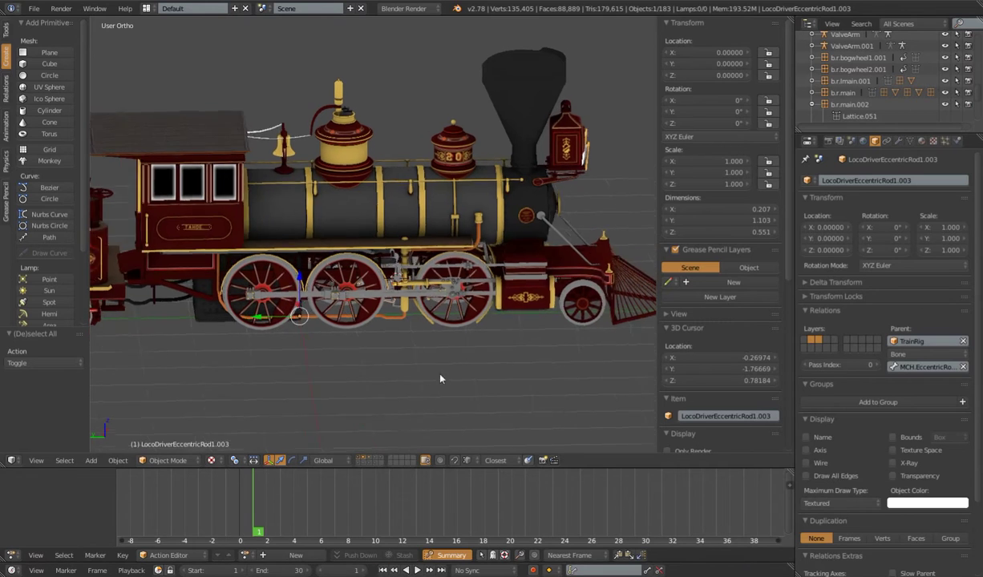
Set the visible scene layers so only the wheels and moving parts show, with the engine body and armature hidden.
click(360, 459)
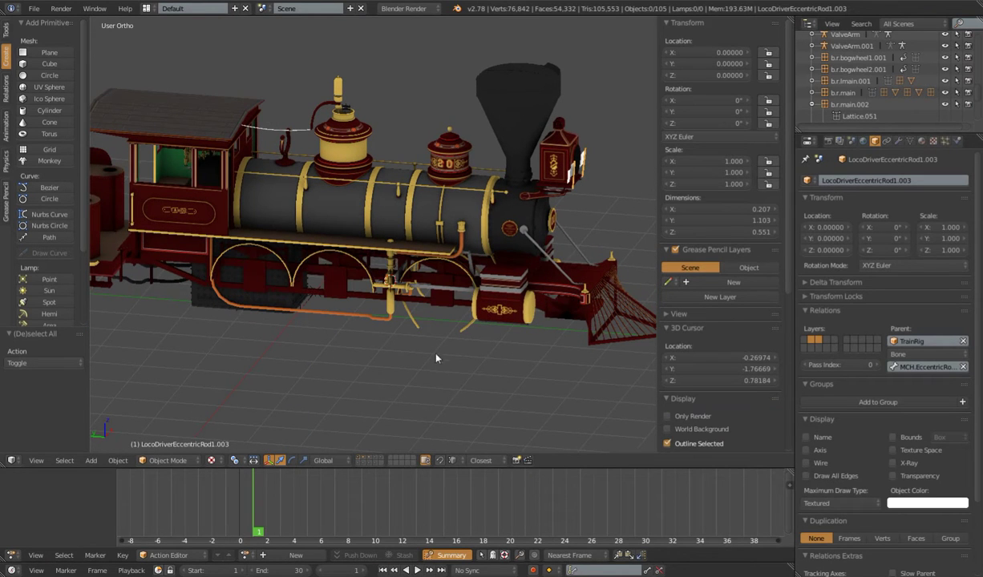
shift+click(362, 461)
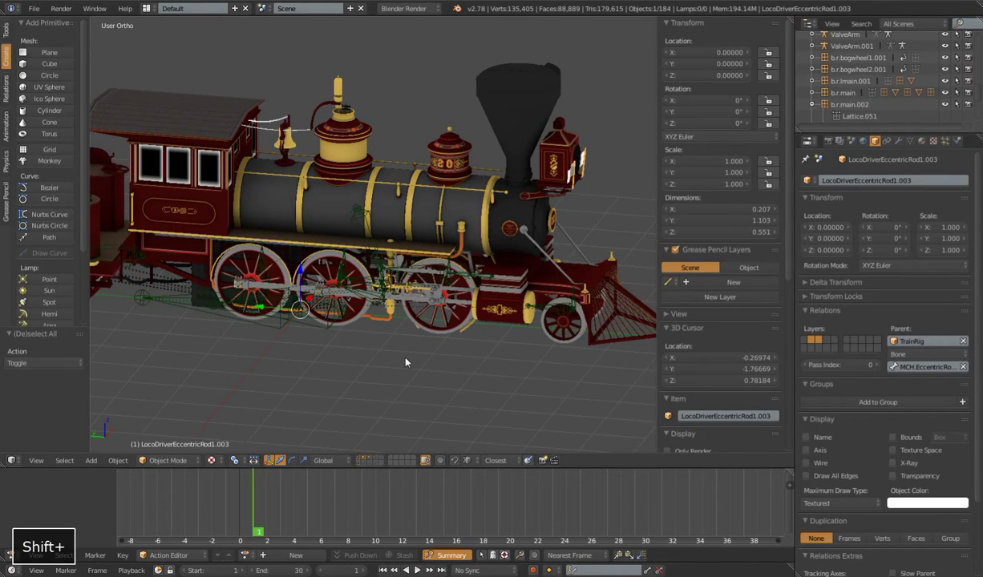
shift+click(361, 458)
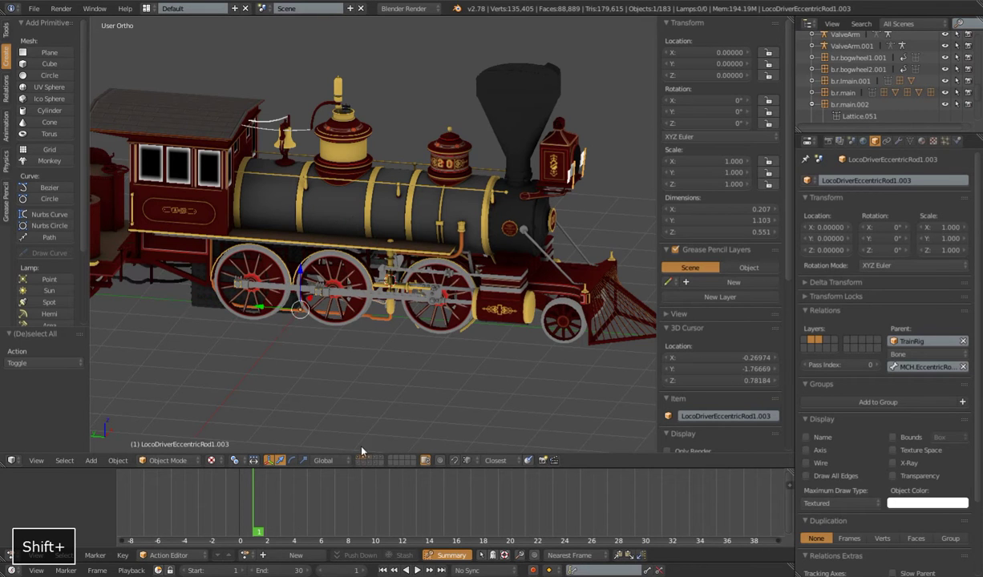
shift+click(361, 460)
middle_drag(416, 368, 428, 376)
scroll(429, 375, up, 3)
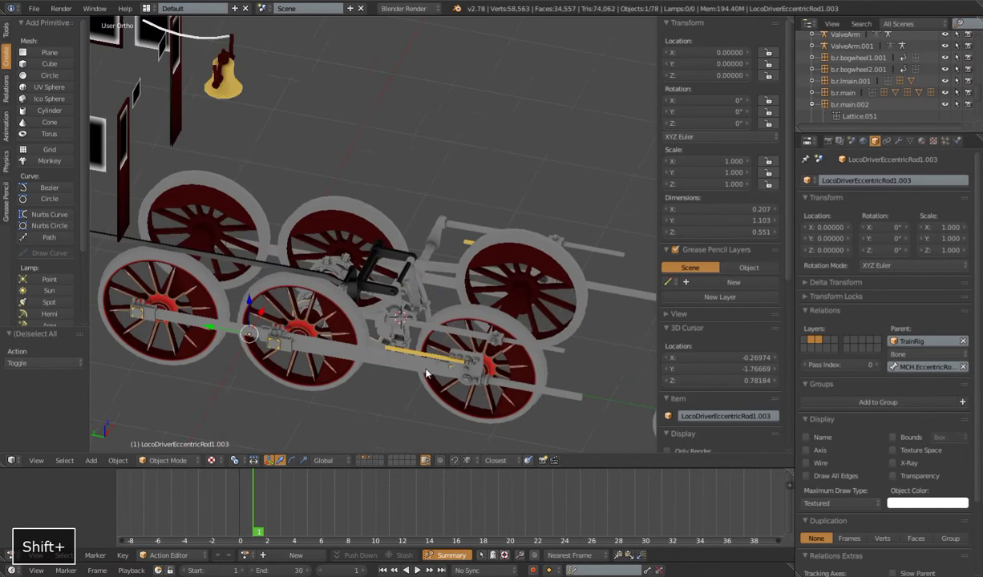
Play the animation to examine the valve gear motion, selecting the LocoDriverRocker.001 rocker and an eccentric rod, and stop playback.
key(alt+a)
middle_drag(499, 340, 358, 303)
scroll(445, 294, up, 2)
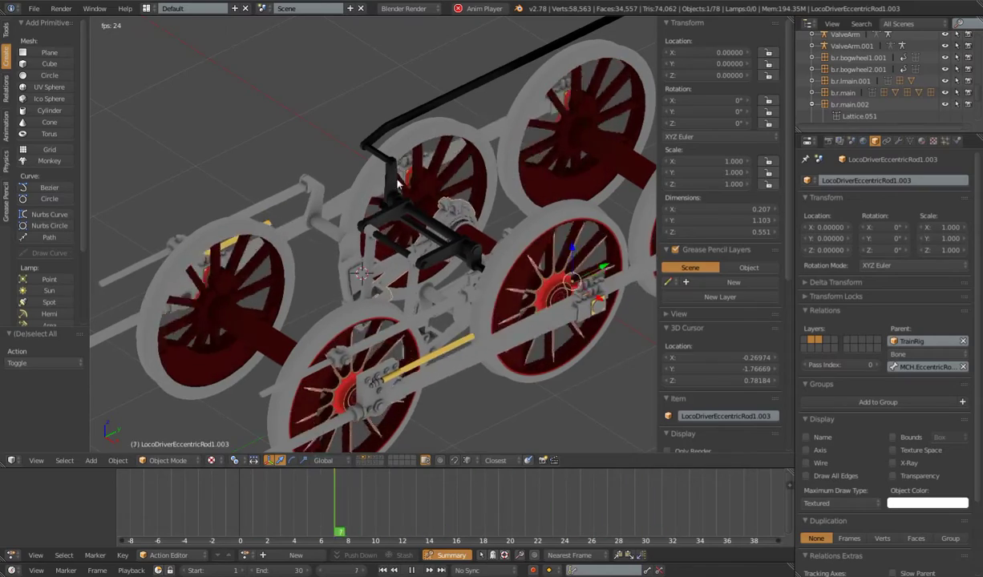
right_click(315, 196)
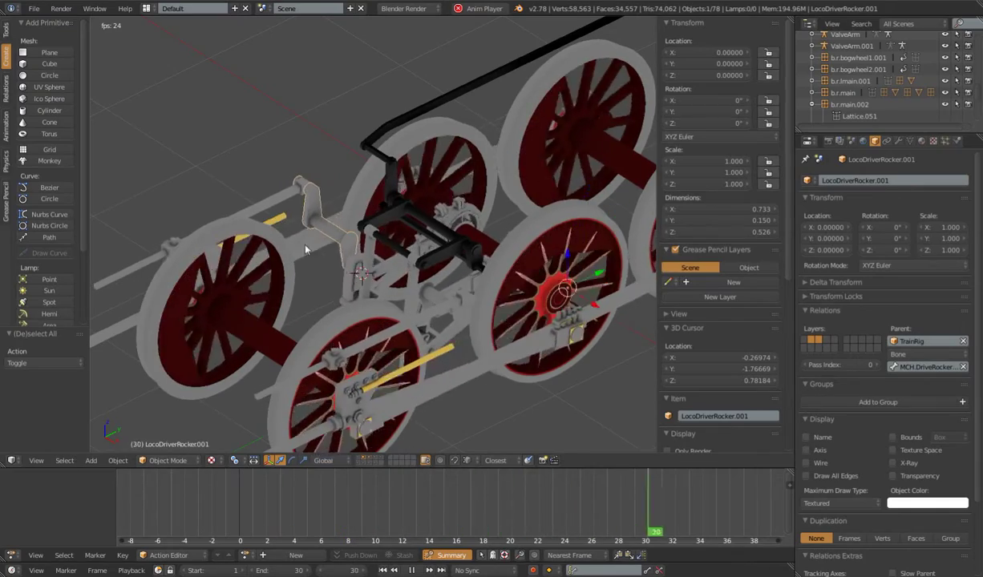
right_click(475, 216)
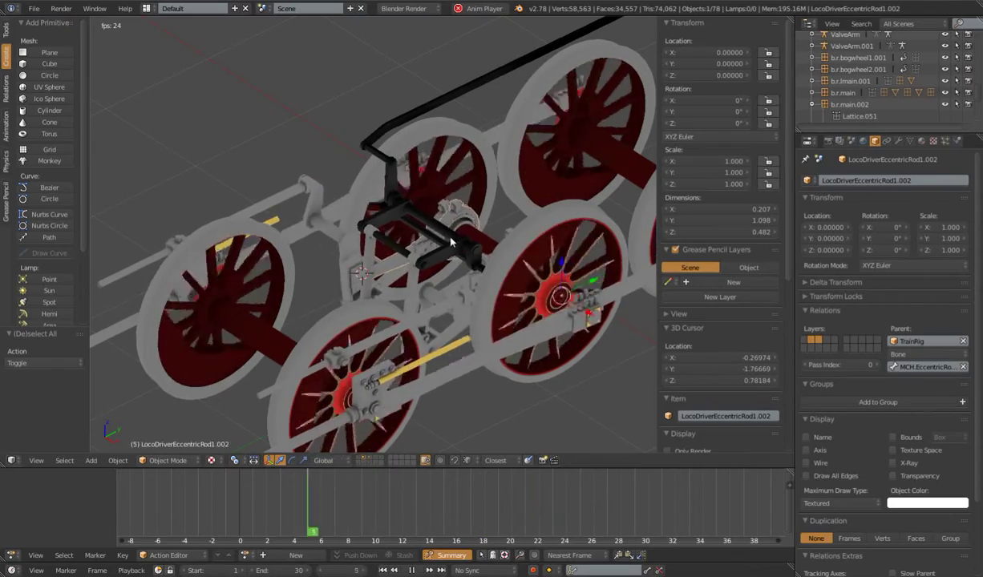
scroll(403, 263, down, 3)
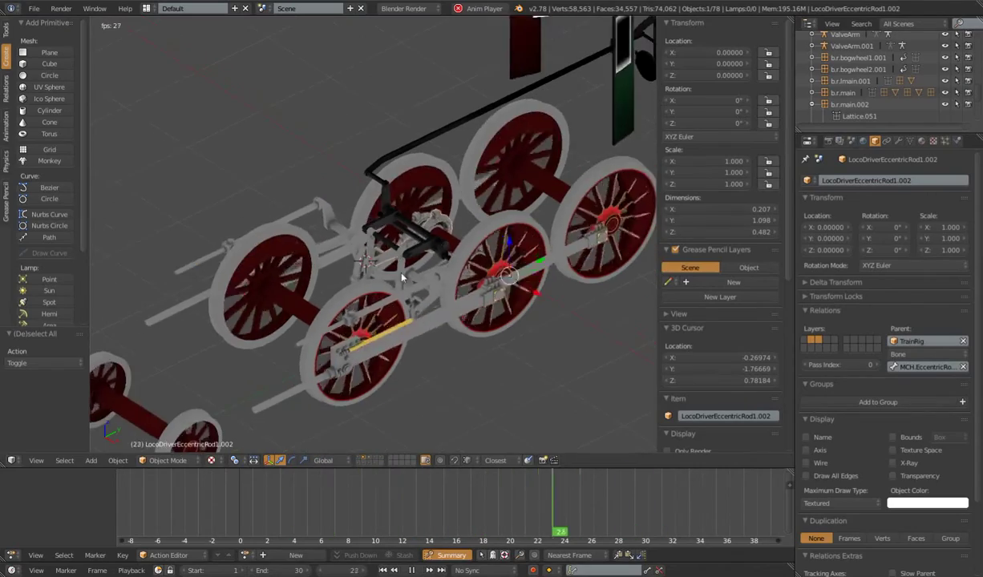
mouse_move(402, 277)
middle_down()
mouse_move(368, 250)
mouse_move(394, 267)
middle_up()
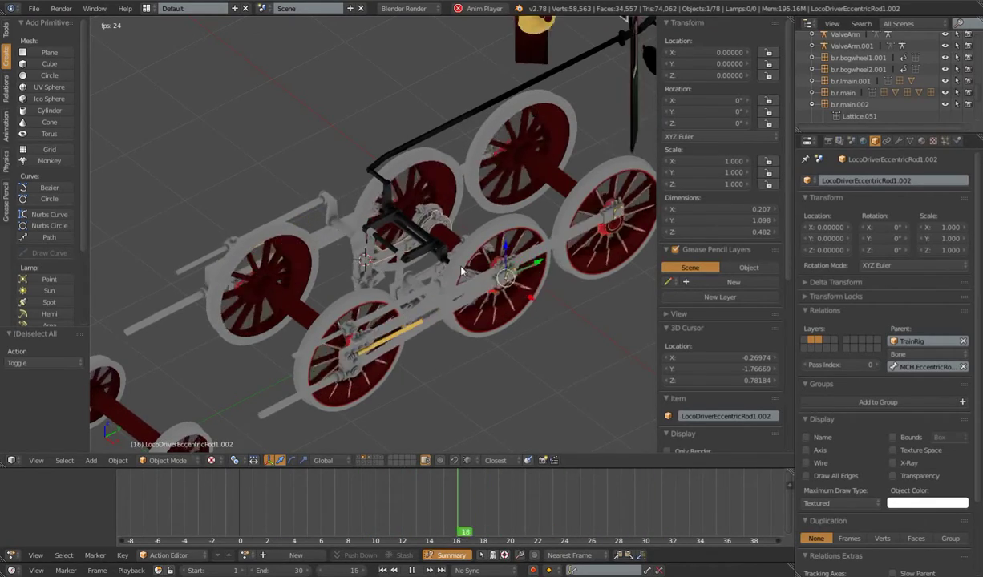
key(alt+a)
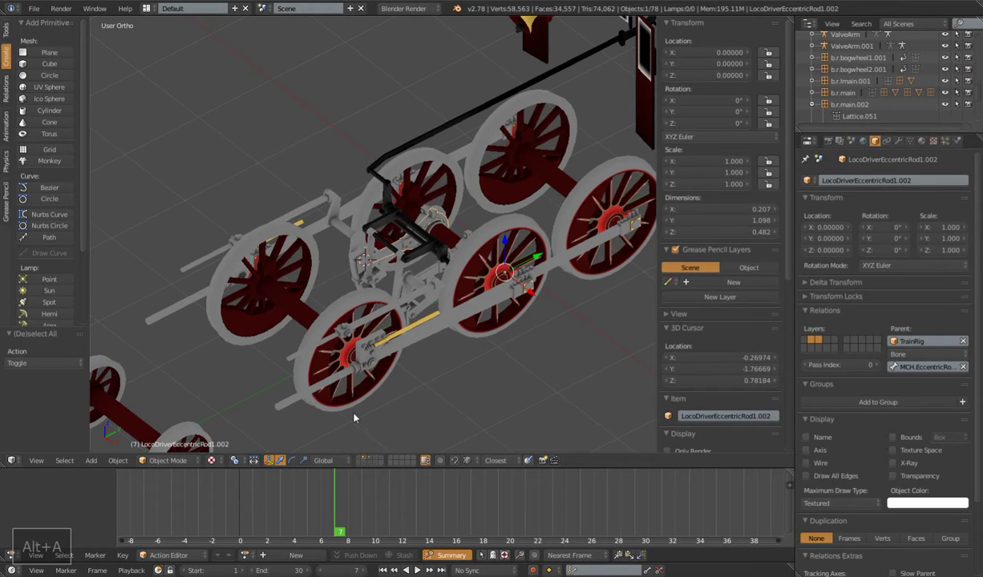
Hide the front driving wheel set, the near-side crosshead, and the near-side rocker and valve link parts.
right_click(317, 365)
key(h)
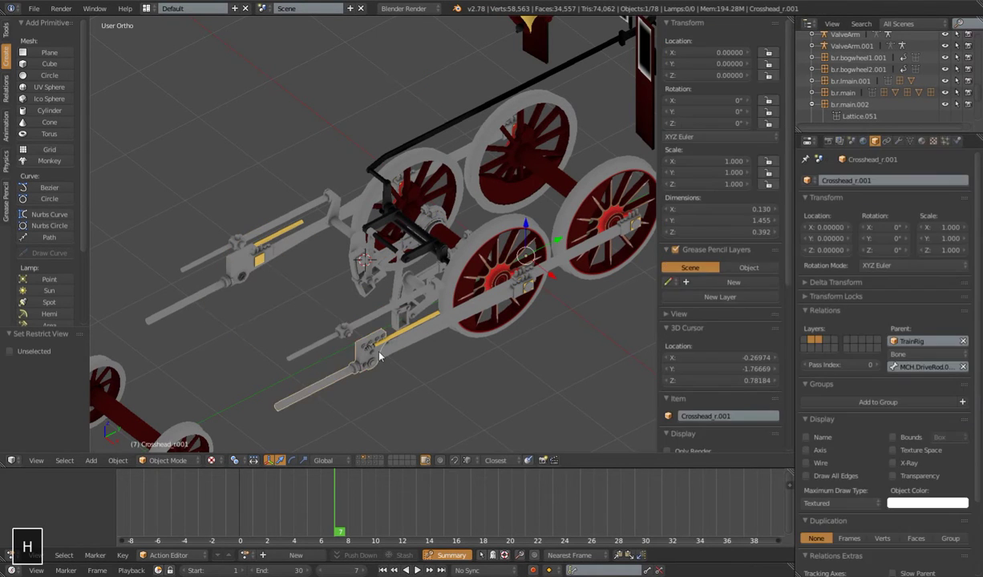
right_click(407, 302)
key(h)
right_click(386, 285)
key(h)
right_click(404, 273)
key(h)
Hide the remaining near-side gear: the eccentric rod, valve rod, side rods and yellow guide bar.
right_click(400, 294)
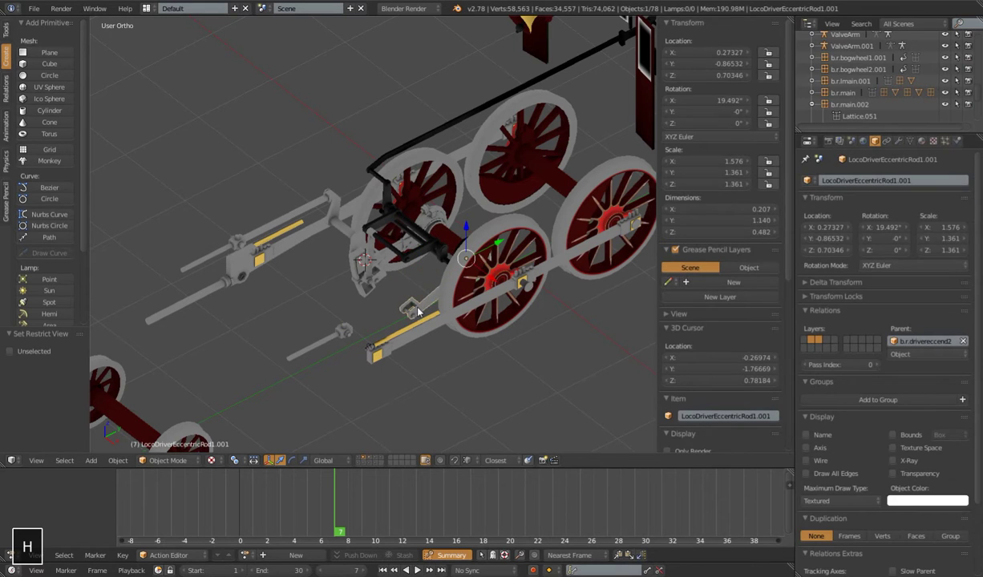
key(h)
right_click(319, 343)
key(h)
right_click(396, 328)
key(h)
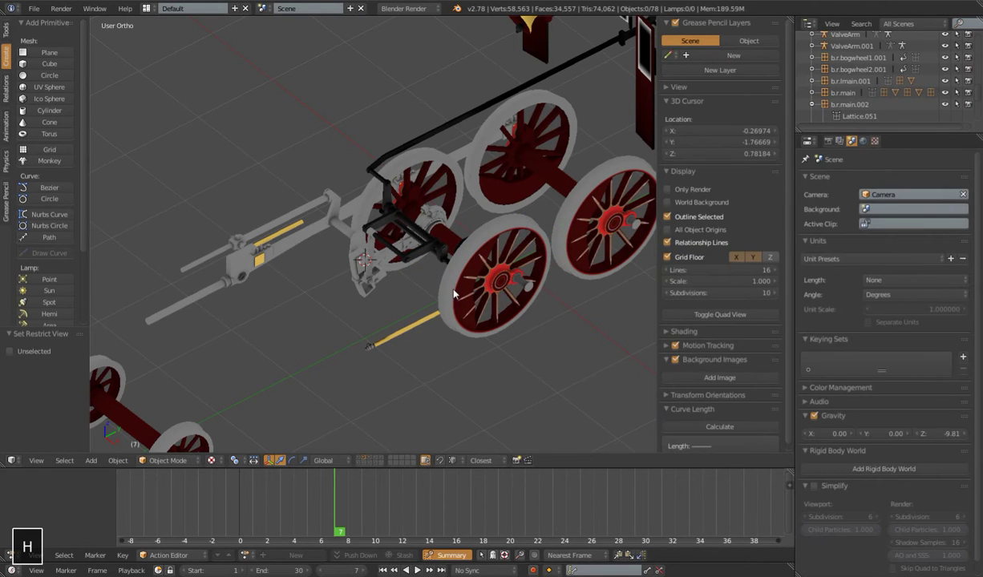
right_click(411, 337)
key(h)
Hide the black LocoLiftingArm above the valve gear.
scroll(425, 265, up, 3)
right_click(461, 256)
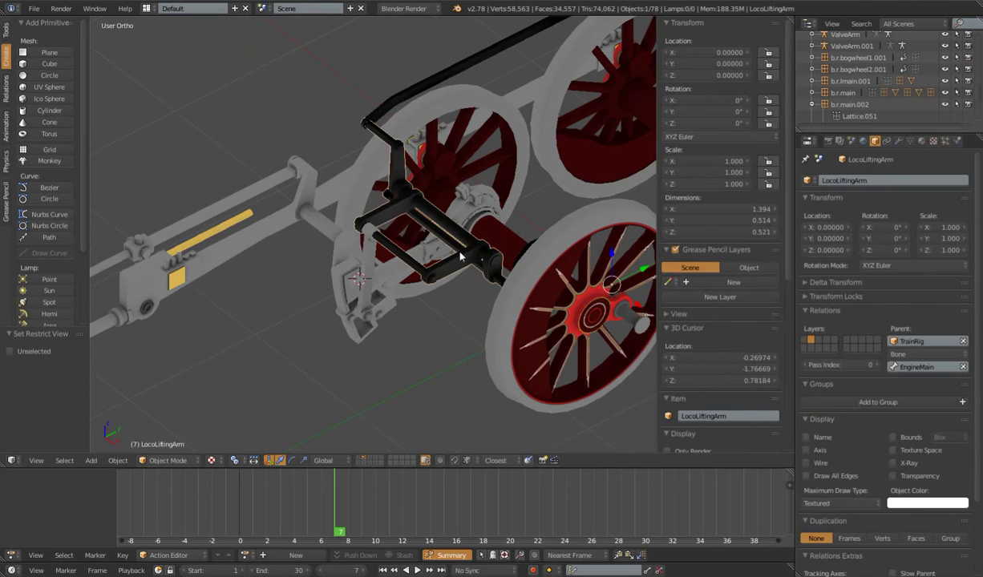
key(h)
Hide the far-side crosshead, its guide bar and the connecting rods, keeping the valve rod, rocker and eccentric gear.
scroll(441, 256, down, 3)
scroll(426, 256, up, 2)
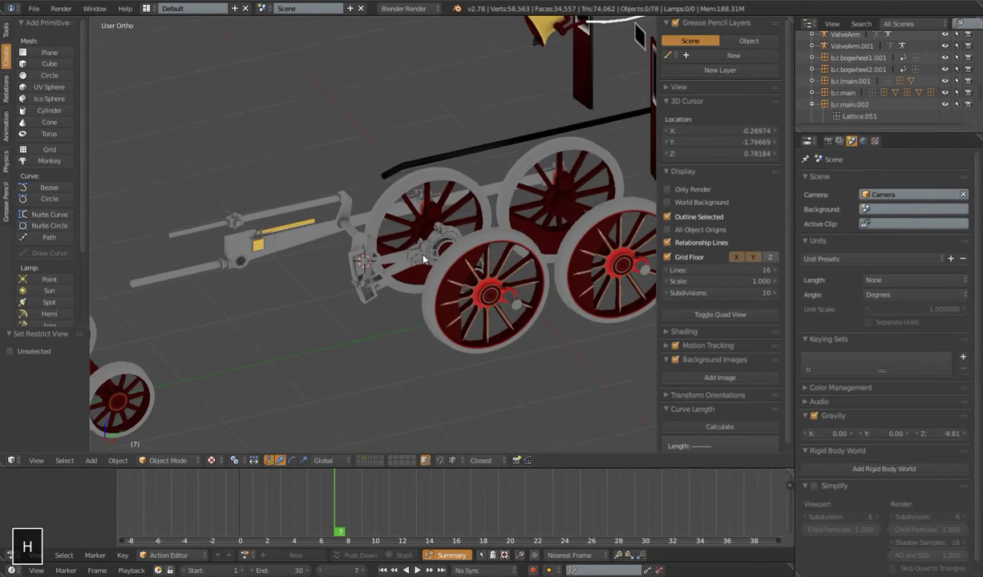
right_click(251, 239)
key(h)
right_click(240, 246)
key(h)
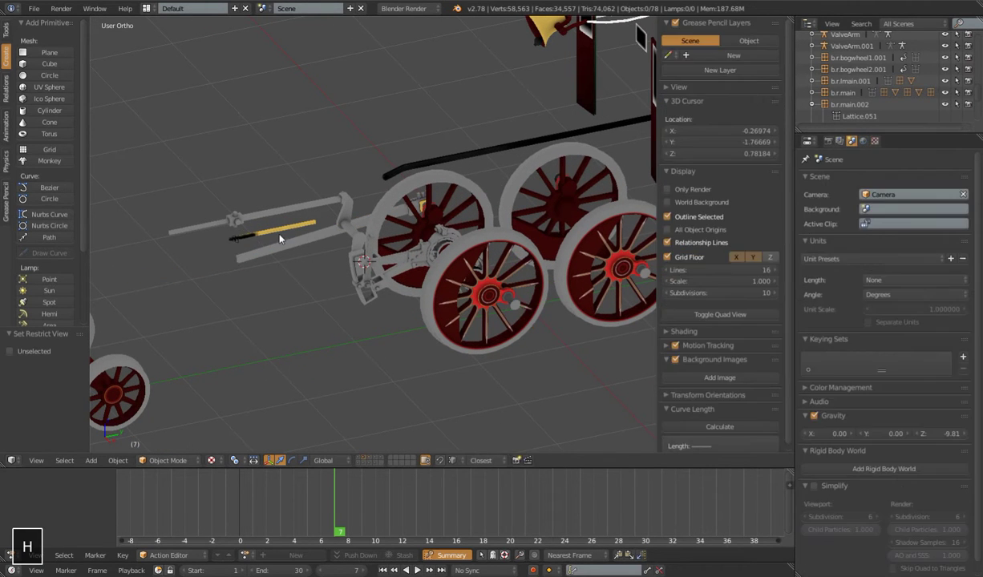
right_click(279, 234)
key(h)
right_click(290, 247)
key(h)
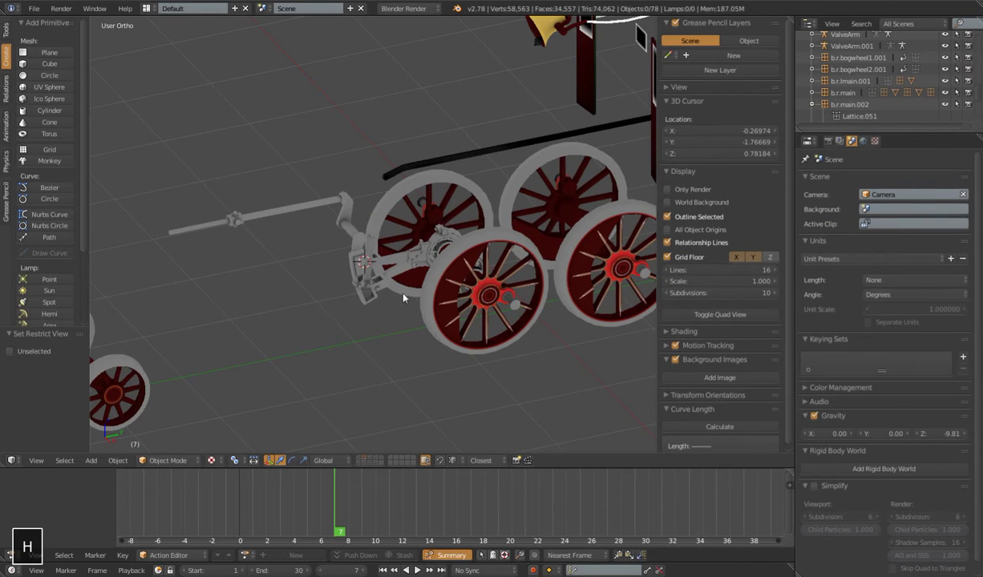
Select the two remaining eccentric rods and the eccentric on the driving axle in turn to identify them.
scroll(397, 292, up, 1)
shift+middle_drag(403, 281, 427, 284)
scroll(401, 273, down, 2)
scroll(388, 312, up, 5)
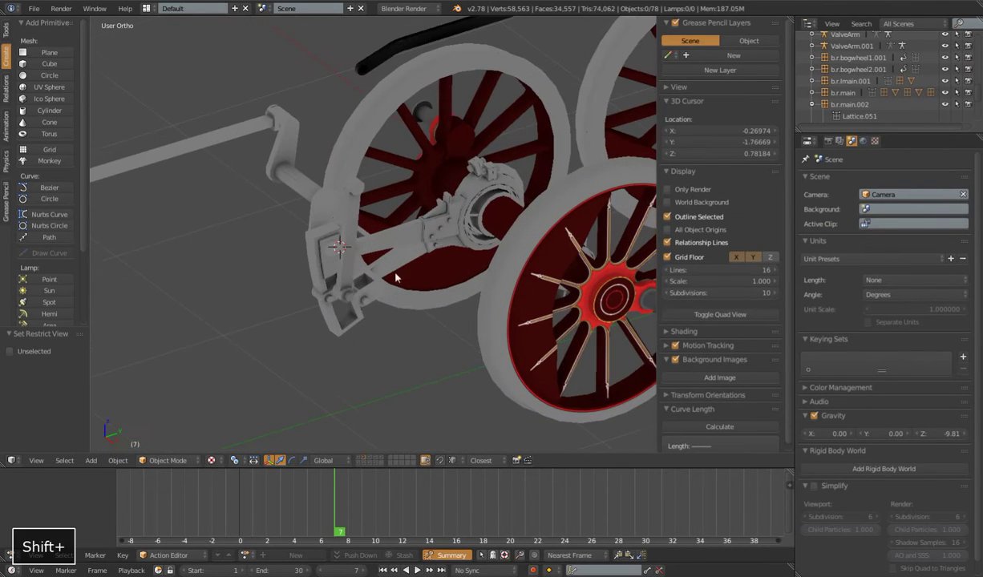
right_click(386, 227)
right_click(385, 233)
right_click(390, 257)
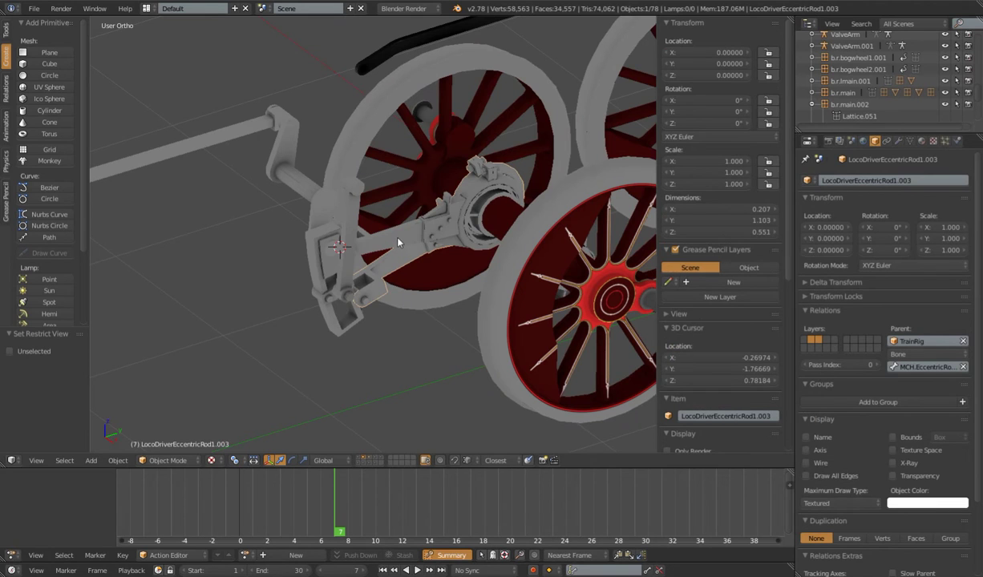
right_click(386, 235)
right_click(471, 194)
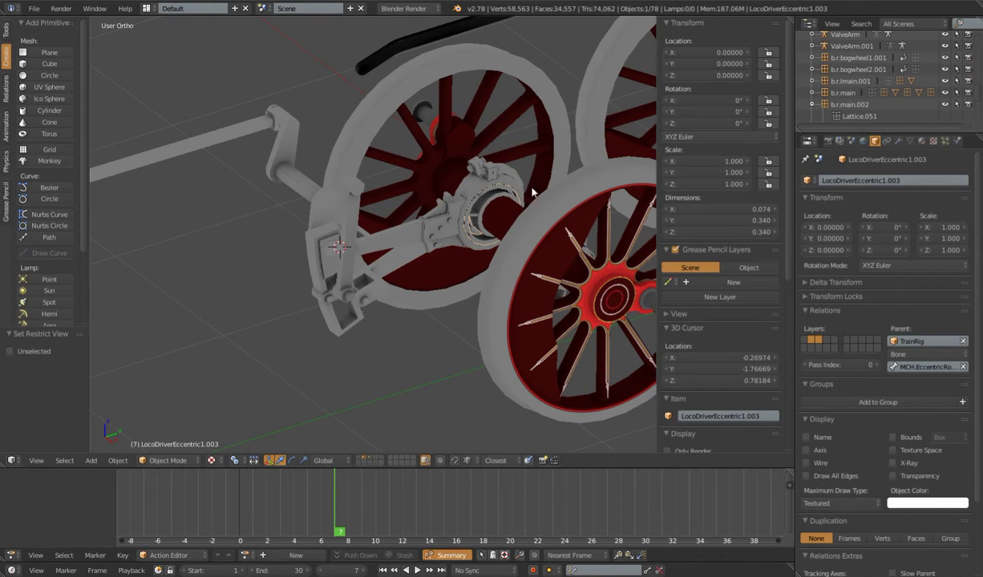
Select the slotted valve link and the LocoDriverRocker.001 rocker to identify them.
middle_drag(394, 257, 325, 244)
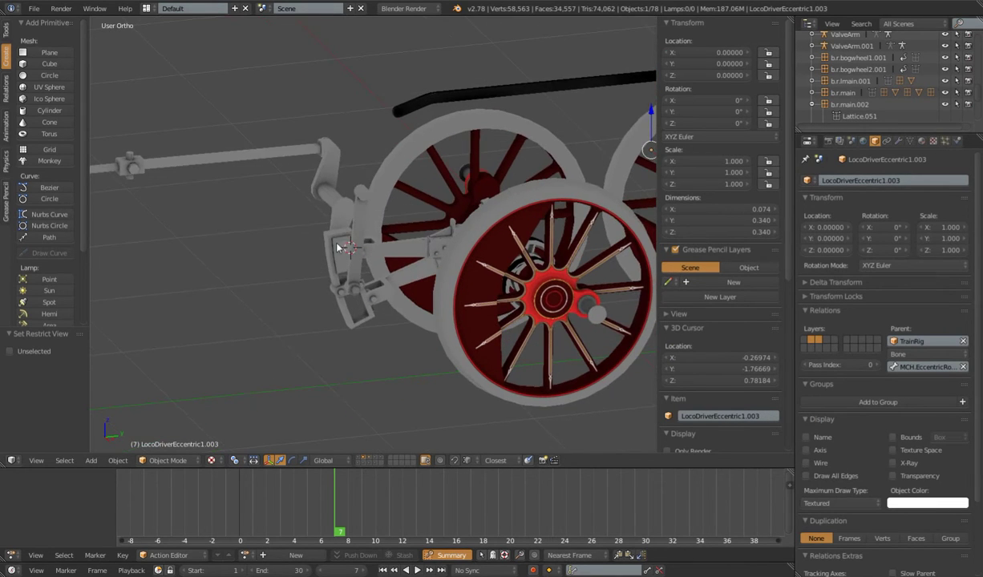
right_click(330, 248)
right_click(338, 206)
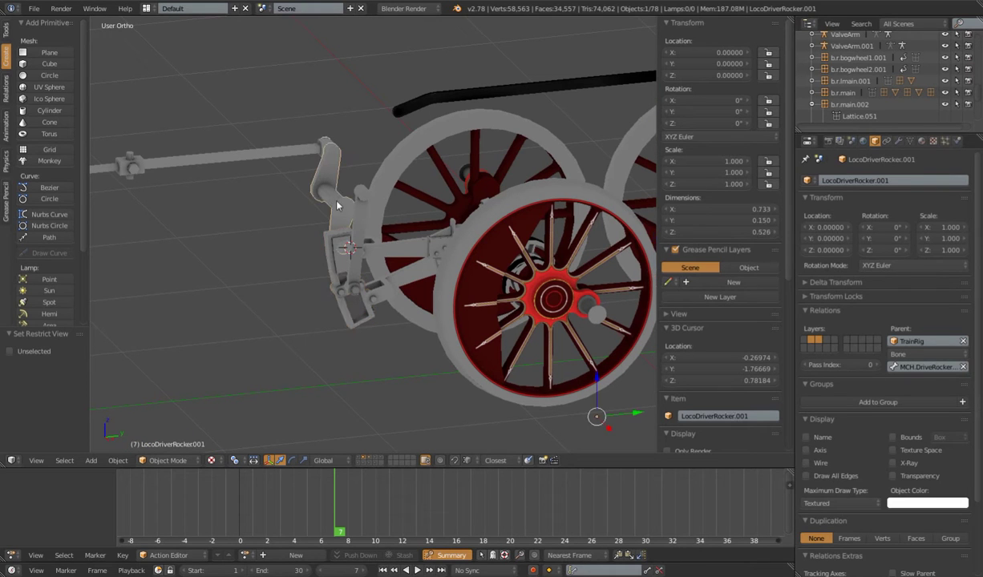
Play the animation and examine from several angles how the eccentric rods move the link and rocker, and stop playback.
scroll(385, 273, down, 3)
key(alt+a)
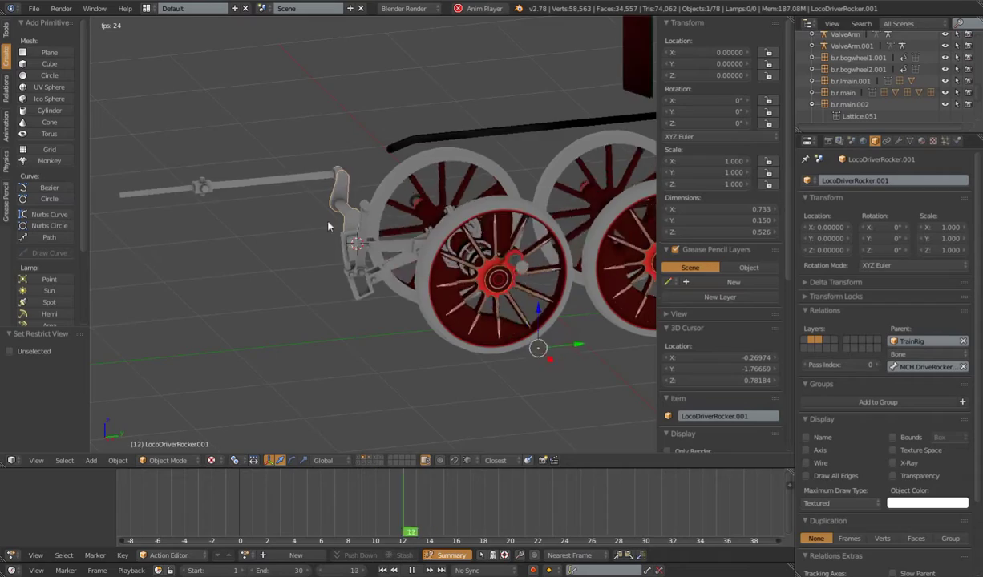
middle_drag(466, 264, 461, 290)
scroll(462, 289, up, 3)
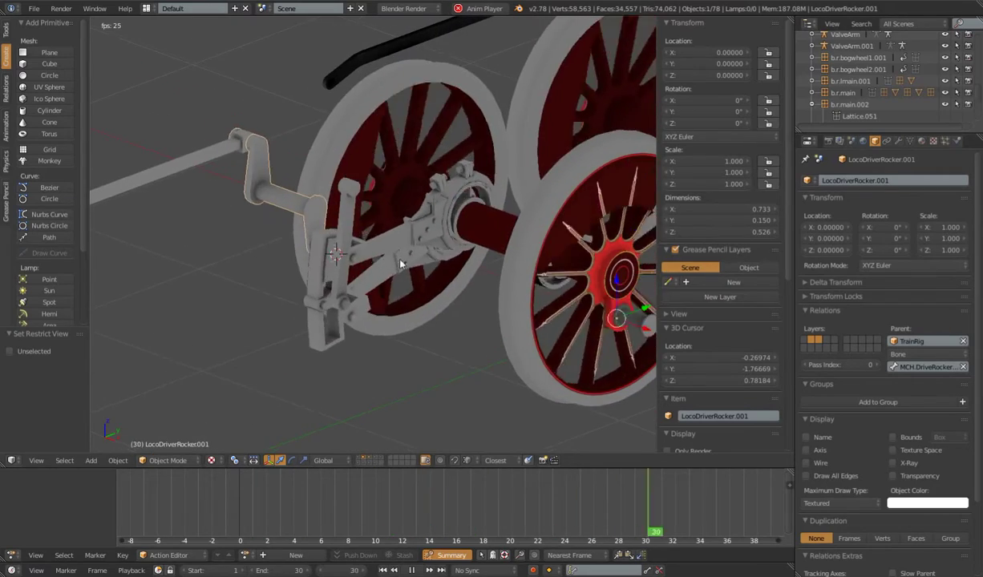
scroll(383, 185, down, 3)
middle_drag(383, 184, 454, 308)
key(alt+a)
Show the armature layer together with the wheels layer and select the MCH.Wheel.002 bone of TrainRig in Pose Mode.
click(361, 464)
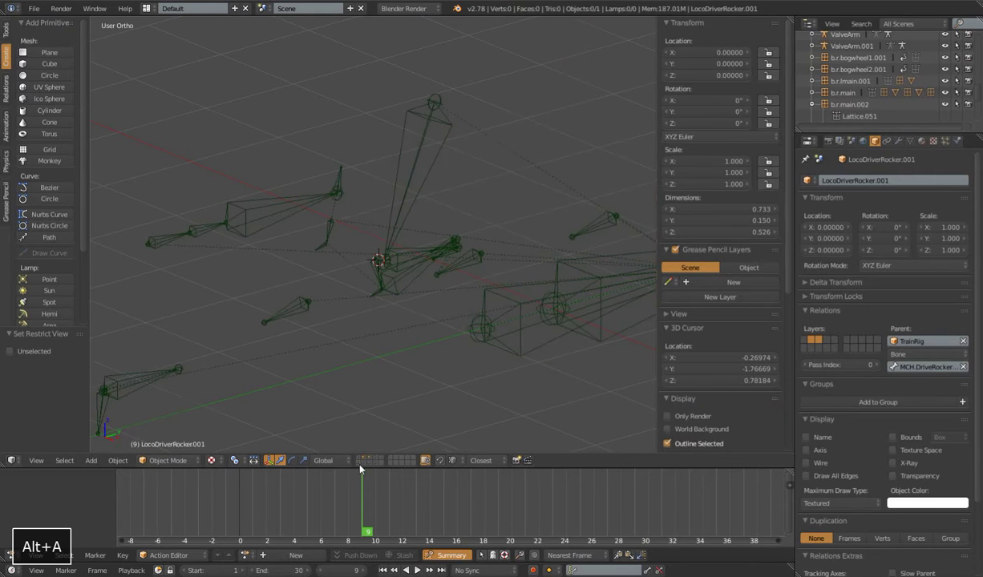
shift+click(363, 464)
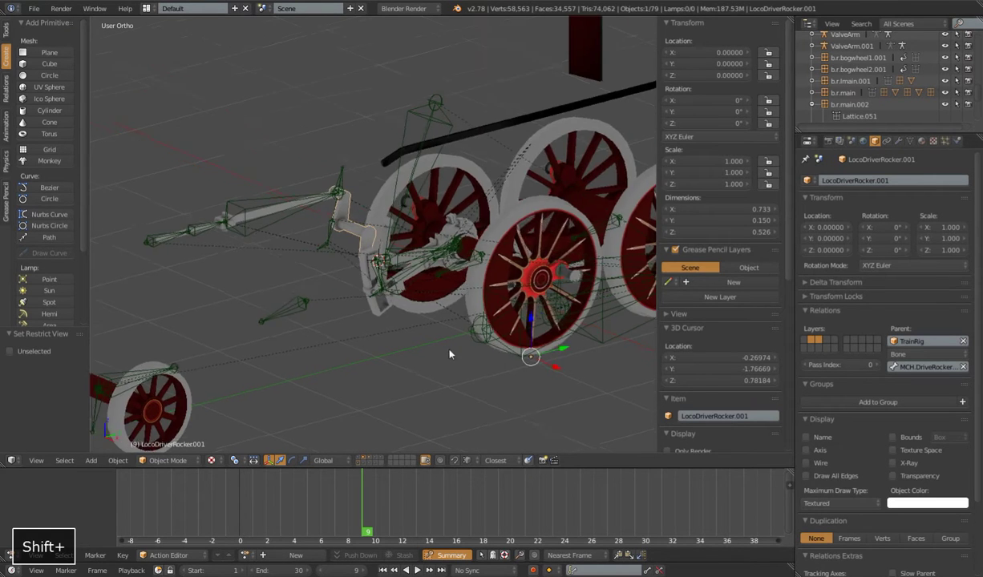
scroll(429, 335, up, 4)
shift+right_click(228, 329)
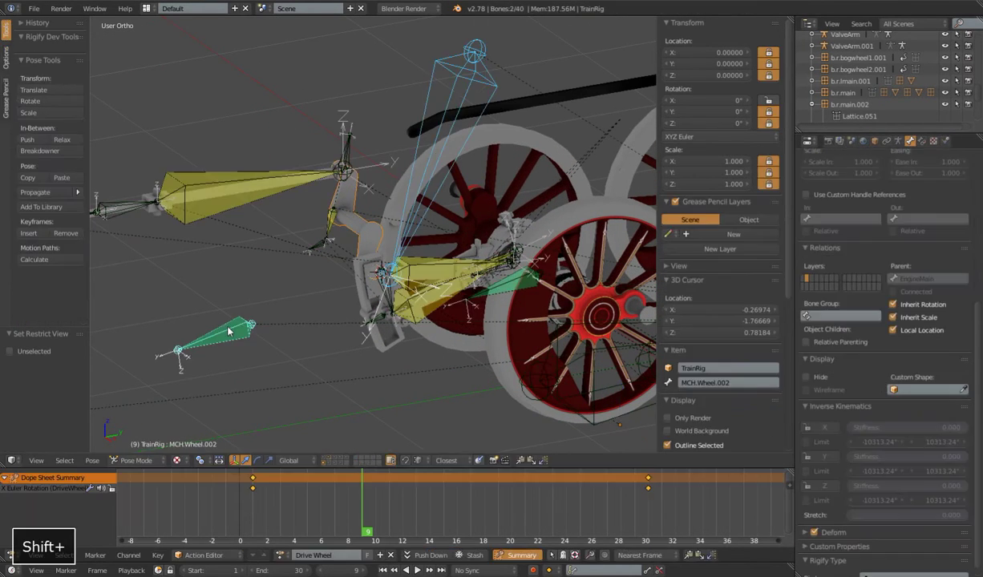
Turn off the TrainRig armature's bone layer that holds the rocker and valve rod bones.
click(899, 142)
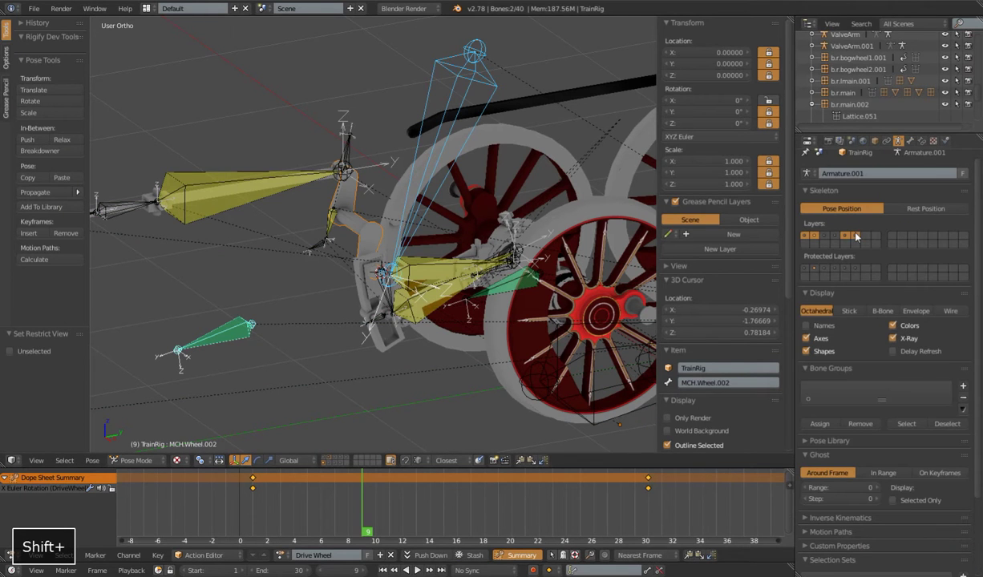
shift+click(856, 236)
scroll(458, 317, down, 4)
scroll(423, 305, up, 1)
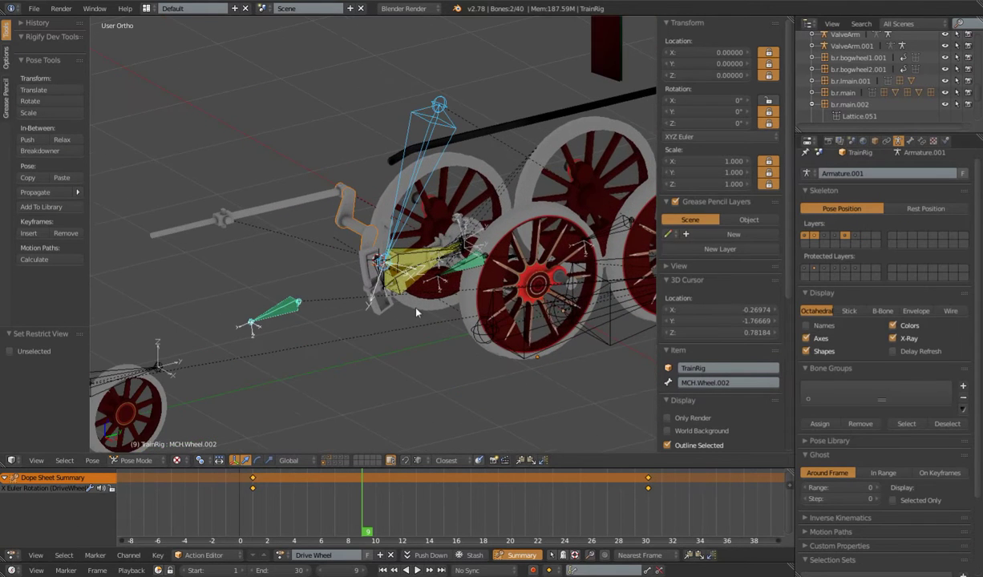
Hide the MCH.EccentricRod2.002 bone beside the valve link.
scroll(398, 295, up, 5)
shift+right_click(375, 251)
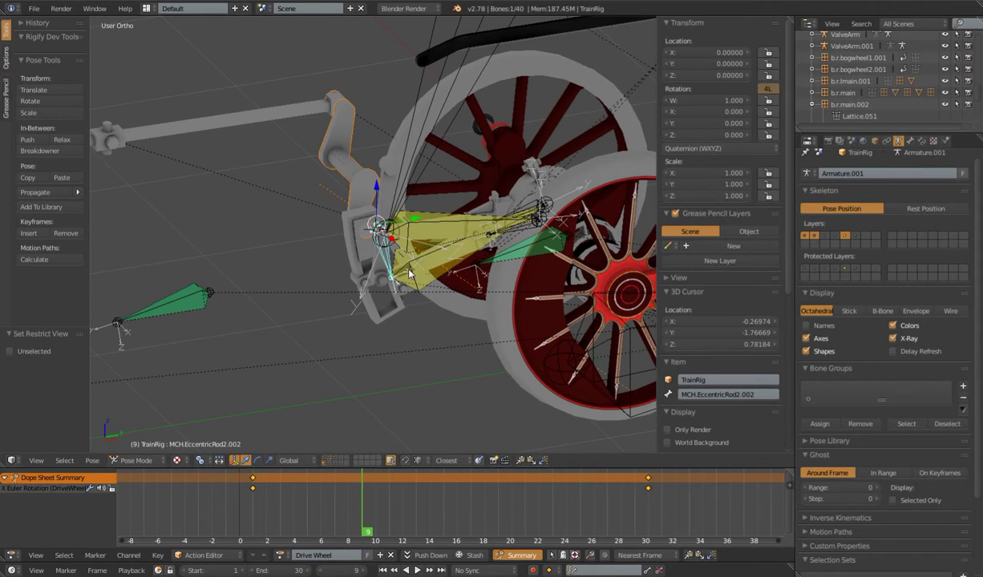
key(h)
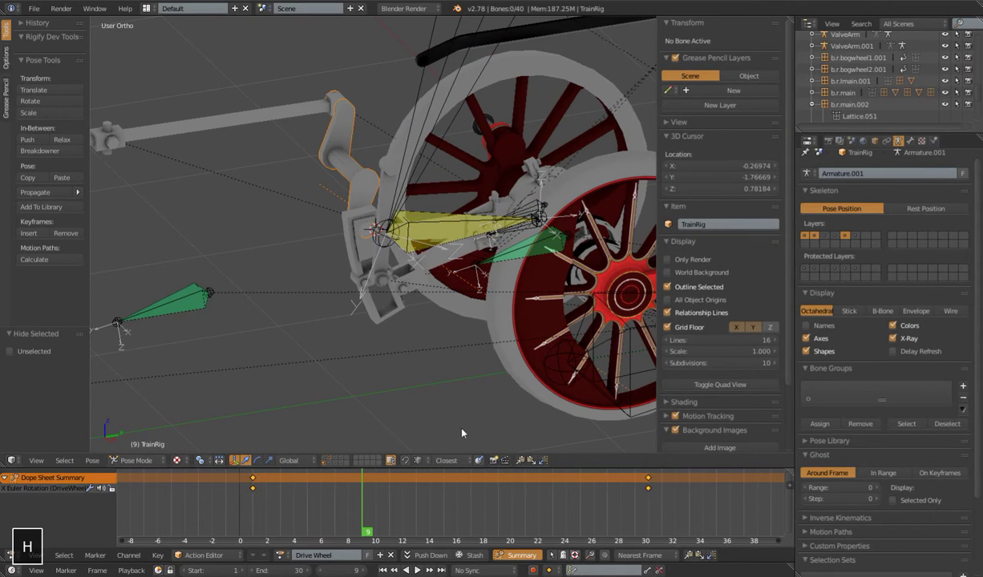
Return to frame 1, play the animation and examine from several angles how the visible bones drive the valve gear.
click(382, 570)
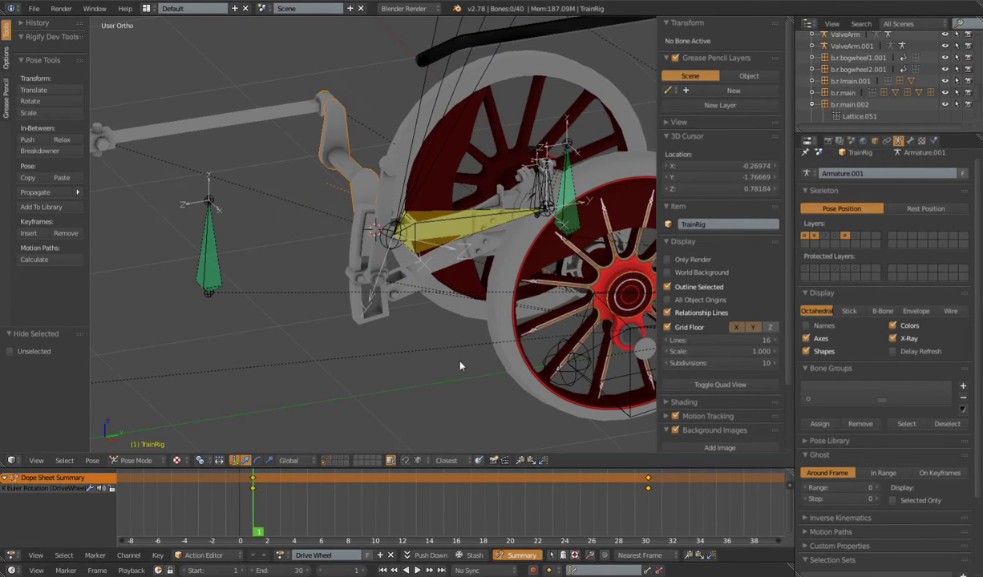
scroll(440, 346, down, 3)
mouse_move(438, 333)
shift+middle_down()
mouse_move(429, 349)
mouse_move(439, 353)
mouse_move(437, 319)
shift+middle_up()
scroll(429, 347, up, 6)
key(alt+a)
scroll(433, 350, down, 4)
scroll(434, 320, up, 2)
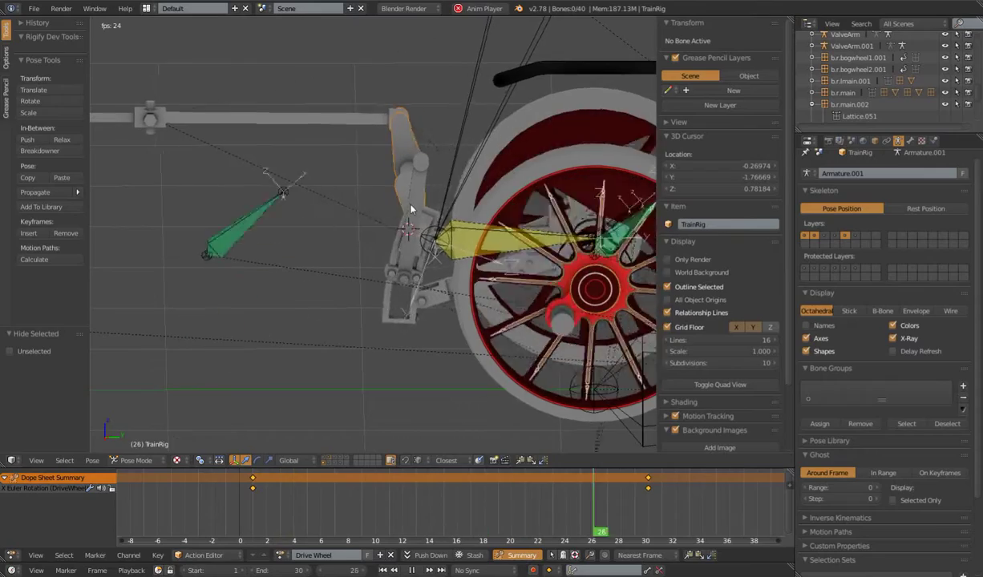
middle_drag(432, 195, 496, 86)
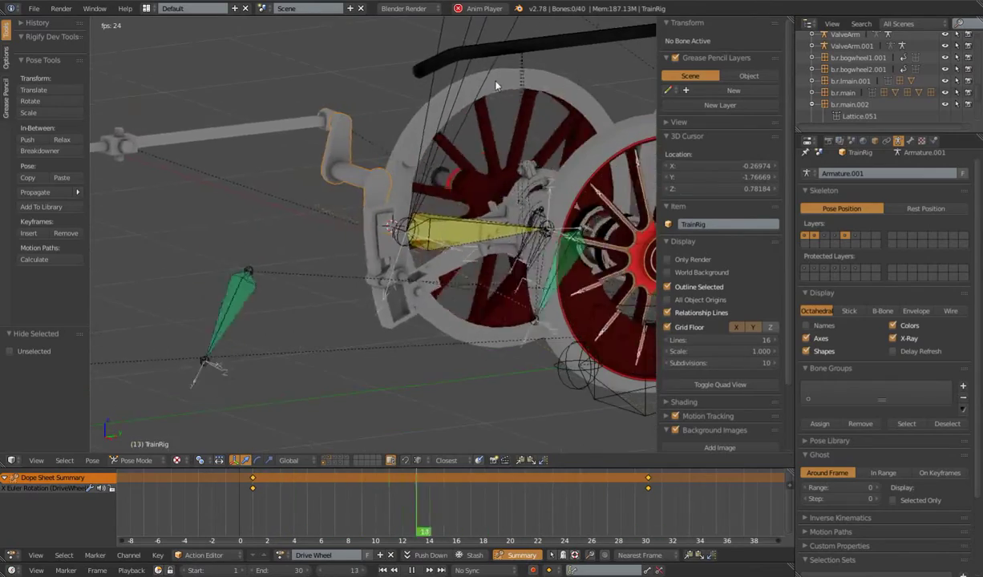
scroll(495, 88, down, 3)
middle_drag(483, 189, 423, 24)
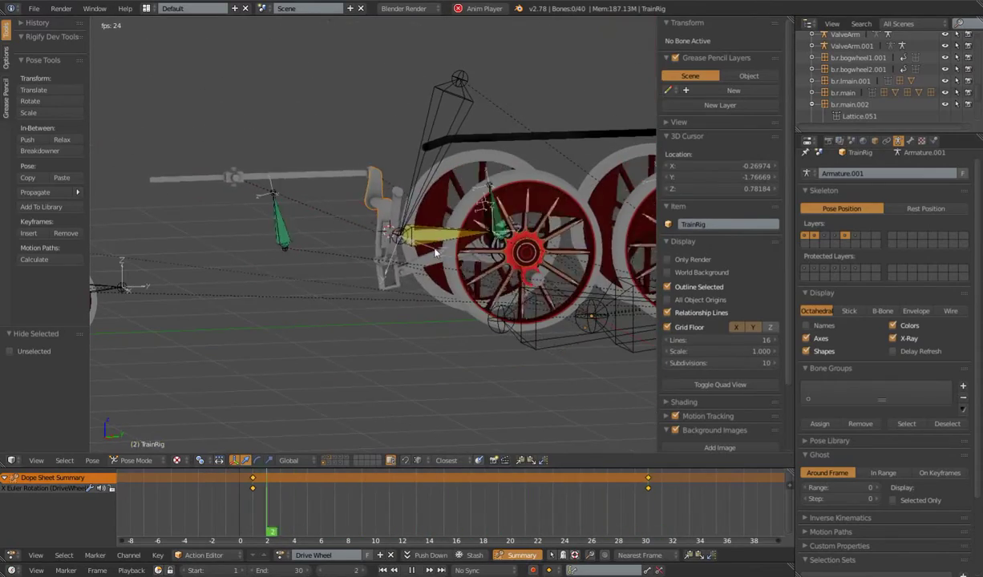
scroll(412, 247, up, 8)
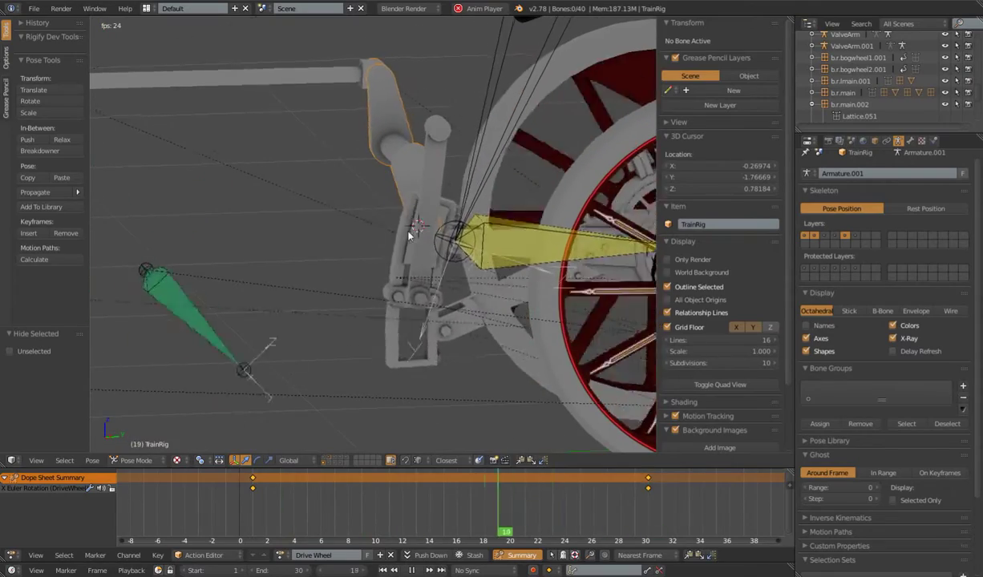
Select the LocoDriverRocker.001 object above the valve link, stop playback and return to frame 1.
right_click(401, 127)
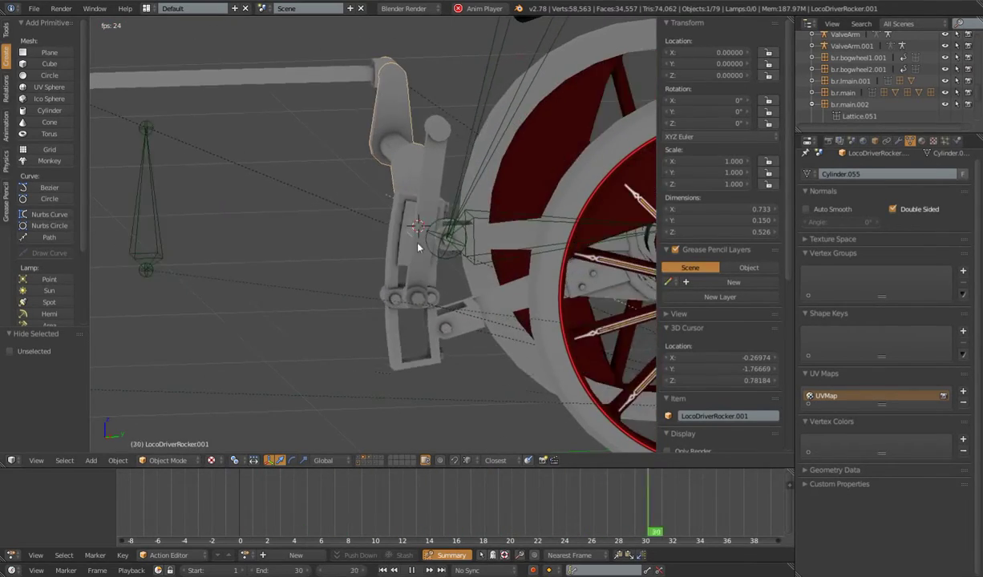
key(alt+a)
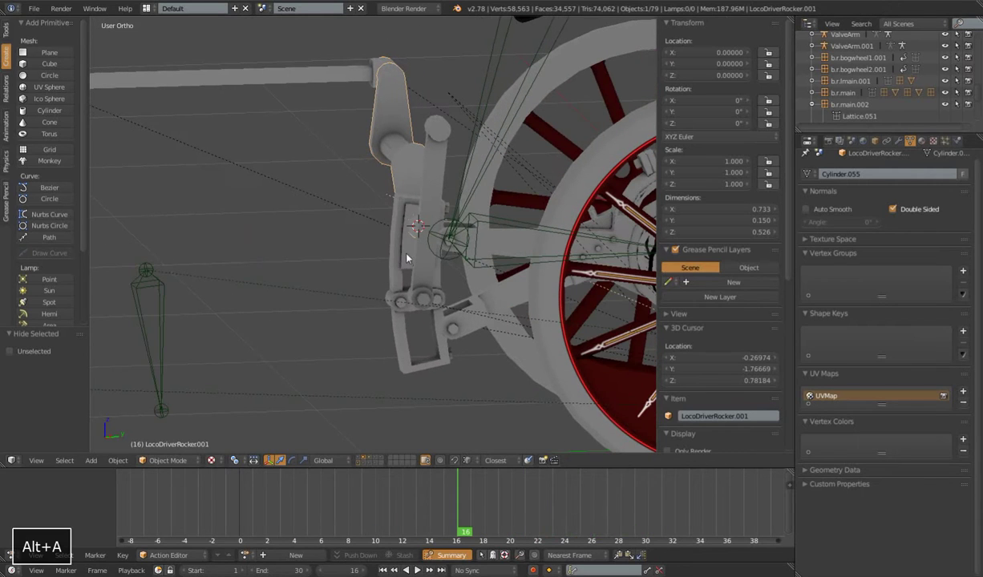
key(shift+Left)
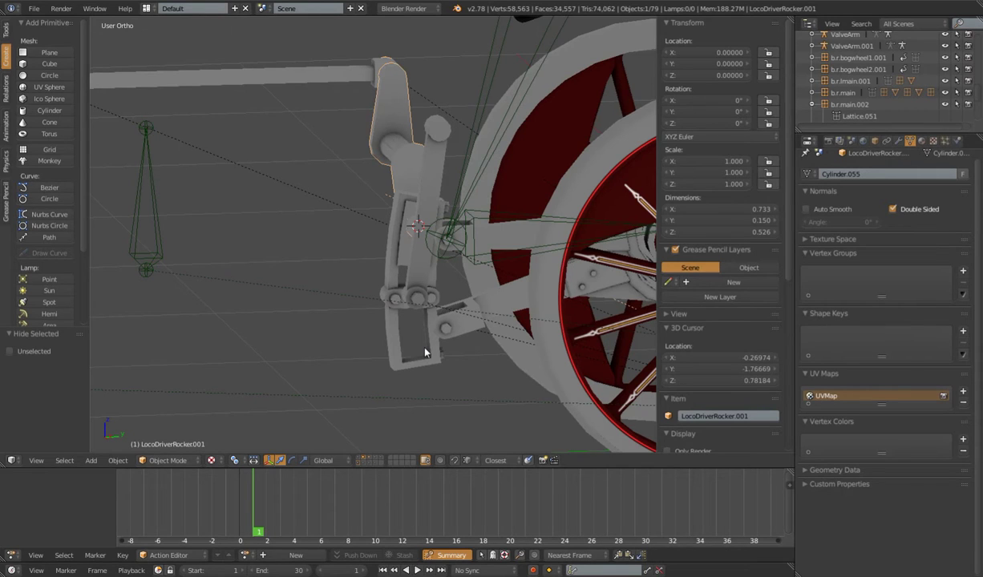
Replay the animation and examine the link, rocker and eccentric rods from an angled close-up.
shift+middle_drag(526, 303, 488, 312)
scroll(487, 312, down, 4)
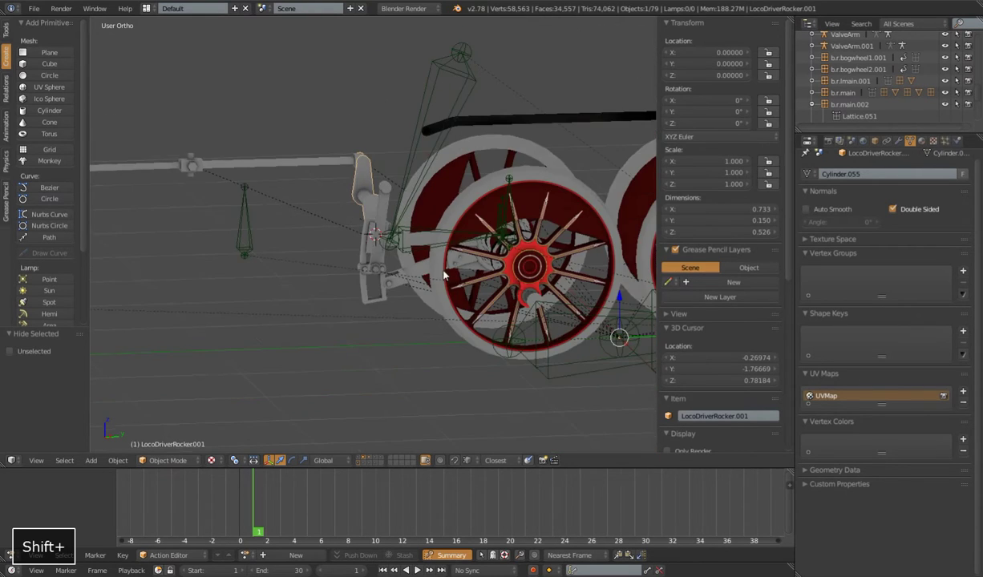
middle_drag(445, 273, 473, 290)
scroll(473, 290, up, 3)
key(alt+a)
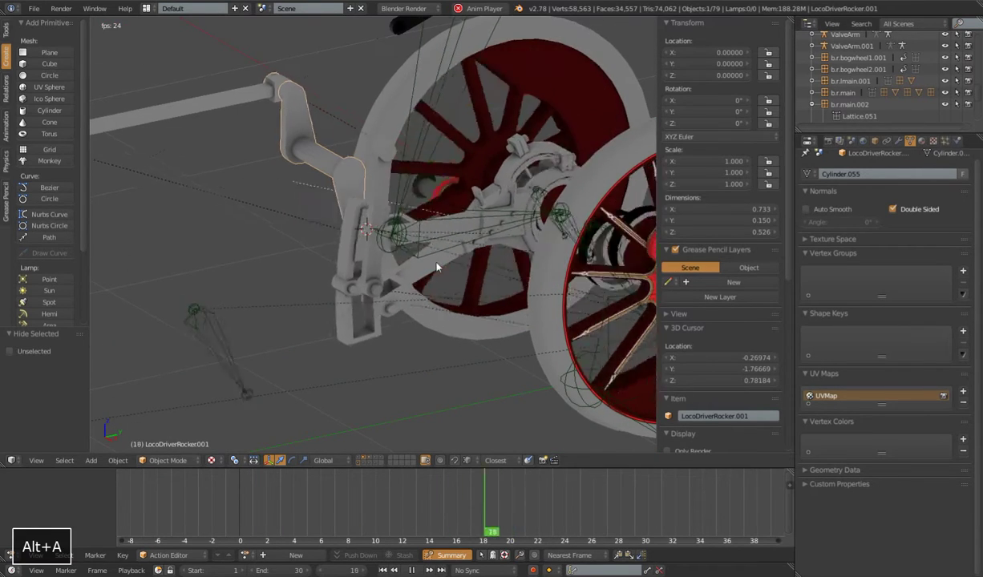
Select the LocoDriverEccentricRod1.002 object, play the animation to study its motion around the axle, and stop playback.
right_click(491, 194)
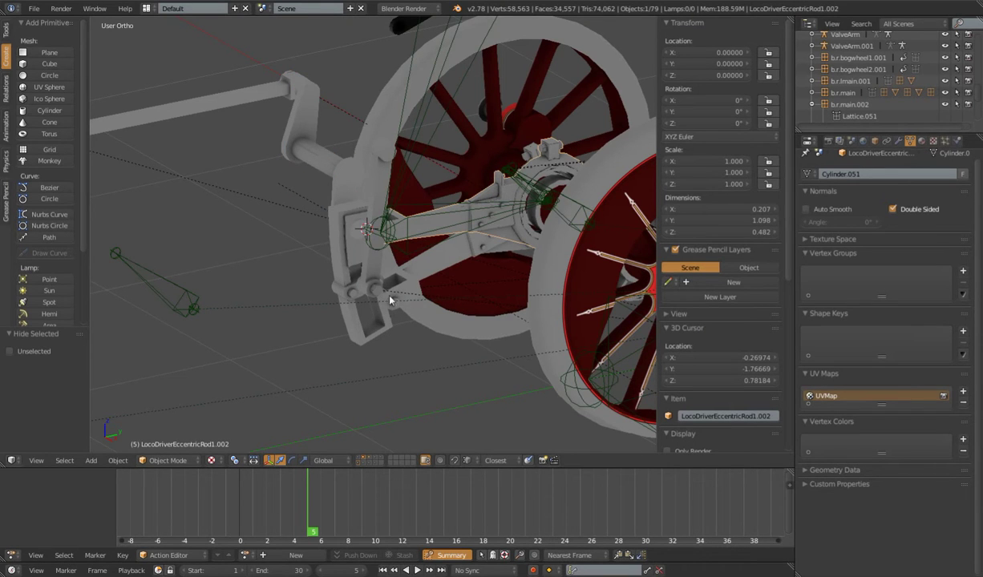
middle_drag(468, 243, 512, 279)
key(alt+a)
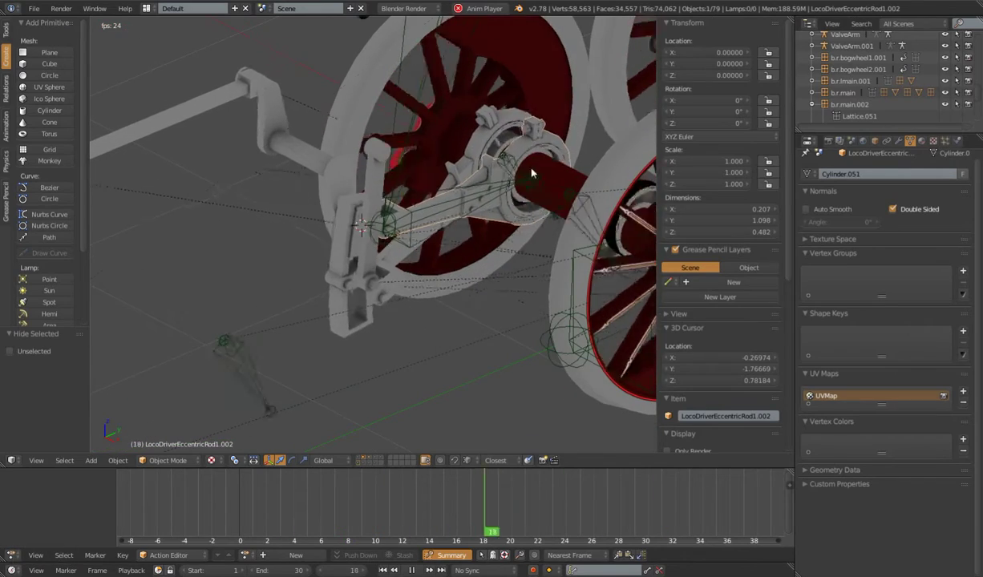
key(alt+a)
Select the LocoDriverEccentric1.003 ring on the axle and play the animation to examine its off-centre rotation up close, stopping playback at the end.
right_click(519, 146)
shift+middle_drag(519, 146, 470, 200)
scroll(471, 200, up, 2)
right_click(560, 171)
shift+middle_drag(580, 179, 461, 195)
key(alt+a)
scroll(442, 241, up, 2)
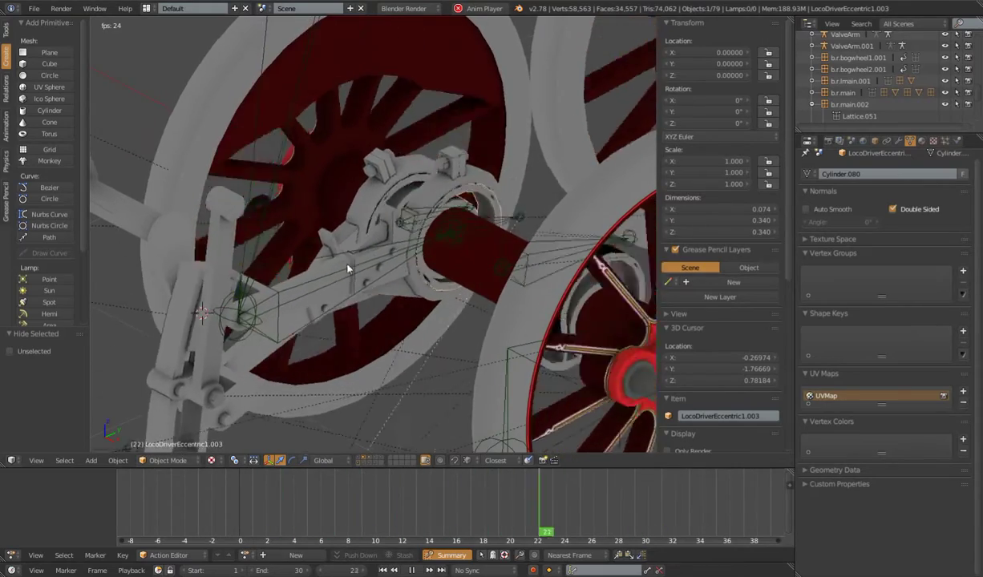
key(alt+a)
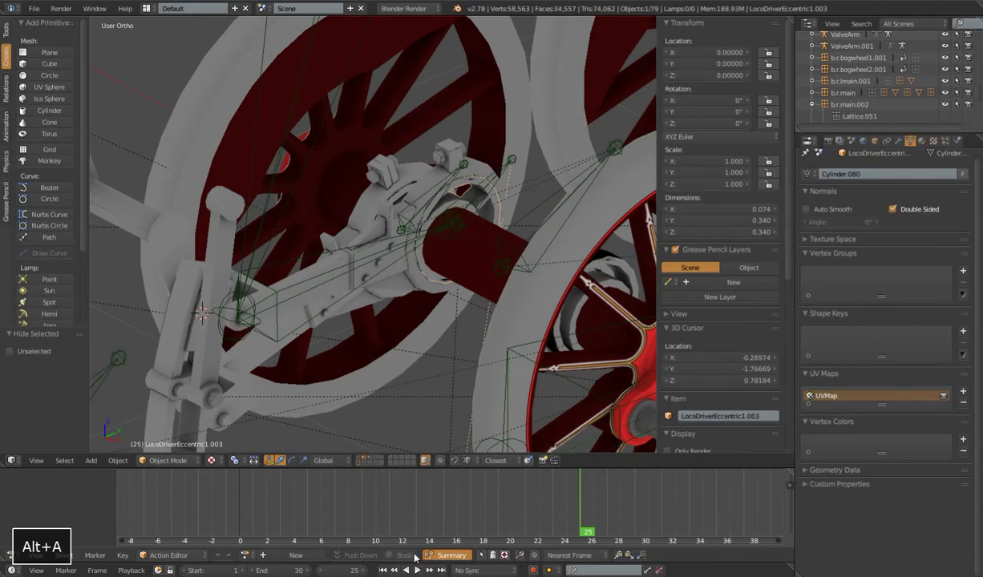
Inspect the LocoDriverEccentric1.003 ring's mesh in Edit Mode with wireframe display, and return to Object Mode with solid shading.
key(Tab)
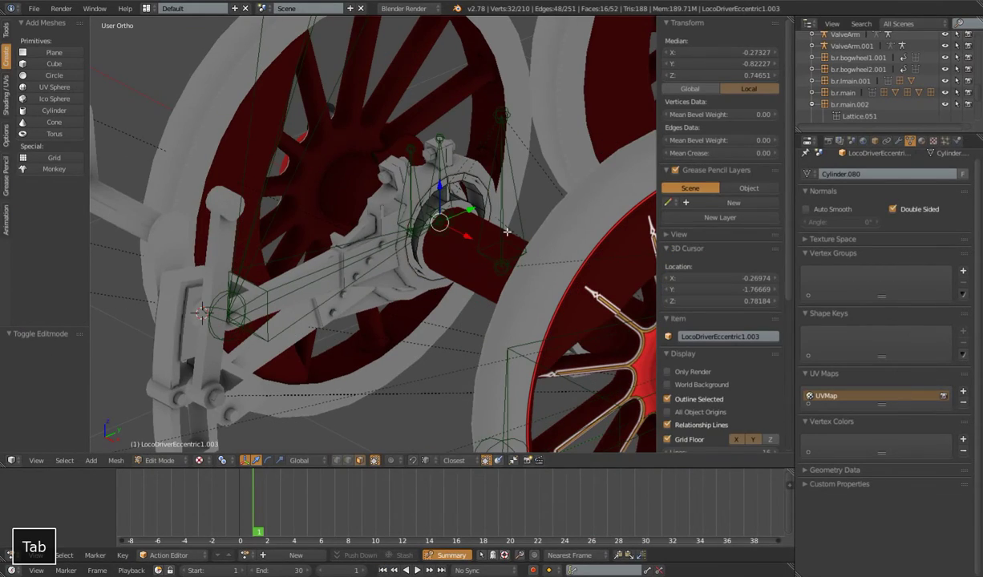
key(z)
middle_drag(508, 211, 518, 242)
scroll(489, 266, up, 3)
shift+middle_drag(524, 182, 489, 227)
scroll(489, 227, down, 3)
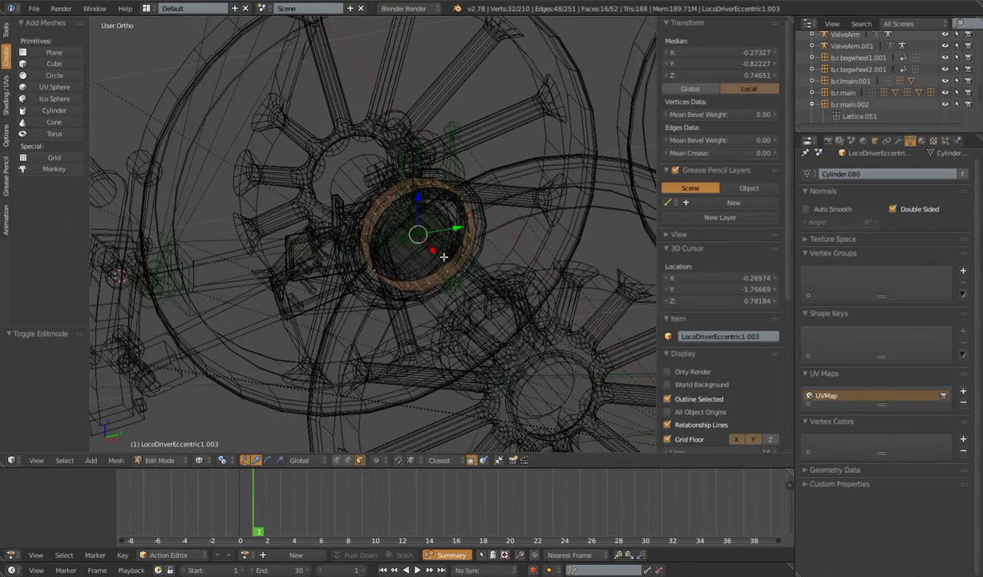
mouse_move(425, 246)
middle_down()
mouse_move(436, 288)
mouse_move(372, 233)
middle_up()
key(Tab)
key(z)
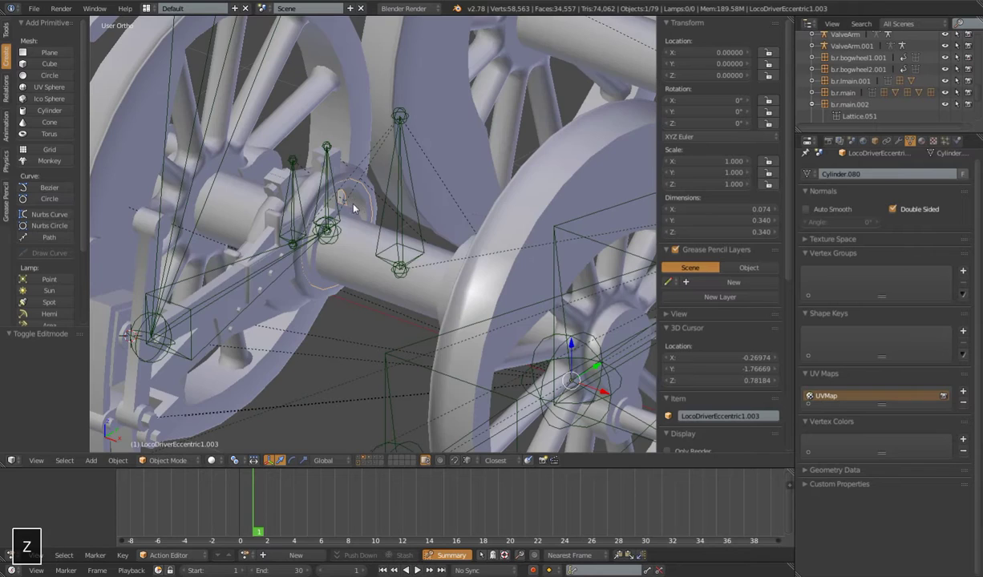
Try moving LocoDriverEccentricRod1.002 and the LocoDriverEccentric1.003 ring in turn, cancelling both moves.
right_click(294, 178)
right_click(297, 165)
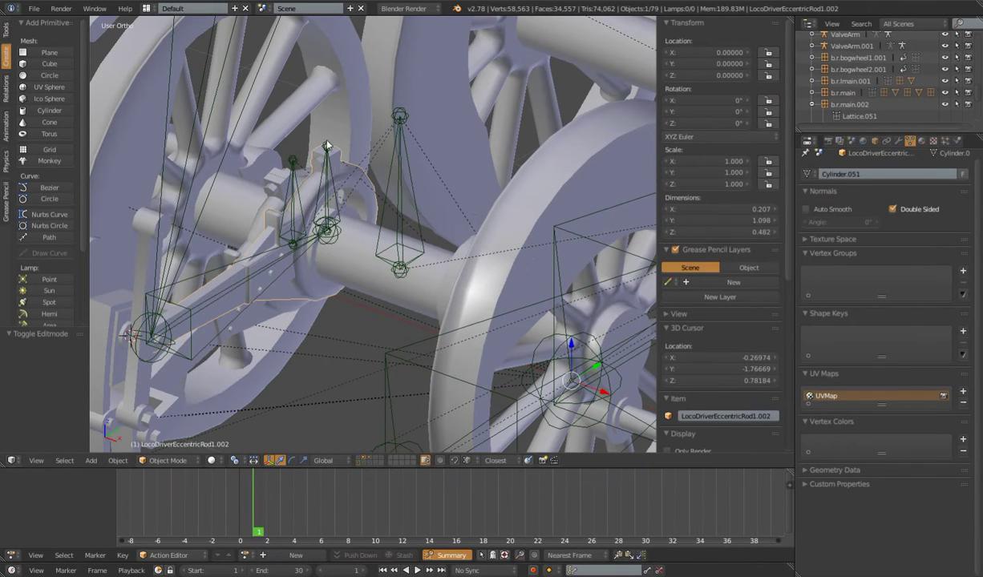
key(g)
right_click(369, 212)
right_click(365, 204)
key(g)
right_click(384, 193)
In Edit Mode with wireframe display, snap the 3D cursor to the selected mesh of the LocoDriverEccentric1.003 ring.
key(Tab)
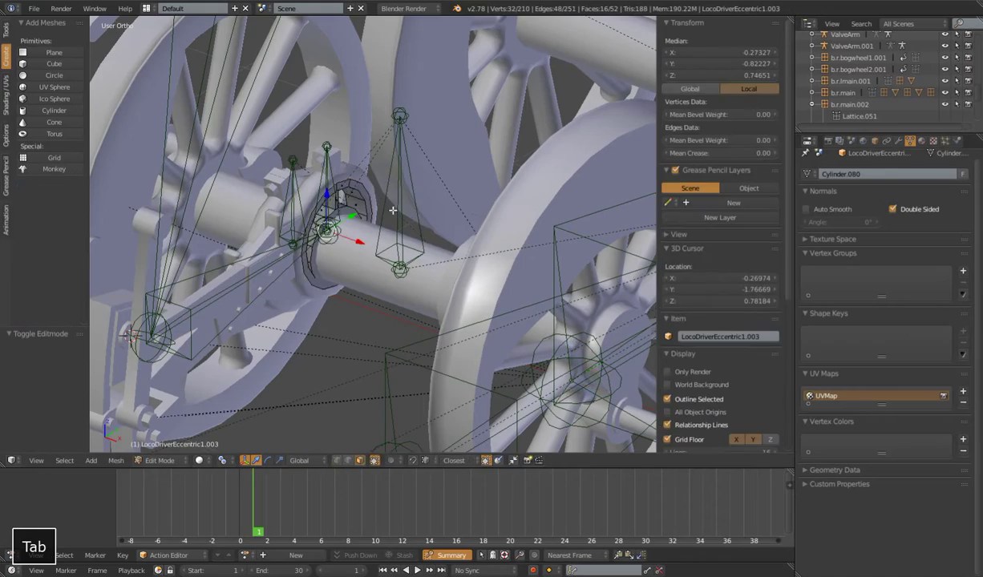
middle_drag(391, 203, 372, 215)
key(z)
scroll(385, 206, up, 3)
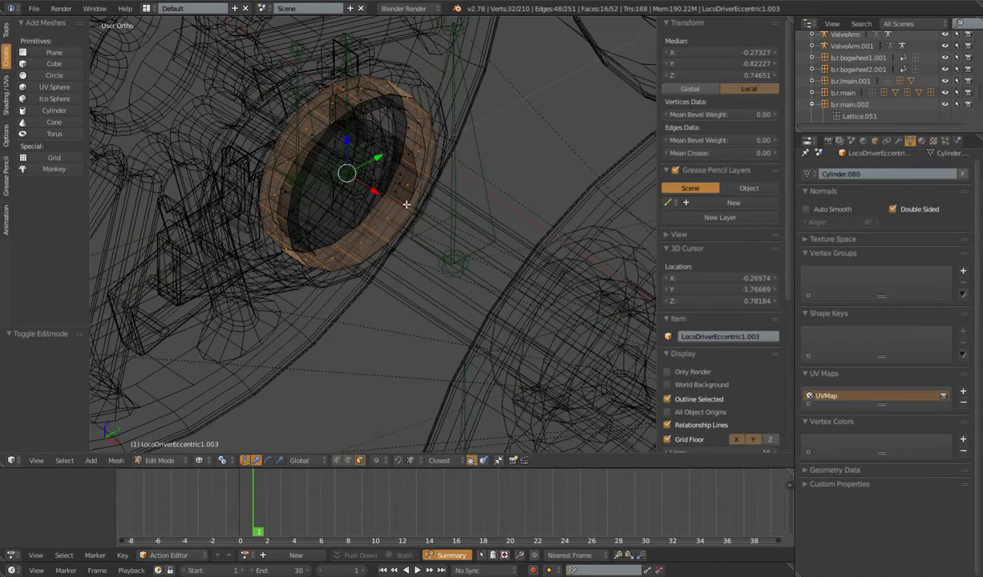
key(shift+s)
click(407, 208)
Leave the ring's Edit Mode and select the MCH.EccentricRod1.Targ.001 bone of TrainRig in Pose Mode.
scroll(372, 190, down, 7)
middle_drag(410, 279, 402, 257)
scroll(400, 251, up, 7)
right_click(381, 216)
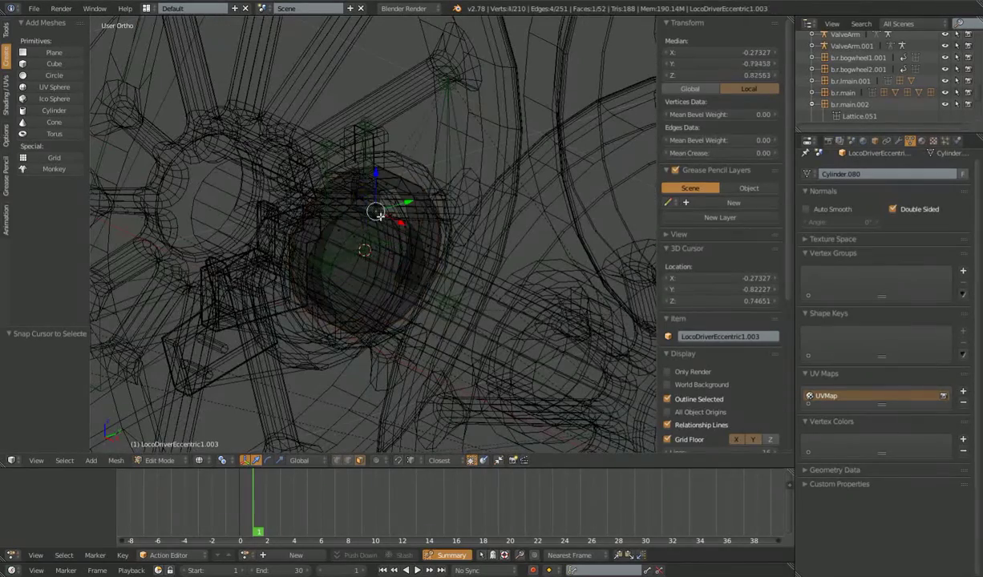
key(Tab)
right_click(365, 209)
key(ctrl+Tab)
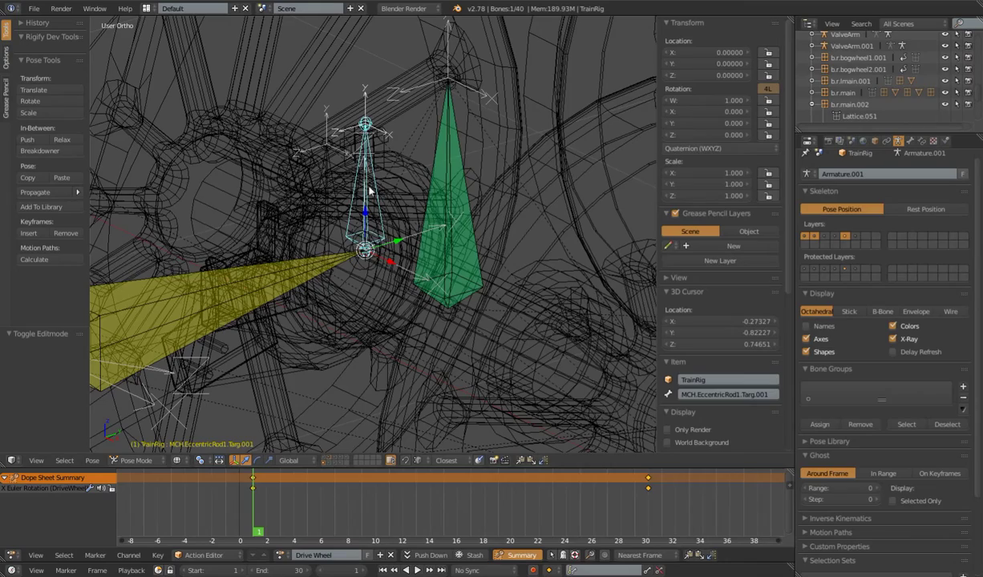
Select the MCH.EccentricRod2.001 bone in the armature's Edit Mode and return to Pose Mode.
scroll(404, 258, down, 6)
mouse_move(404, 259)
middle_down()
mouse_move(417, 271)
mouse_move(393, 255)
mouse_move(405, 279)
middle_up()
key(Tab)
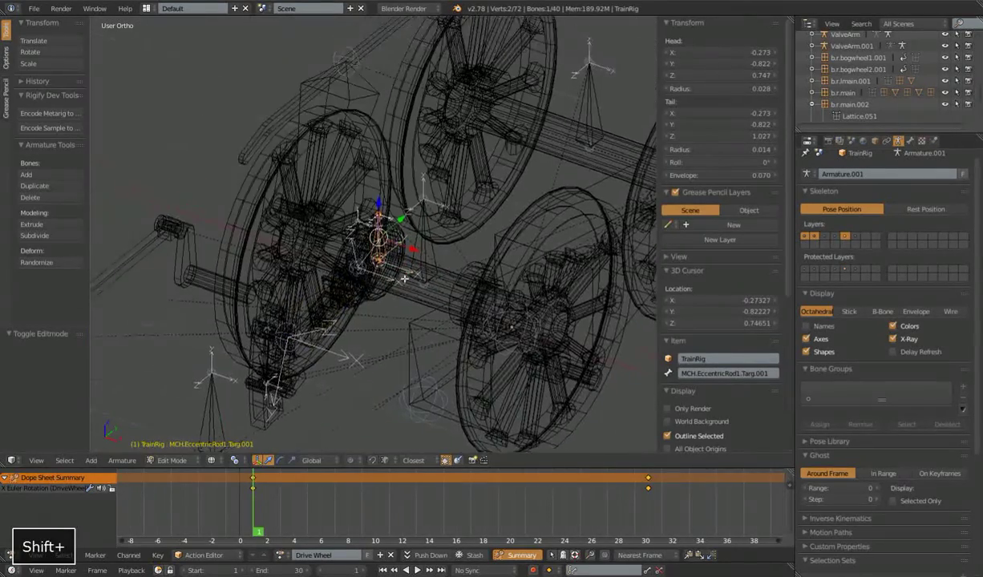
scroll(405, 279, up, 4)
right_click(342, 241)
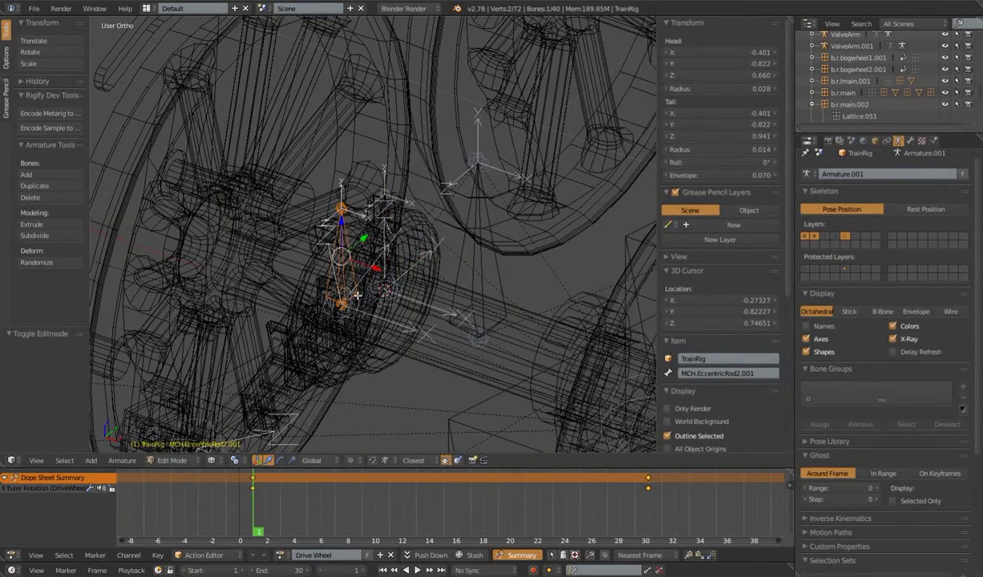
key(Tab)
key(Tab)
key(Tab)
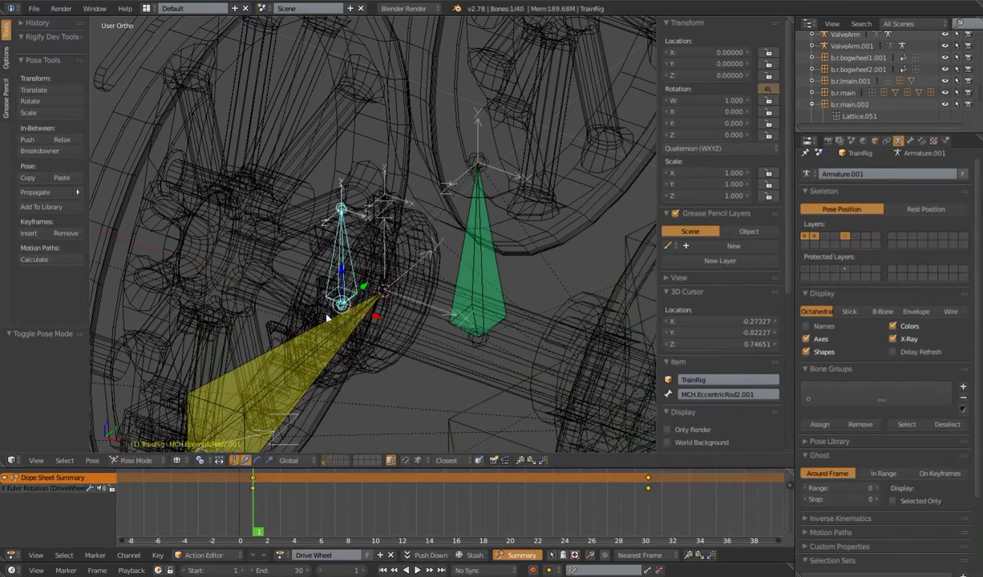
Select the MCH.EccentricRod1.002 bone that runs along the eccentric rod.
right_click(320, 305)
right_click(323, 321)
right_click(348, 356)
right_click(348, 356)
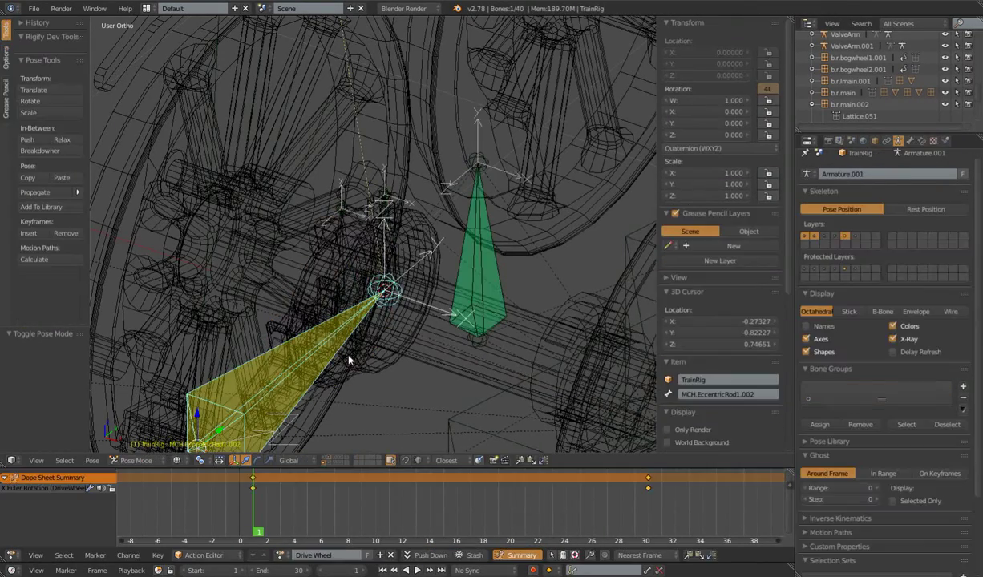
Reselect the MCH.EccentricRod2.001 bone of TrainRig in Pose Mode.
key(ctrl+Tab)
right_click(363, 303)
right_click(350, 252)
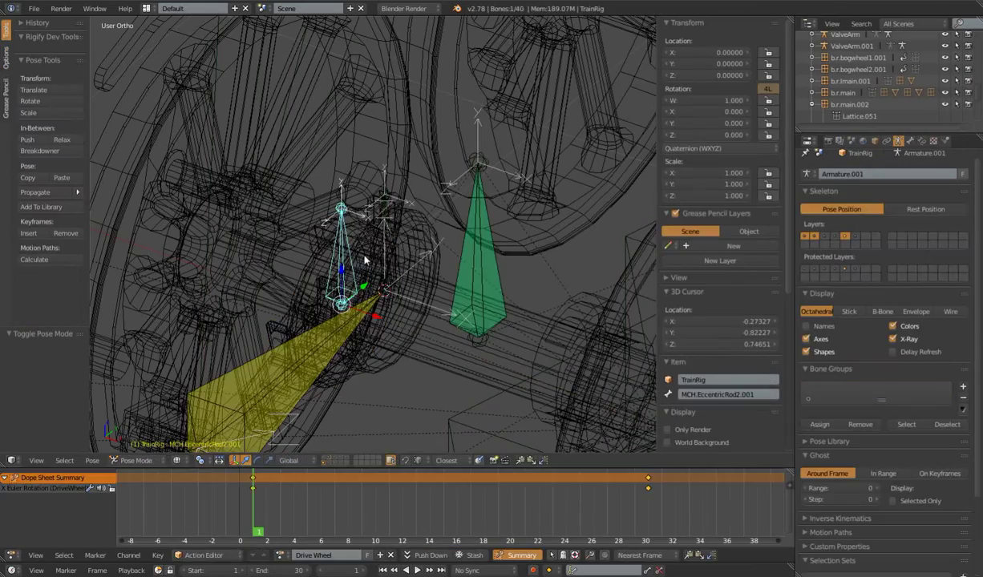
right_click(349, 250)
right_click(349, 250)
right_click(348, 252)
key(ctrl+shift+z)
key(ctrl+z)
scroll(324, 272, down, 3)
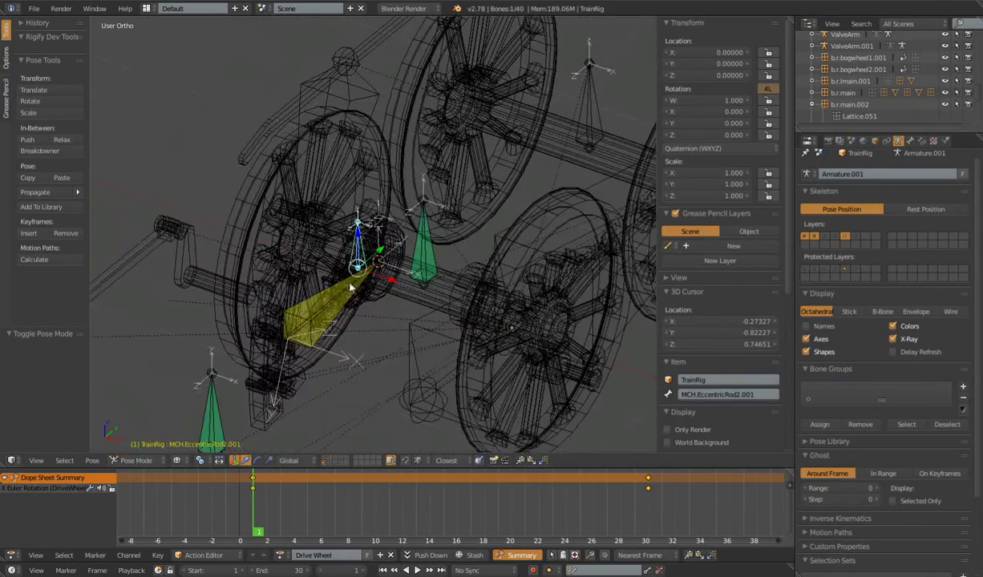
Check the MCH.EccentricRod2.001 bone's placement in Edit Mode, return to Pose Mode and switch the viewport to solid shading.
key(Tab)
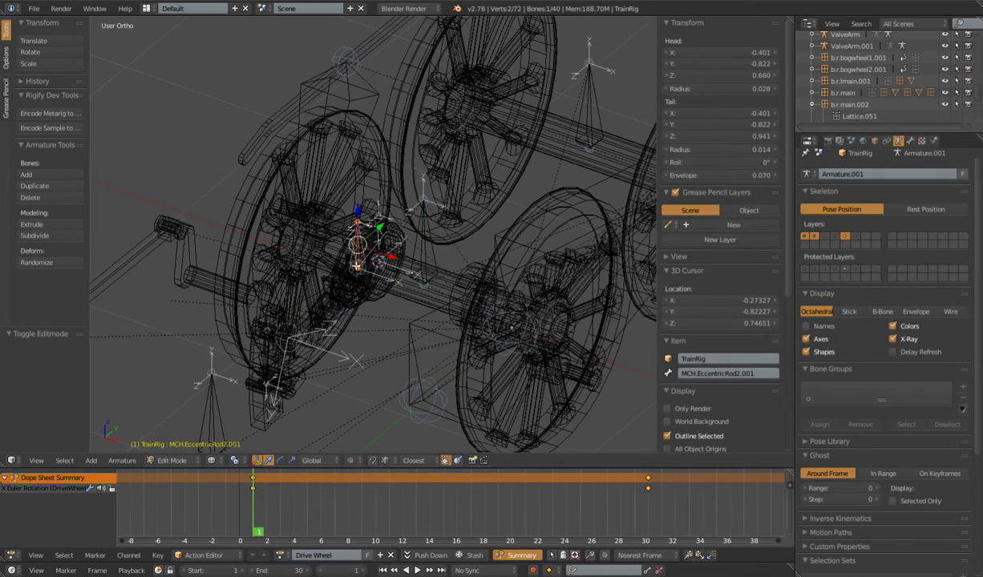
scroll(365, 300, up, 4)
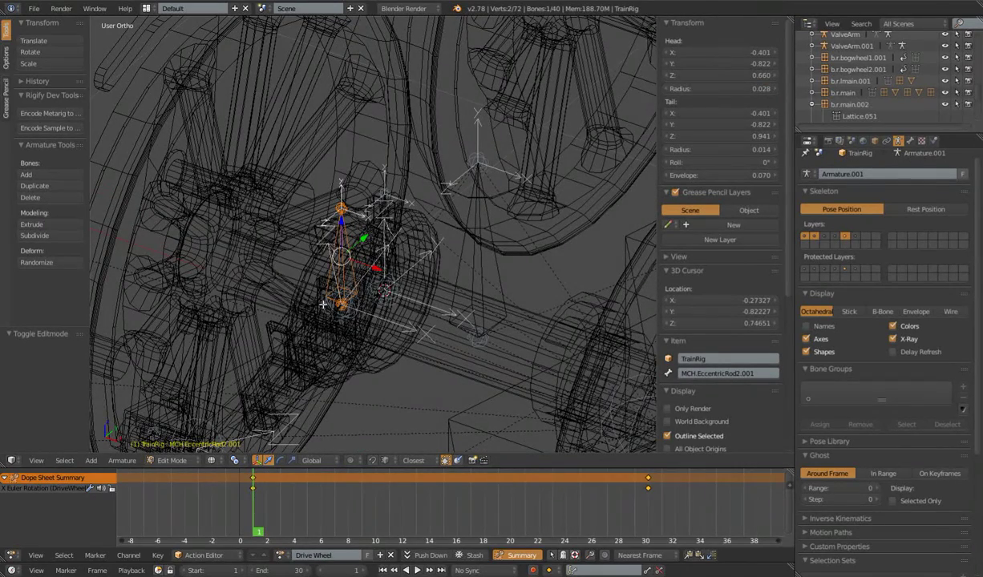
scroll(350, 307, down, 4)
key(Tab)
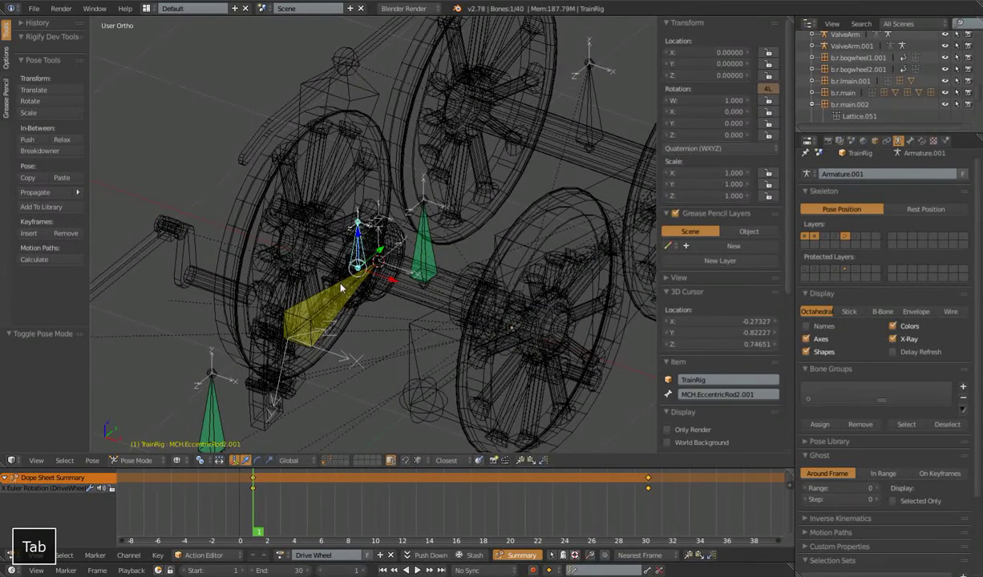
key(z)
Point out the MCH.EccentricRod2.001 and MCH.EccentricRod1.Targ.001 bones by selecting them together, and reselect the LocoDriverEccentricRod1.003 mesh.
right_click(325, 253)
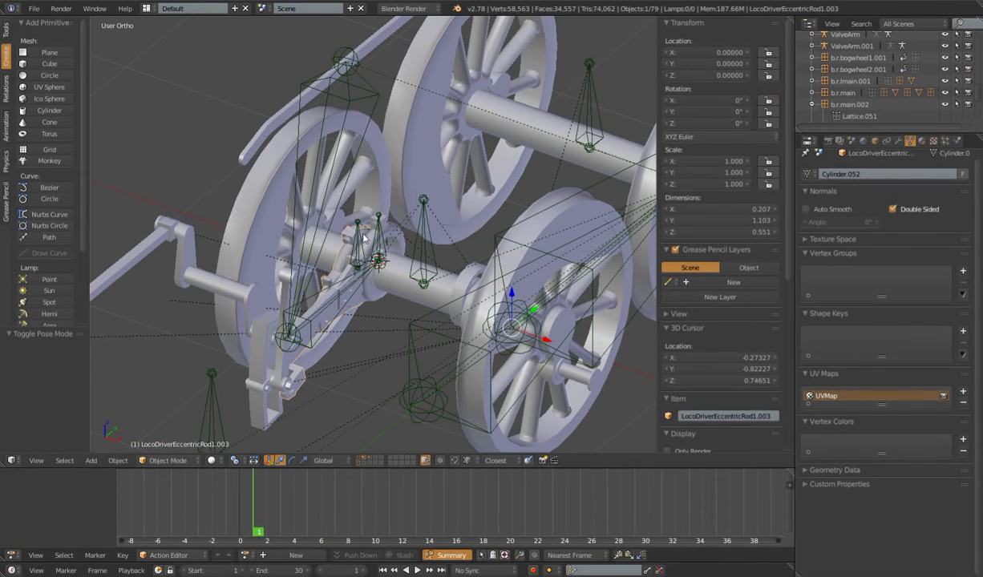
right_click(355, 242)
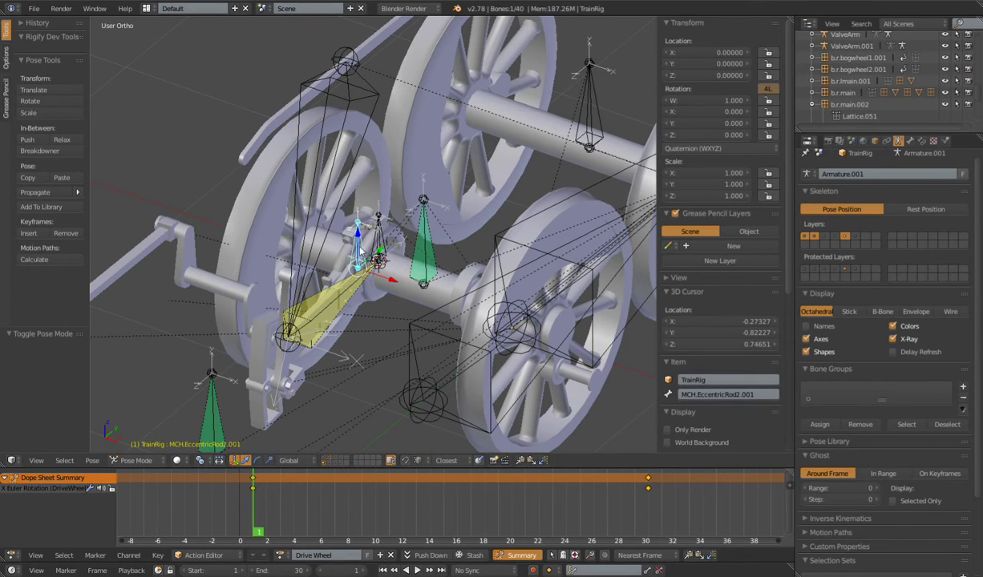
shift+right_click(370, 216)
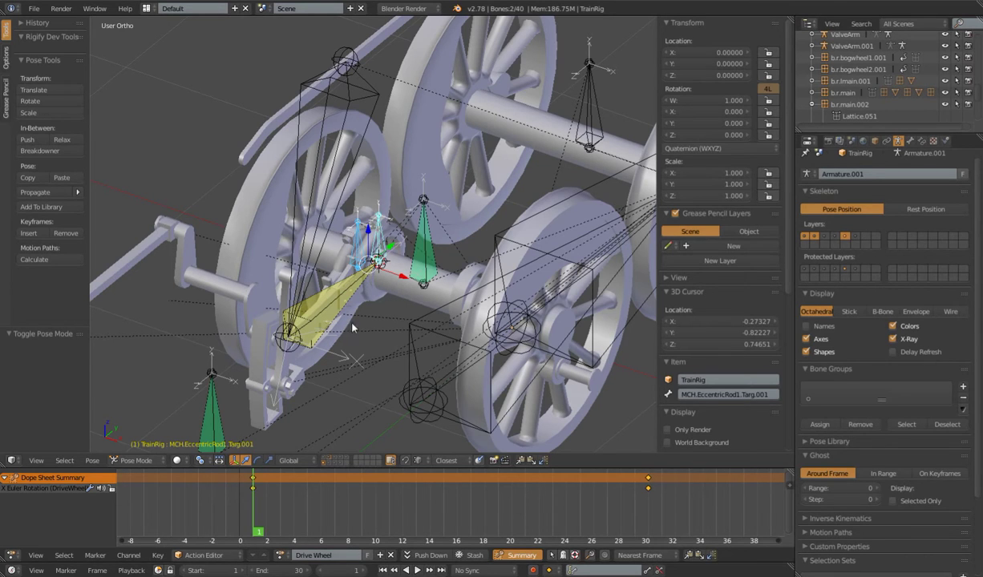
right_click(361, 293)
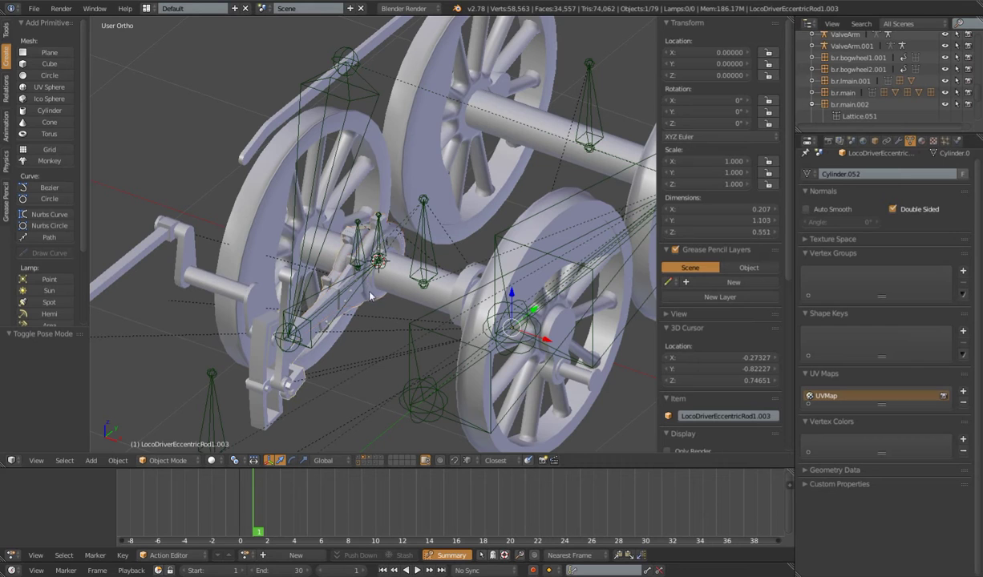
Point out the two eccentric rod target bones by selecting them together, and select the MCH.Wheel.001 bone on the axle.
right_click(361, 236)
shift+right_click(377, 227)
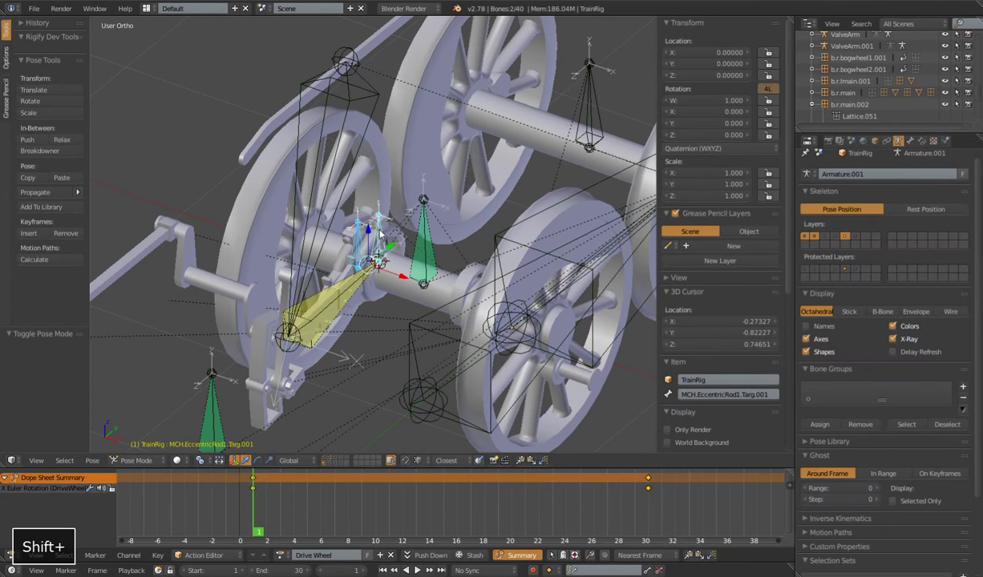
right_click(425, 229)
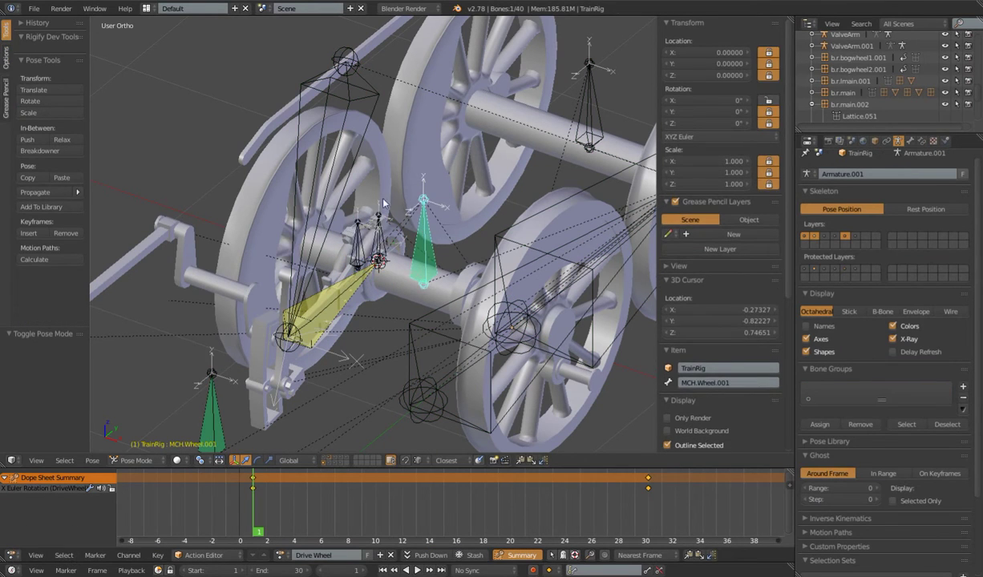
Play the wheel animation to examine how the target bones follow the rotating wheel bone, and stop playback.
scroll(438, 281, down, 3)
middle_drag(437, 287, 504, 270)
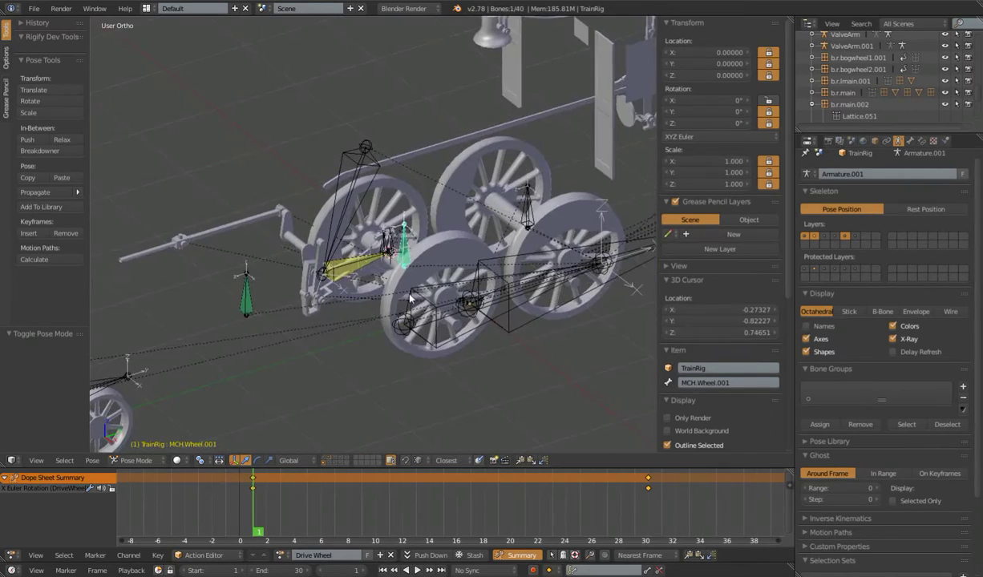
key(alt+a)
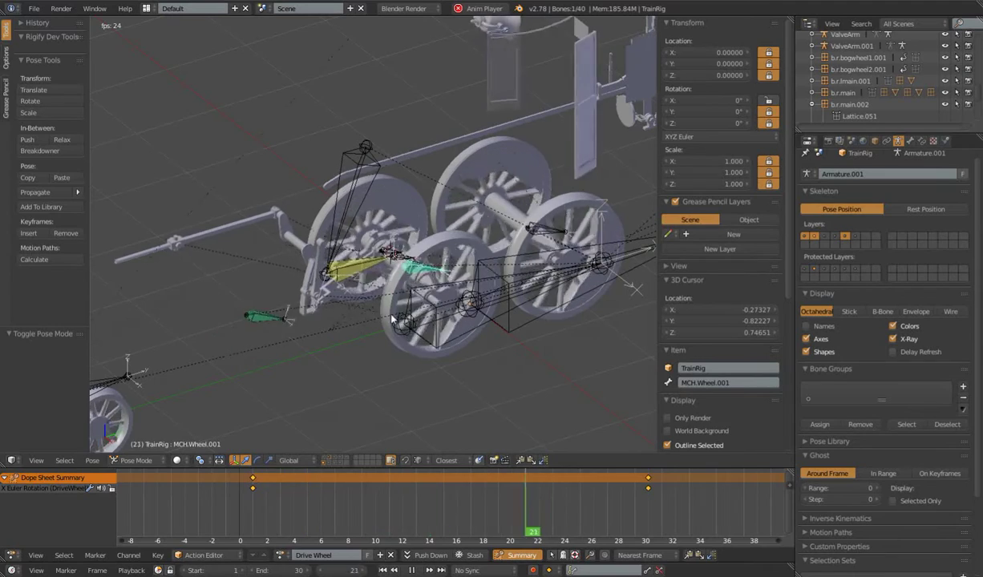
key(alt+a)
middle_drag(385, 276, 406, 286)
scroll(406, 285, up, 3)
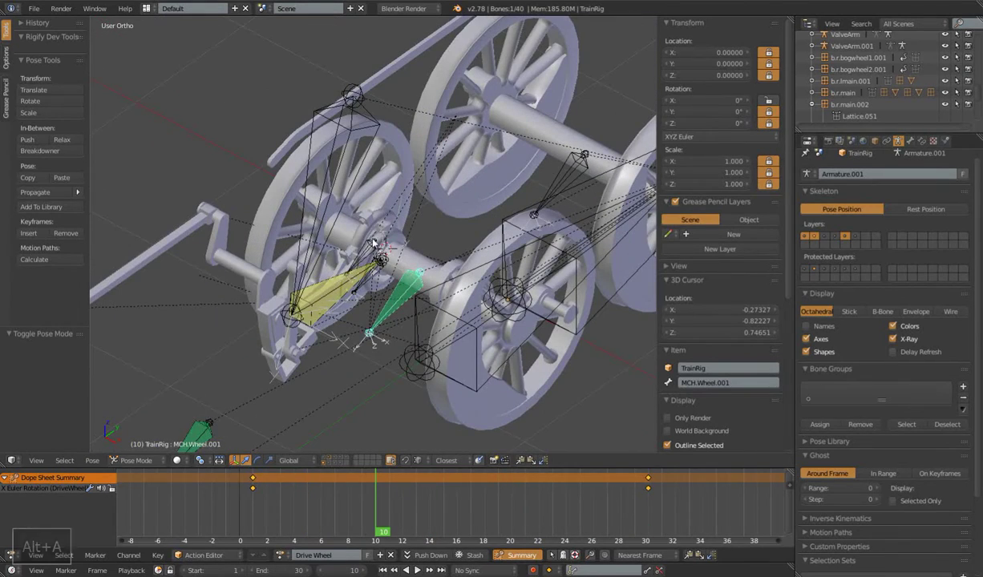
Select the LocoDriverEccentricRod1.003 mesh and return the animation to frame 1.
right_click(357, 229)
right_click(345, 216)
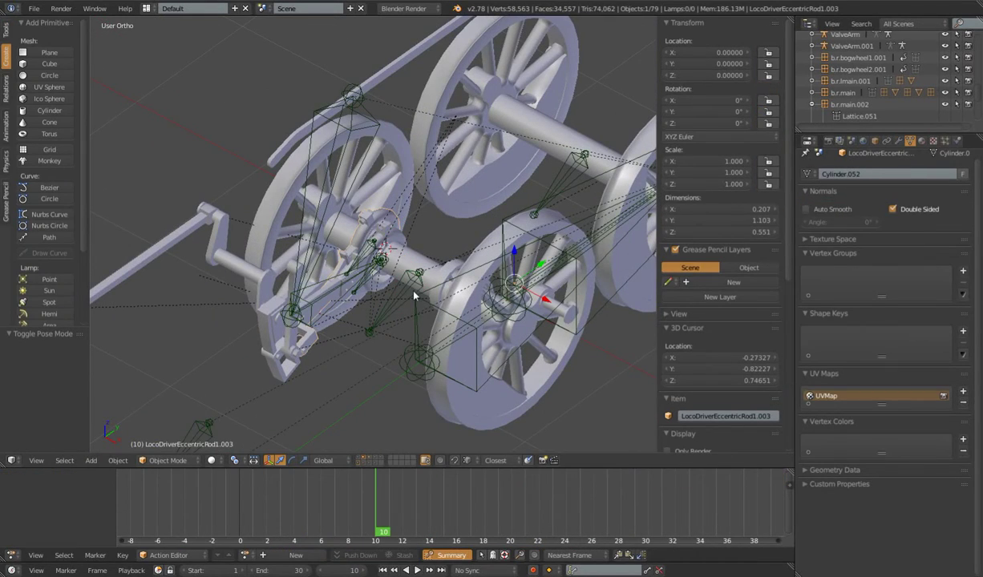
scroll(414, 303, down, 3)
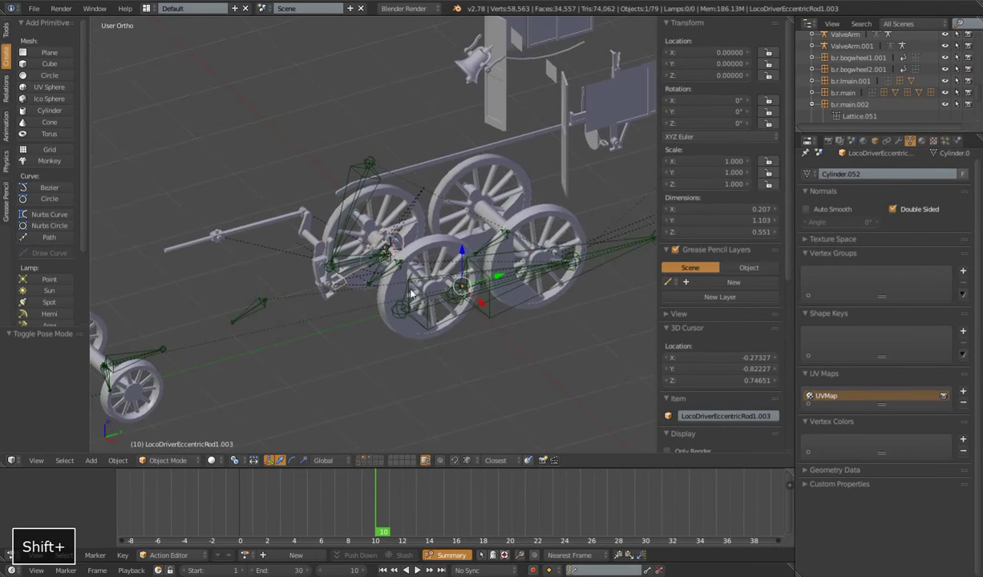
shift+middle_drag(405, 304, 424, 287)
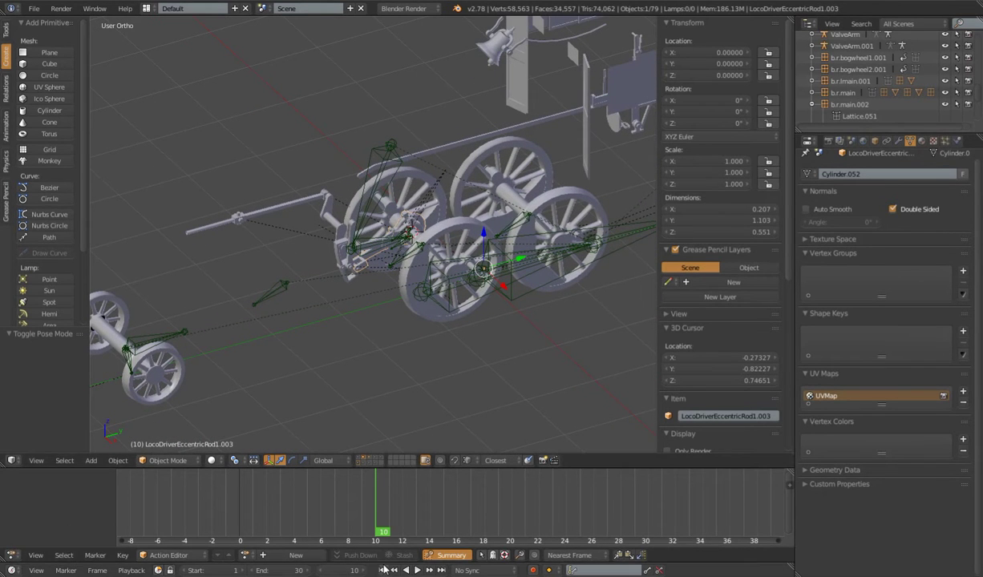
key(shift+Left)
scroll(425, 300, up, 5)
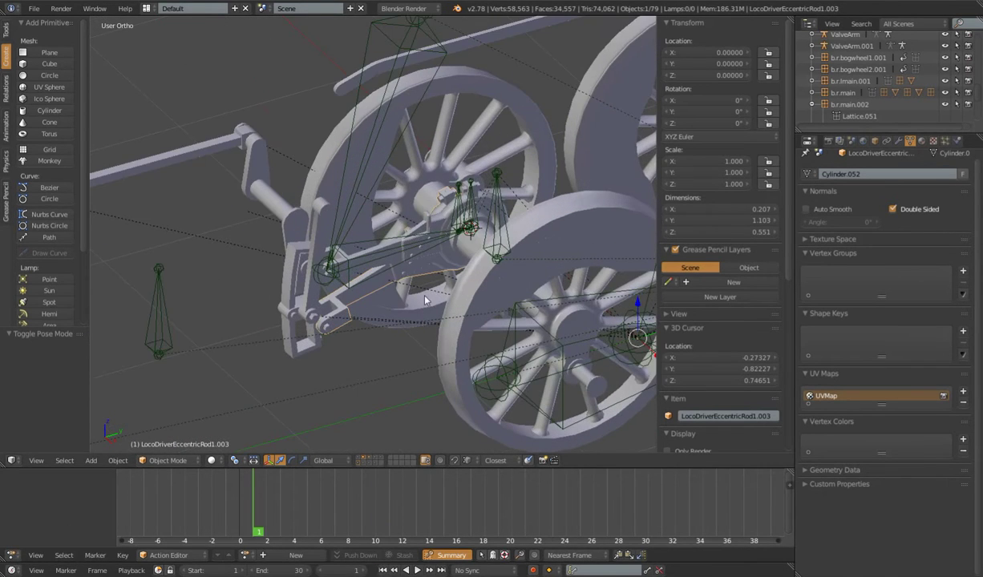
Select the MCH.EccentricRod1.Targ.001 bone and examine the eccentric rod bone between it and the link from the side.
right_click(457, 205)
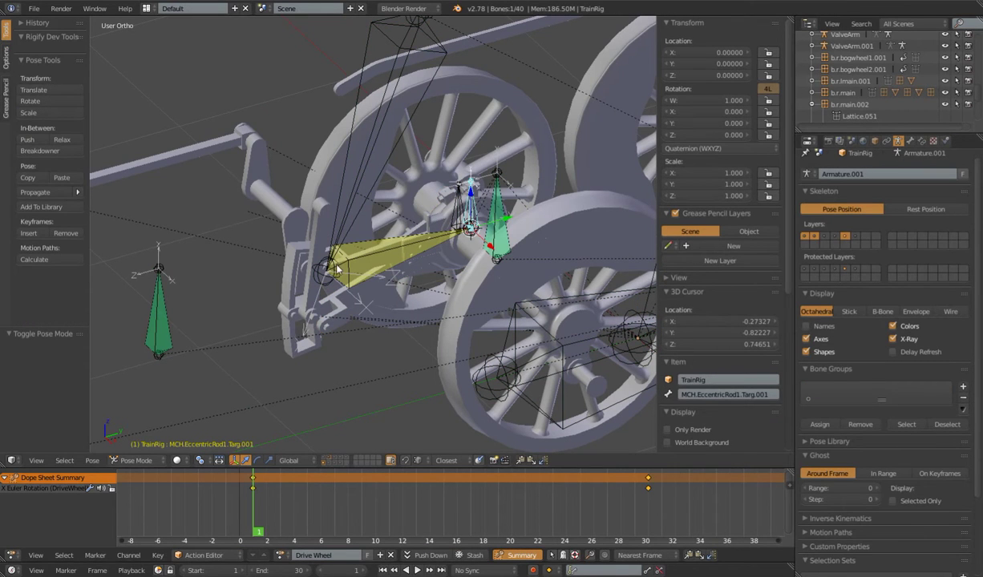
middle_drag(345, 266, 365, 281)
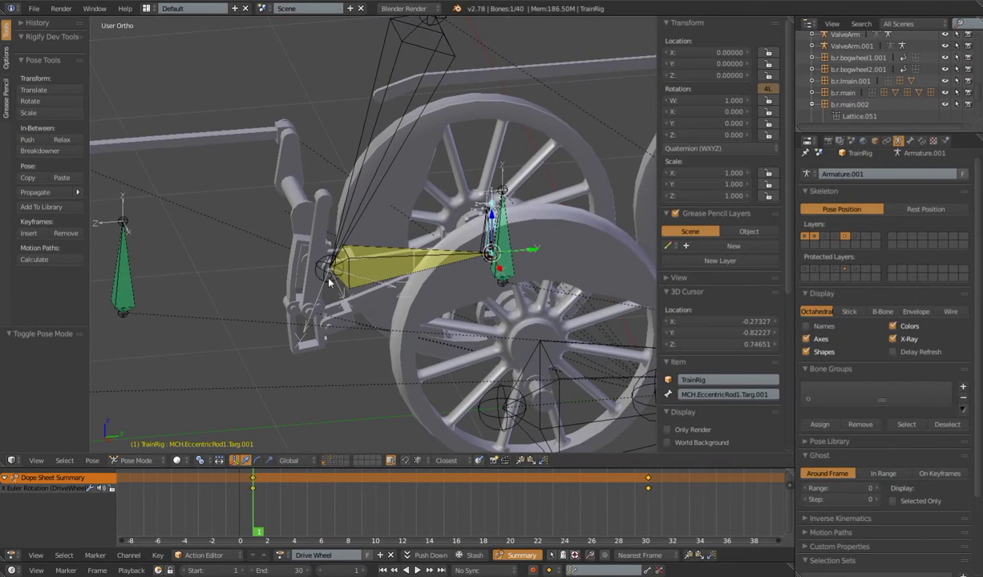
scroll(327, 281, up, 3)
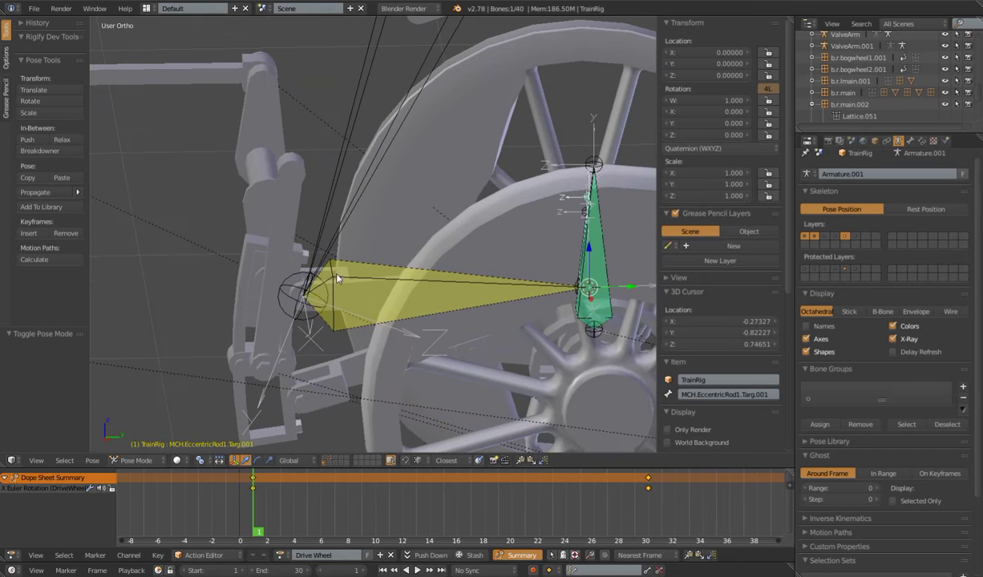
Point out where the rod meets the link by selecting the LocoDriverLink.001 mesh and the MCH.EccentricRod1.001 bone.
right_click(271, 271)
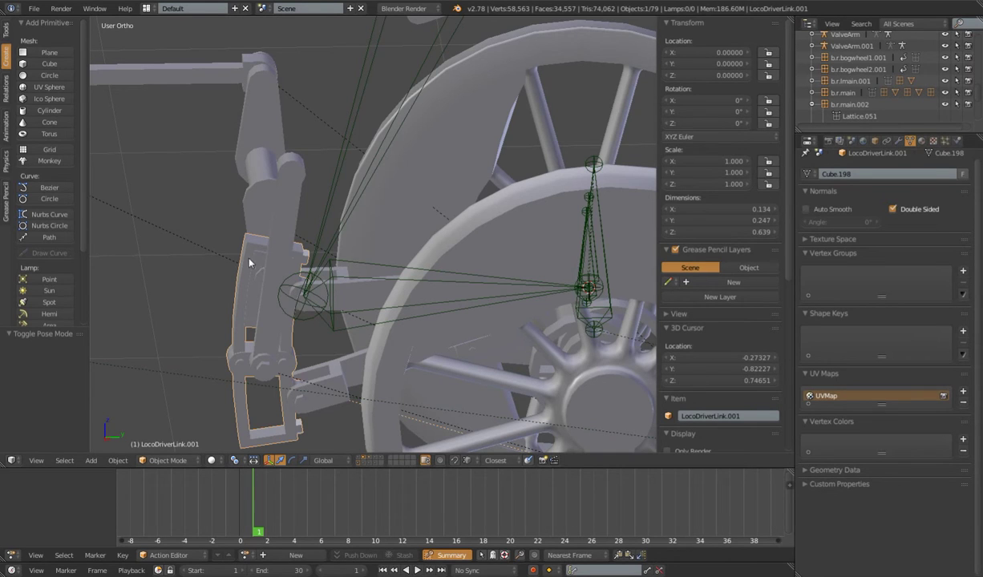
right_click(307, 268)
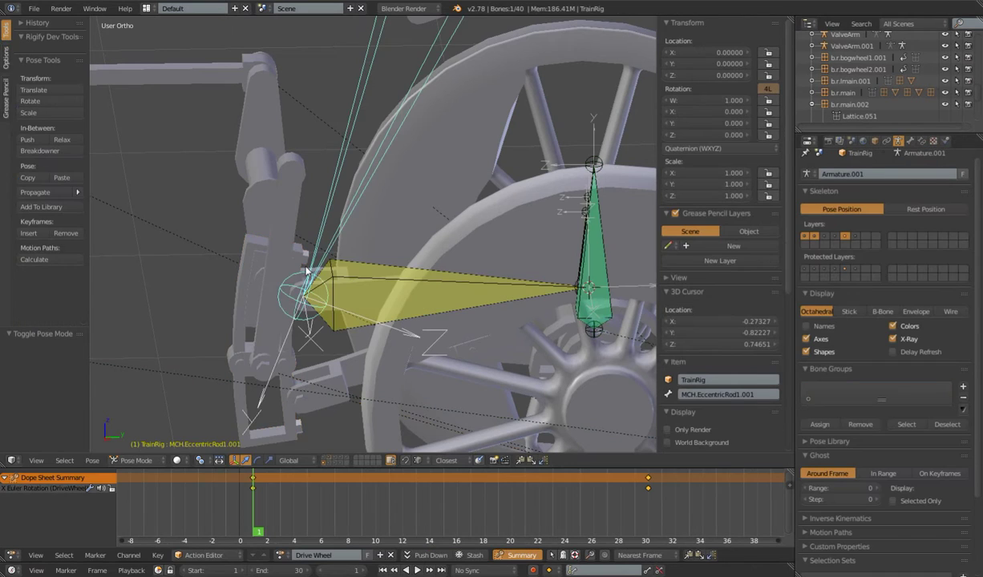
middle_drag(313, 264, 315, 285)
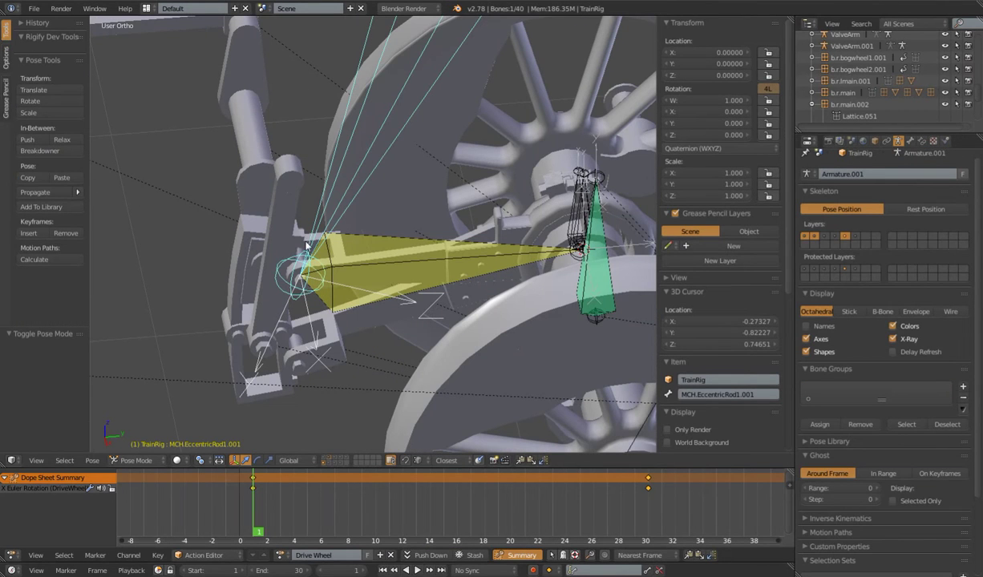
Examine the connection between the LocoDriverLink.001 and LocoDriverEccentricRod1.002 meshes by selecting each, and reselect the link.
key(ctrl+Tab)
right_click(292, 217)
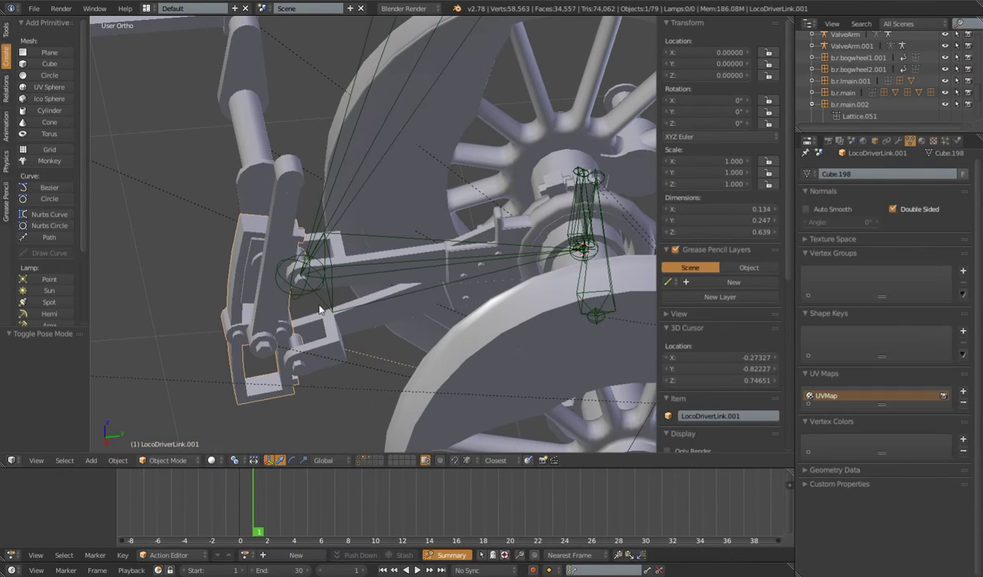
right_click(503, 222)
middle_drag(413, 282, 415, 239)
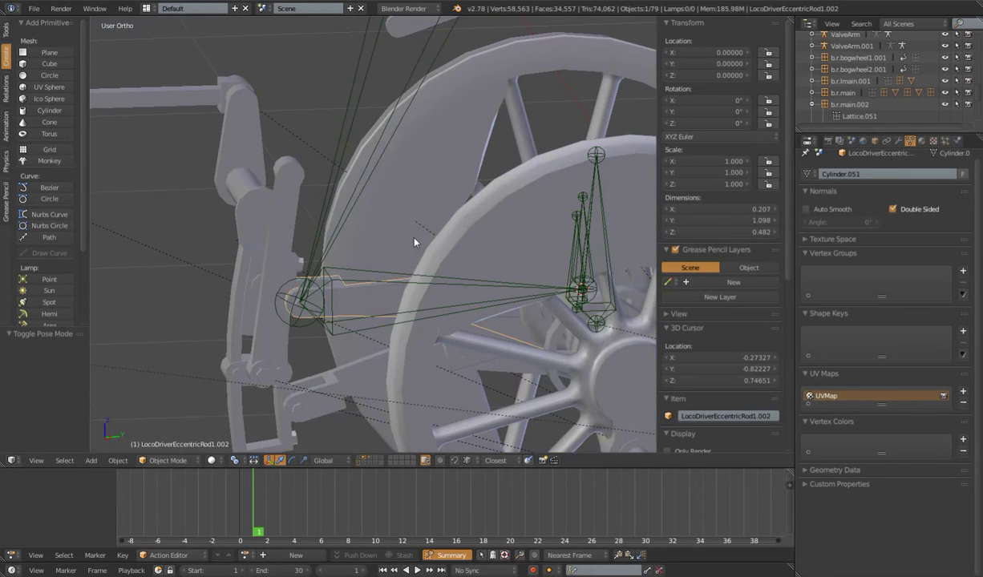
right_click(243, 288)
scroll(309, 285, down, 3)
middle_drag(324, 282, 349, 275)
scroll(302, 298, up, 3)
scroll(335, 273, down, 3)
scroll(353, 276, up, 3)
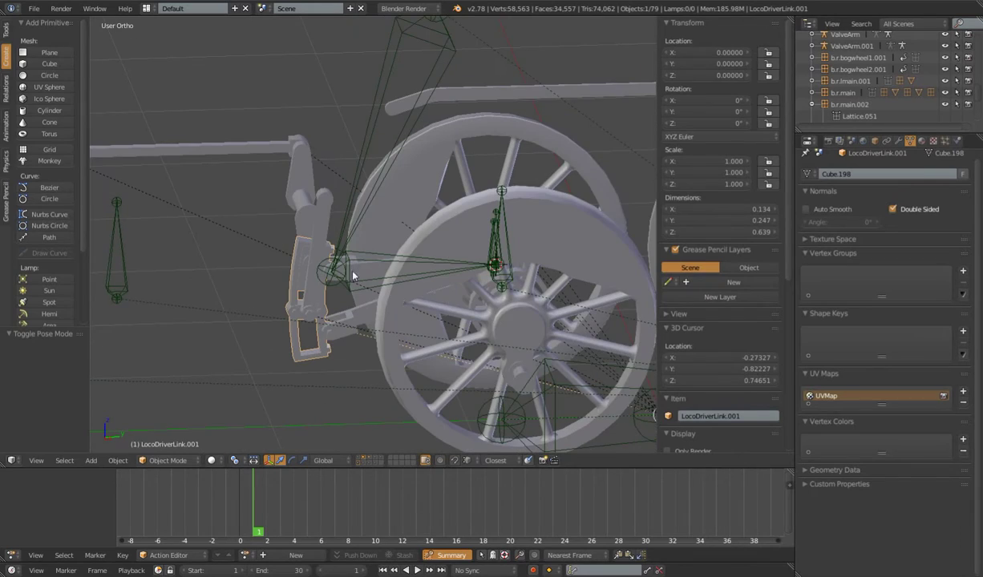
Play the animation to examine how the link is driven by the eccentric rods, stop it and return to frame 1.
scroll(366, 144, down, 3)
key(alt+a)
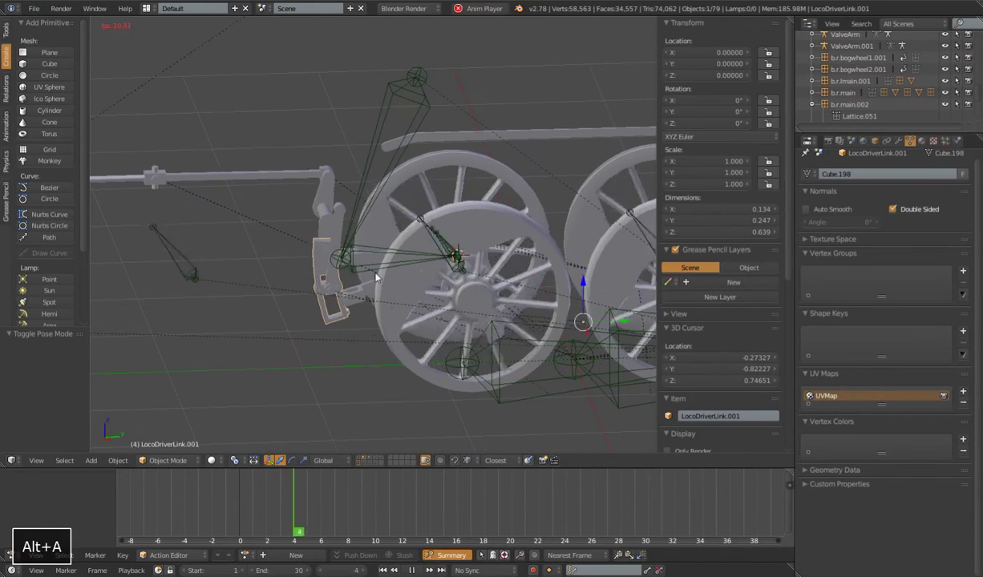
shift+middle_drag(397, 124, 405, 103)
scroll(406, 104, up, 4)
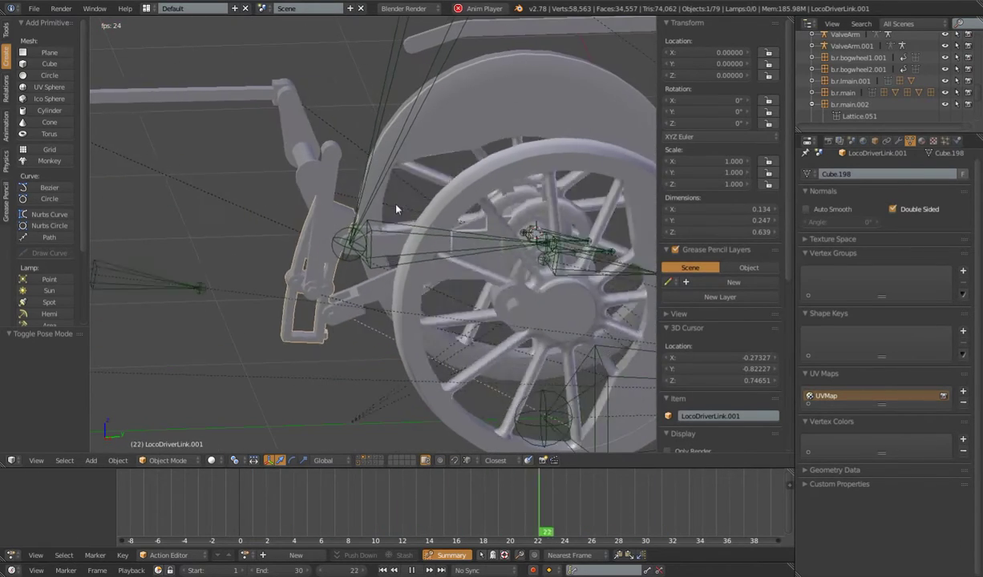
scroll(386, 233, down, 3)
key(alt+a)
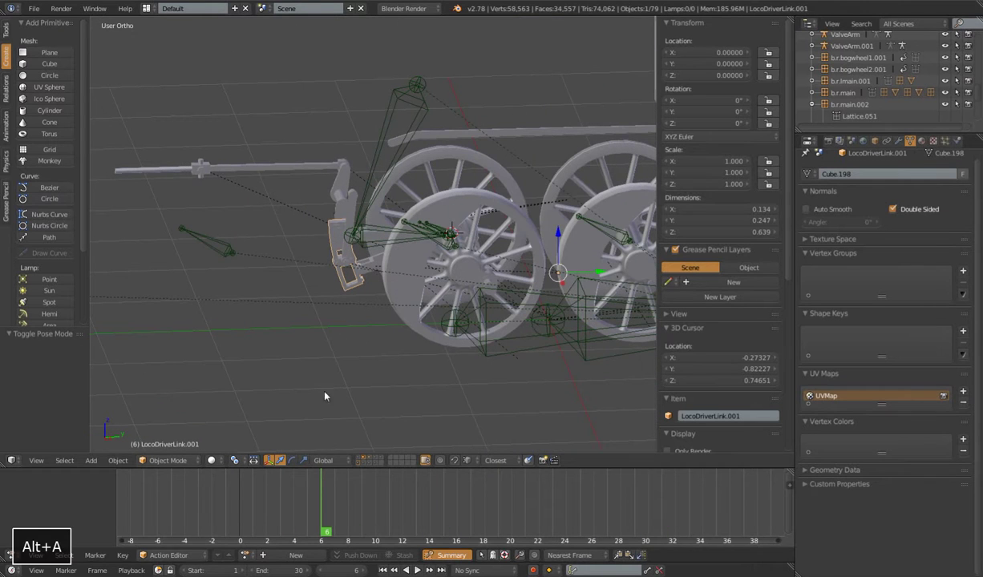
click(383, 571)
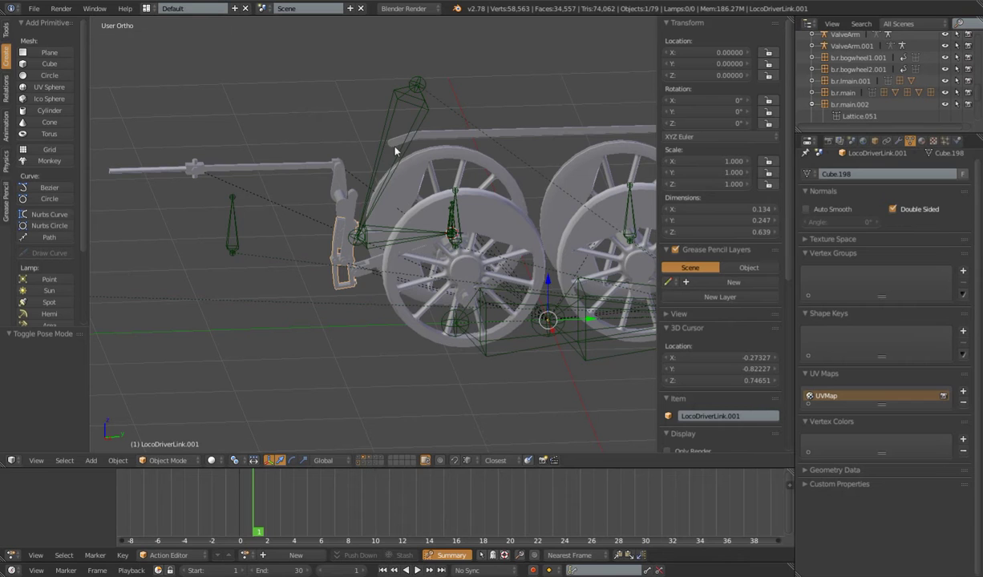
Show the additional scene layer holding the separate valve gear armatures and select the EccArm1.001 armature.
shift+click(369, 466)
middle_drag(358, 272, 458, 222)
right_click(339, 126)
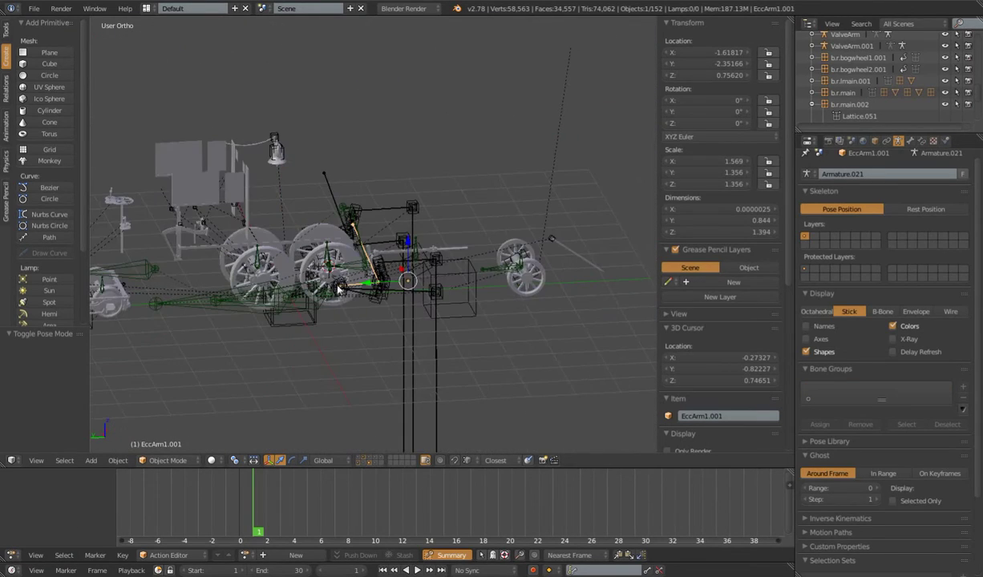
middle_drag(338, 289, 397, 314)
scroll(387, 295, up, 2)
middle_drag(356, 268, 375, 253)
Enter Edit Mode on EccArm1.001 and inspect its long slanted bone in the left orthographic view.
key(Tab)
key(ctrl+KP_3)
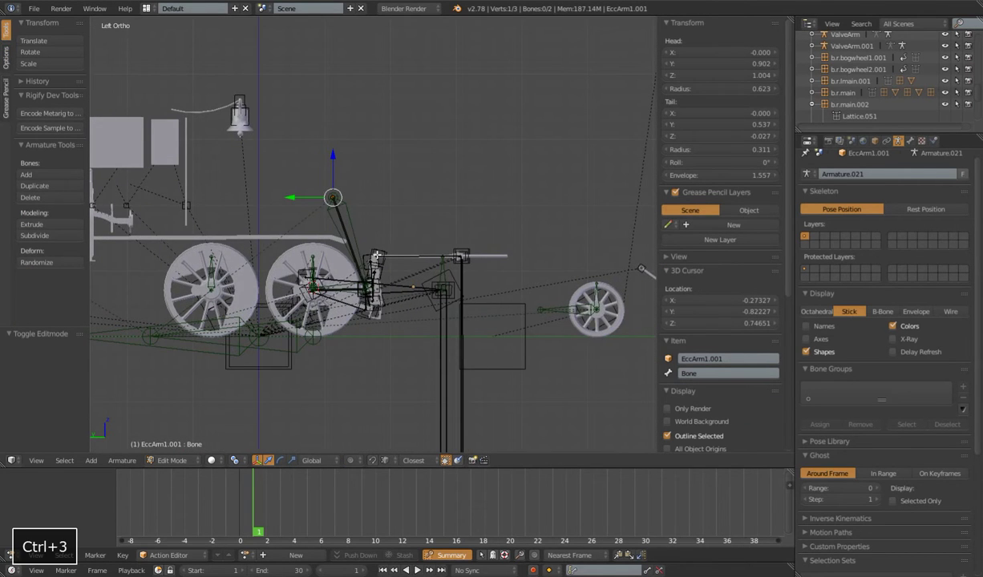
scroll(321, 209, up, 3)
right_click(324, 212)
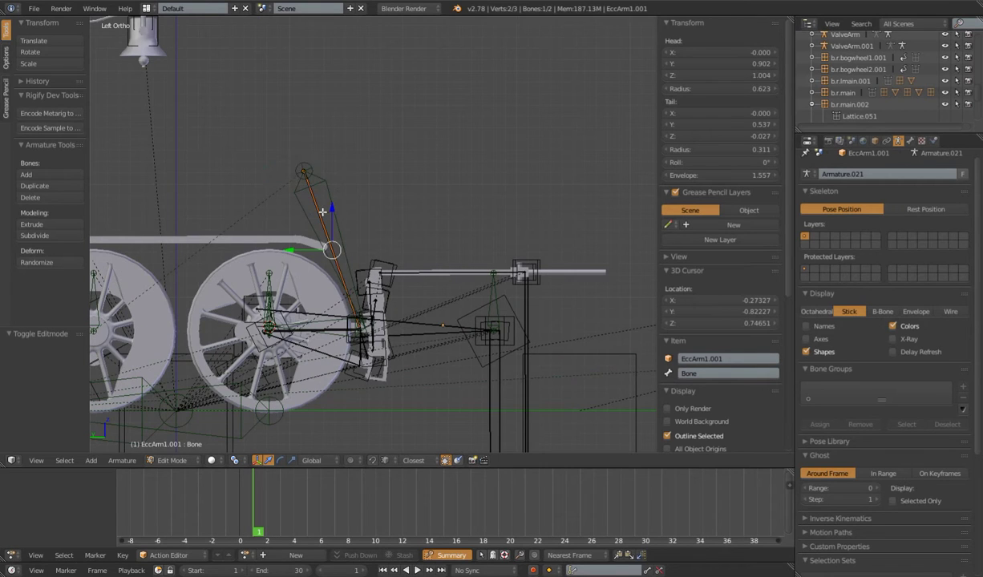
middle_drag(354, 227, 380, 222)
key(ctrl+KP_3)
Snap the 3D cursor to the upper joint of the slanted bone in EccArm1.001.
right_click(295, 173)
key(shift+s)
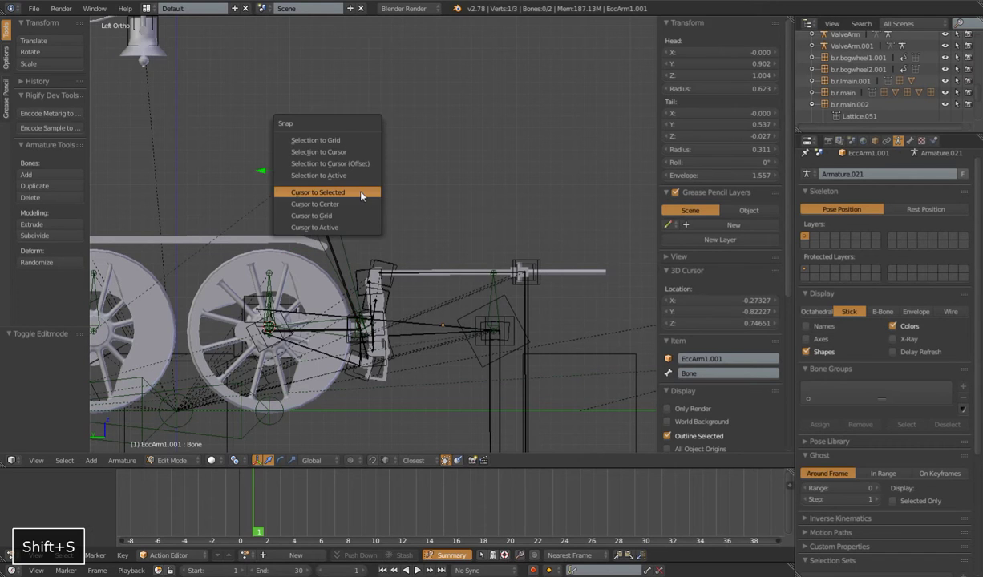
click(361, 192)
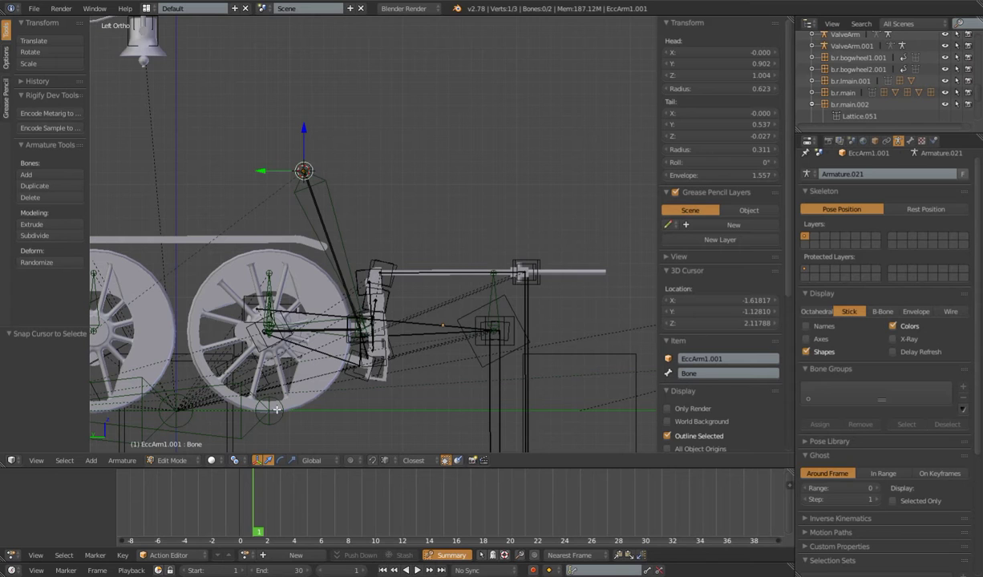
Leave Edit Mode on EccArm1.001 and select the MCH.EccentricRod1.Targ.001 bone of TrainRig in Pose Mode.
middle_drag(428, 219, 360, 271)
shift+middle_drag(415, 246, 369, 286)
scroll(372, 292, up, 3)
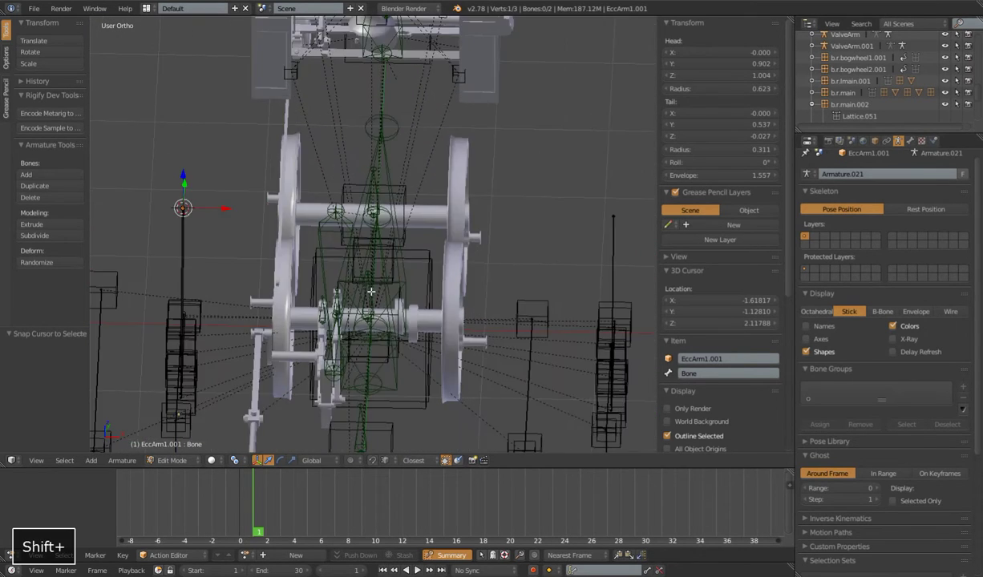
shift+middle_drag(357, 333, 378, 239)
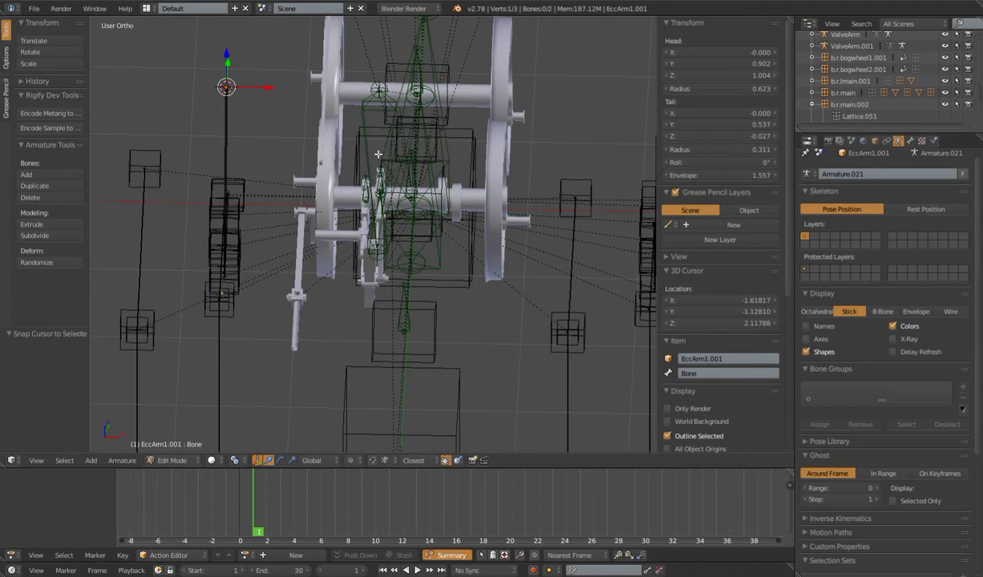
scroll(410, 249, up, 4)
scroll(411, 244, down, 5)
shift+middle_drag(391, 264, 358, 259)
scroll(369, 282, up, 3)
key(Tab)
right_click(386, 229)
key(ctrl+Tab)
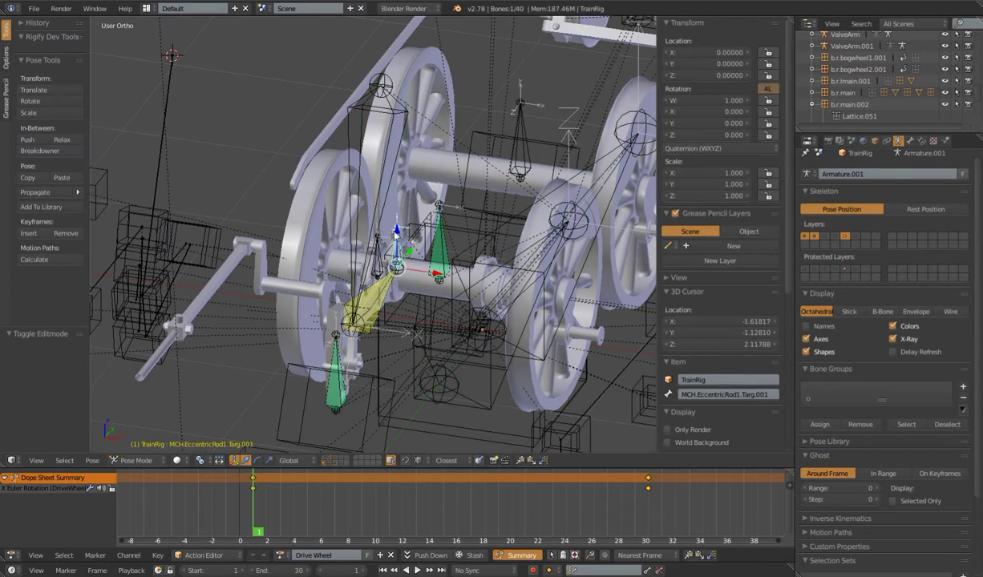
In Edit Mode, copy the head X value of MCH.EccentricRod1.Targ.001 to the 3D cursor, setting its X location to -0.27327.
key(Tab)
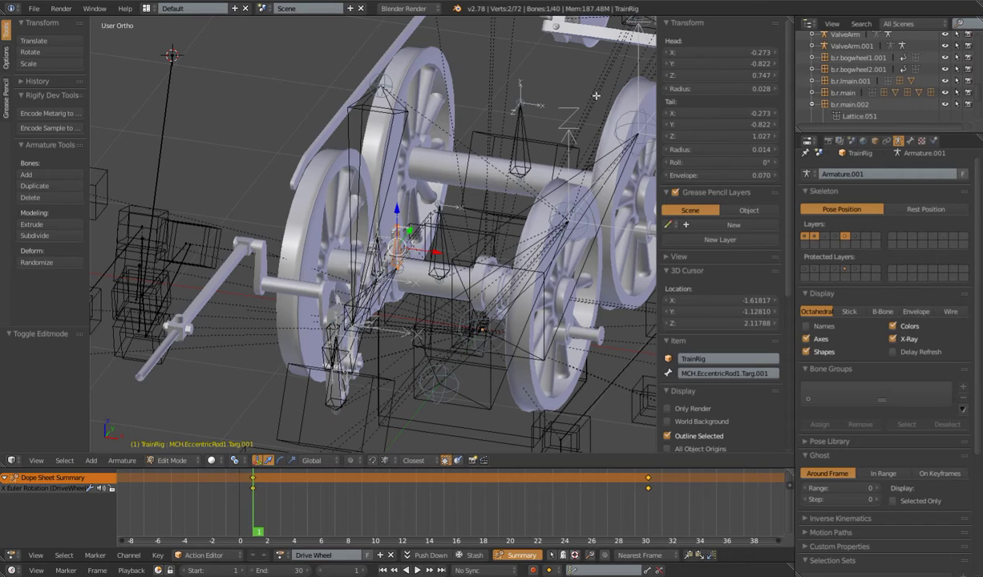
right_click(398, 224)
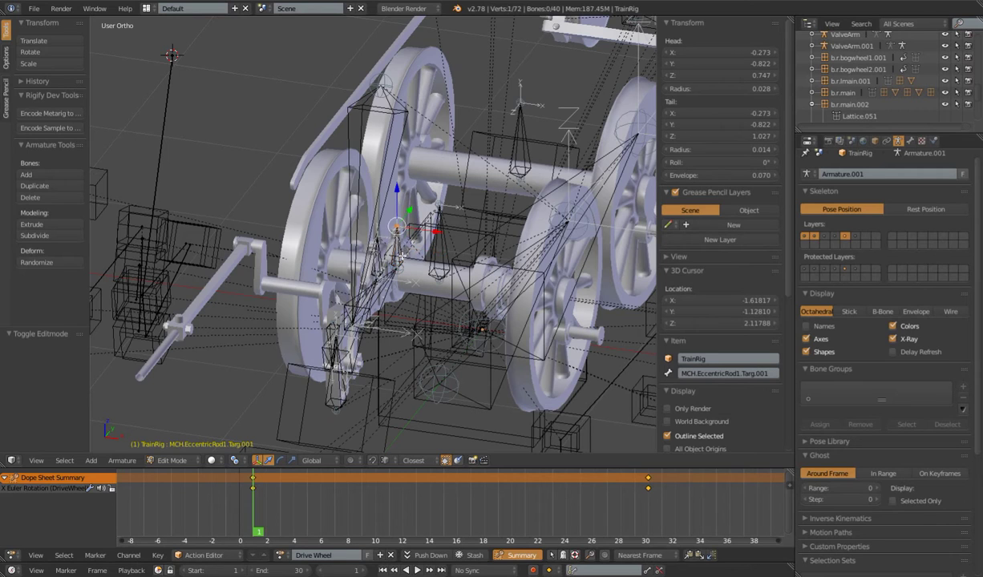
shift+right_click(399, 255)
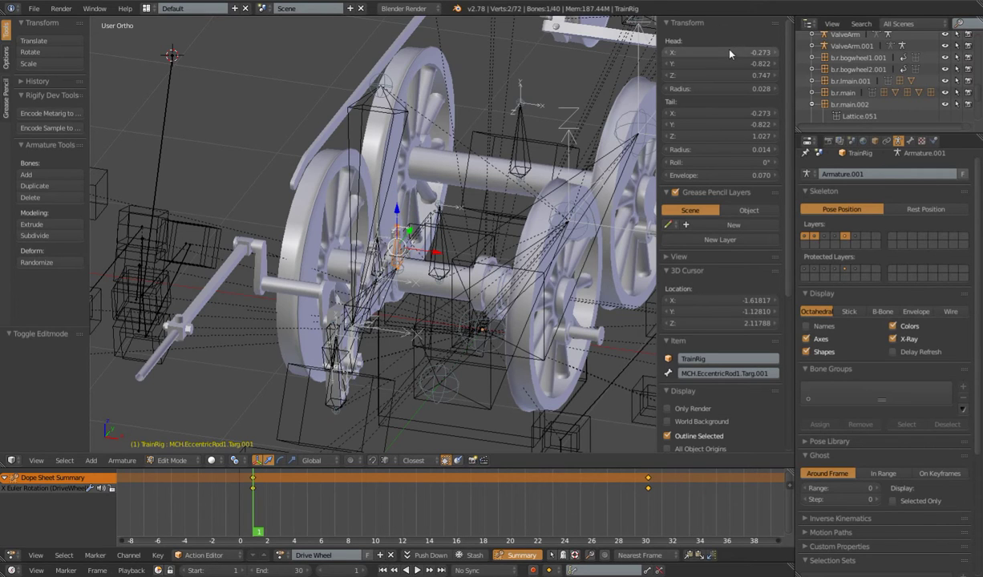
key(ctrl+c)
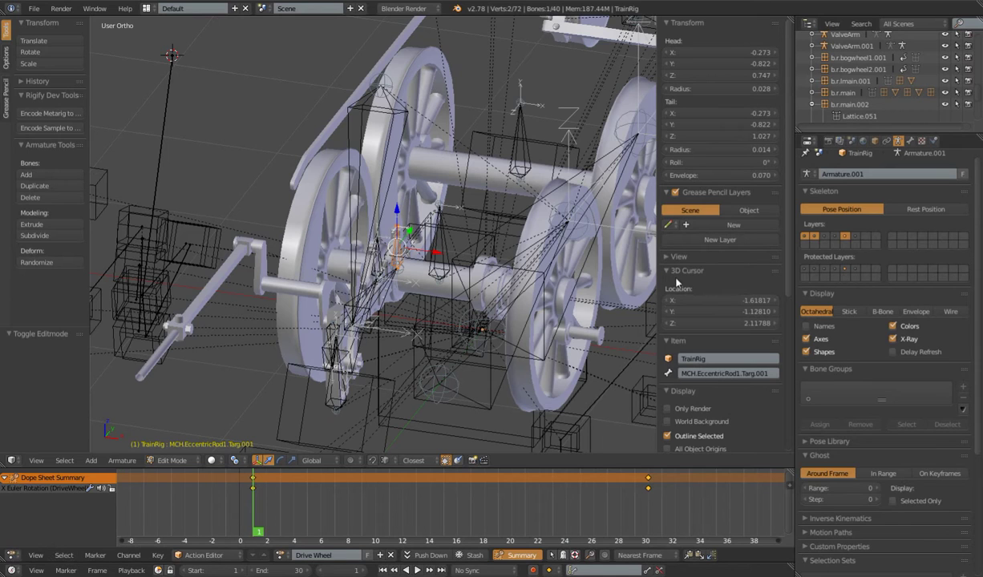
key(ctrl+v)
middle_drag(423, 147, 442, 193)
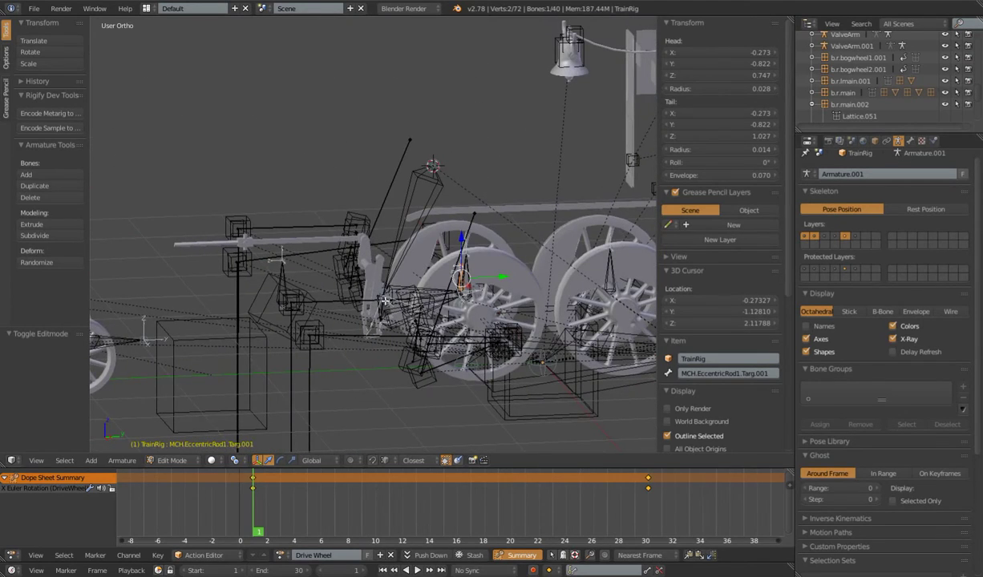
Compare TrainRig's eccentric rod bones in Edit Mode and Pose Mode around the expansion link and front drive axle.
middle_drag(416, 299, 430, 335)
shift+middle_drag(431, 330, 457, 262)
scroll(457, 262, up, 2)
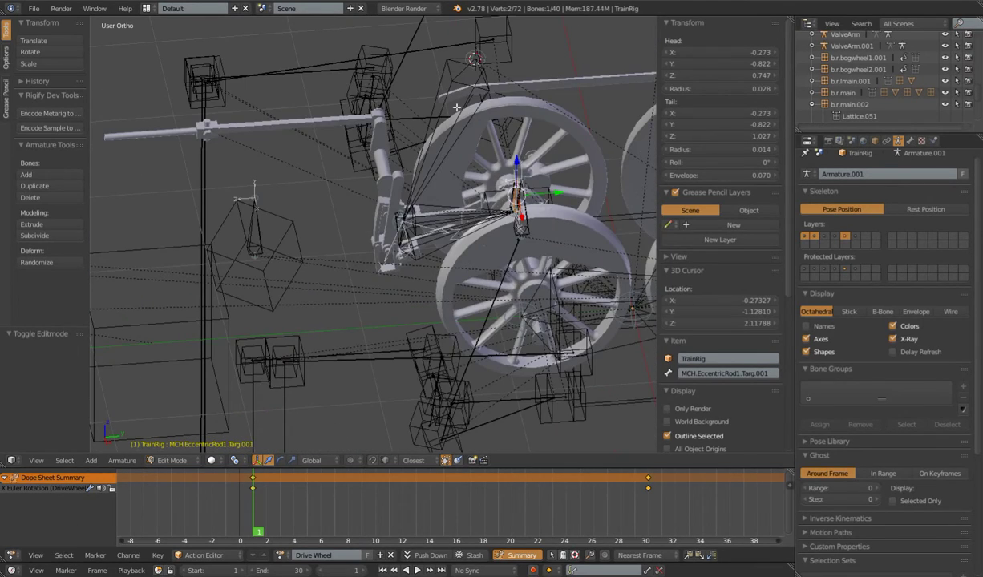
scroll(465, 237, up, 4)
key(Tab)
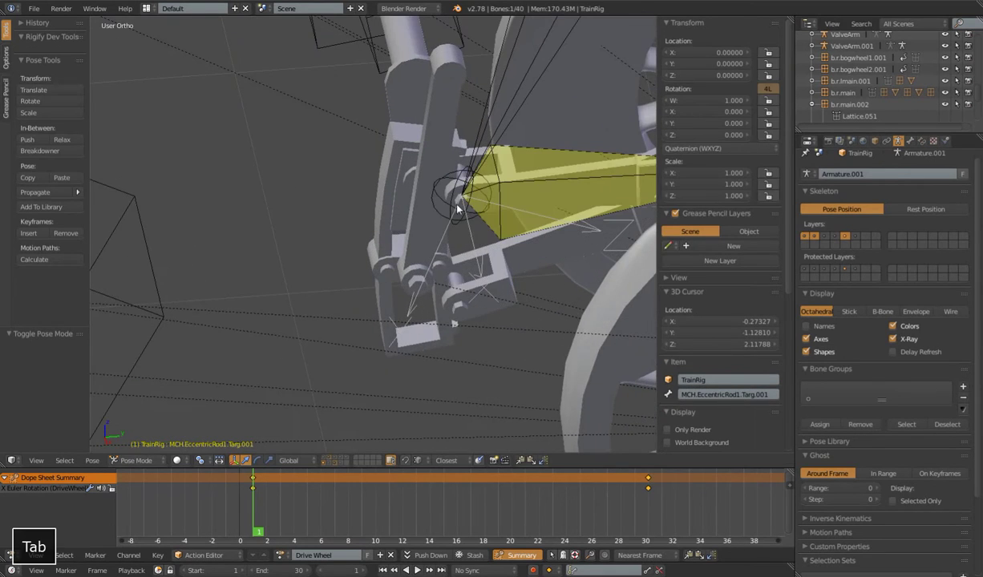
scroll(479, 103, down, 5)
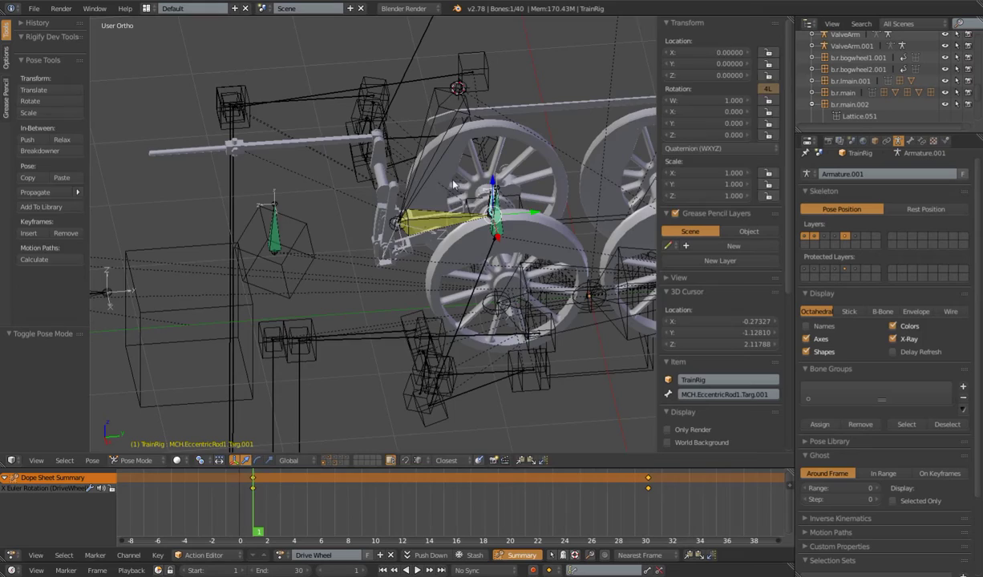
key(Tab)
shift+middle_drag(447, 201, 457, 229)
scroll(456, 229, up, 3)
scroll(457, 143, down, 4)
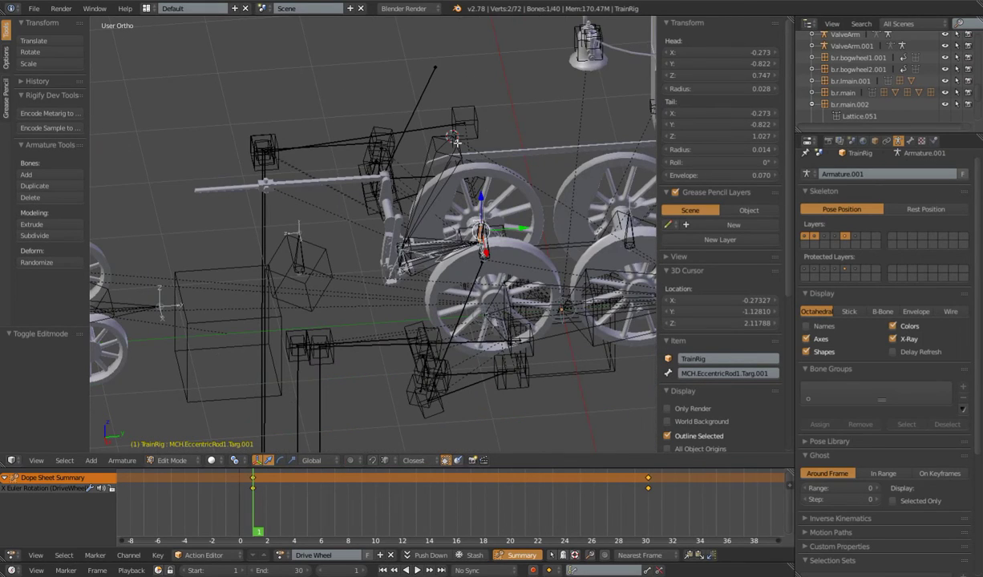
key(Tab)
scroll(464, 228, up, 3)
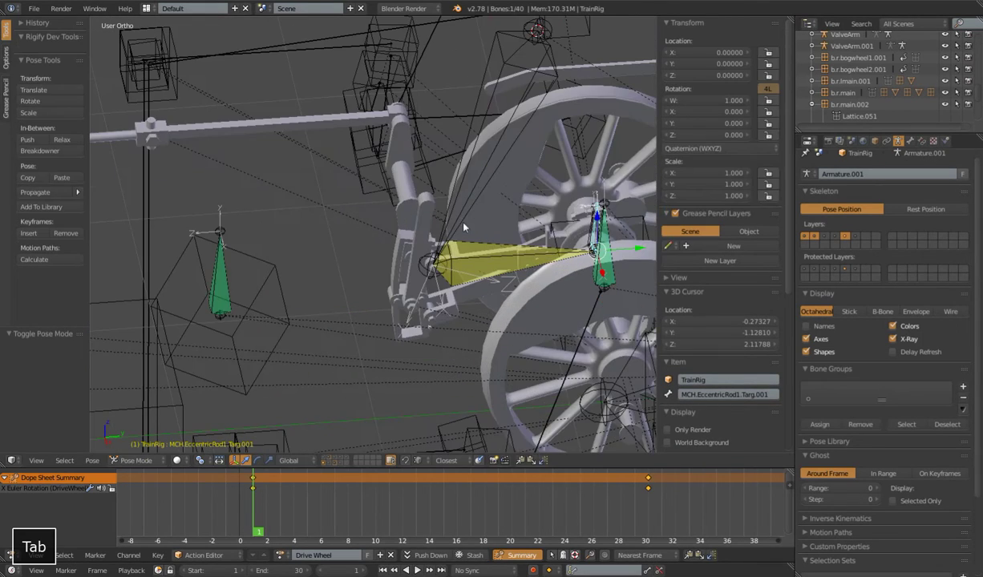
Play the drive wheel animation and examine how MCH.EccentricRod1.001 and MCH.EccentricRod1.Targ.001 behave.
key(alt+a)
key(alt+a)
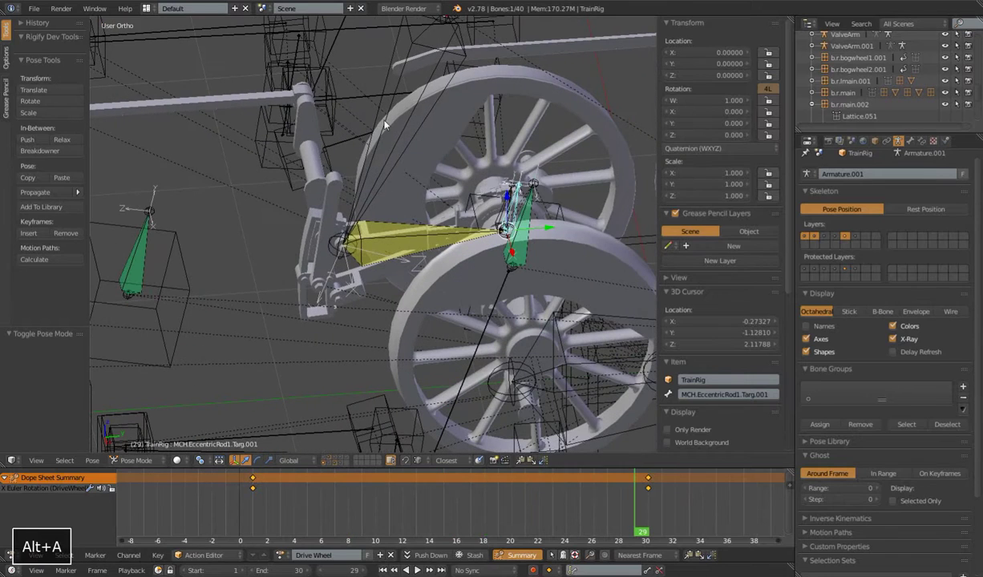
right_click(413, 29)
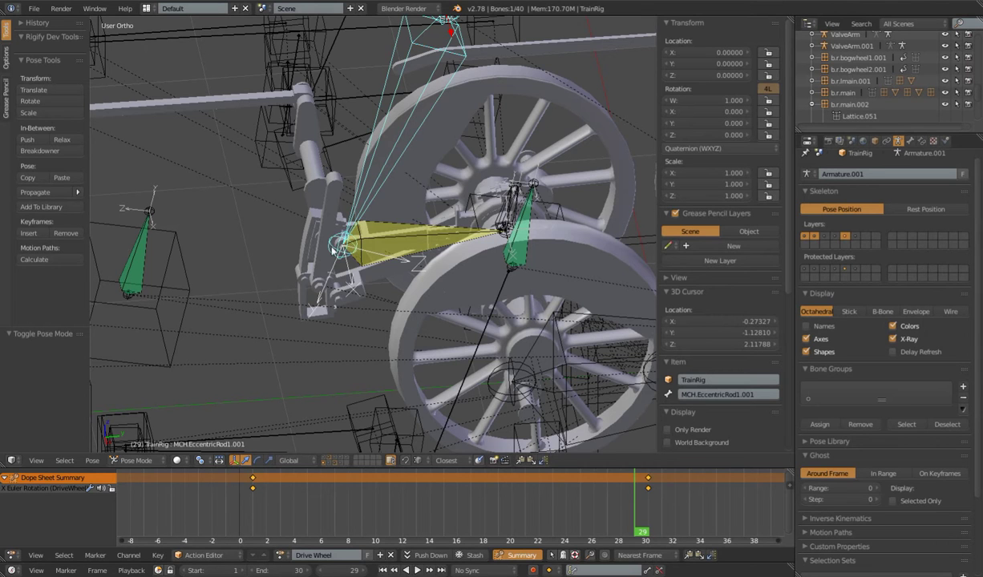
middle_drag(511, 217, 480, 196)
right_click(493, 190)
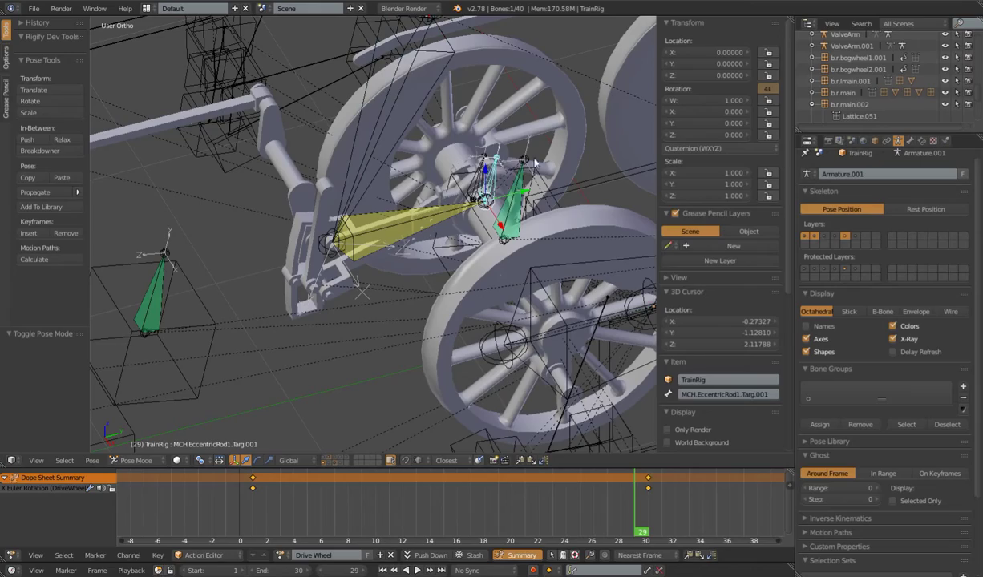
key(alt+a)
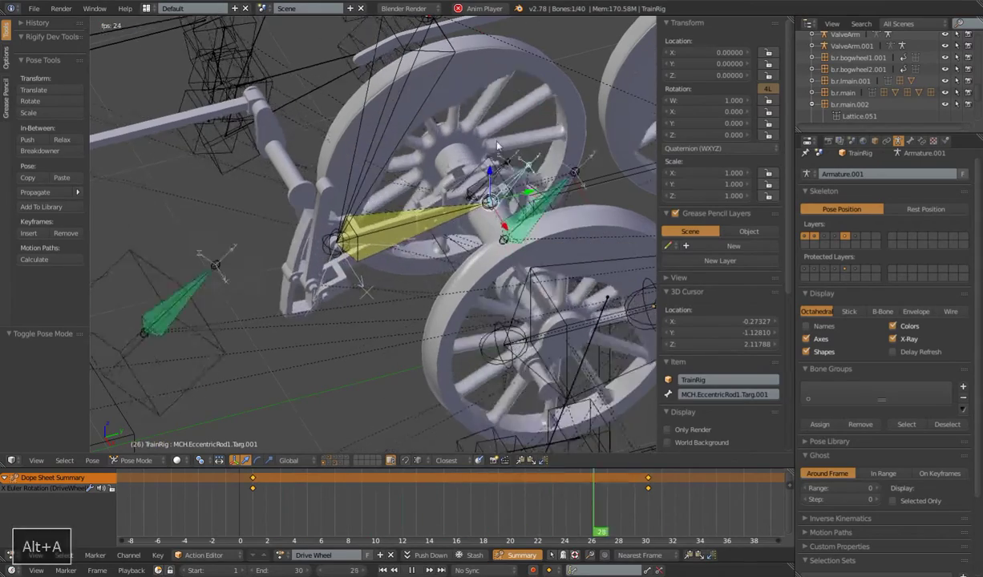
key(alt+a)
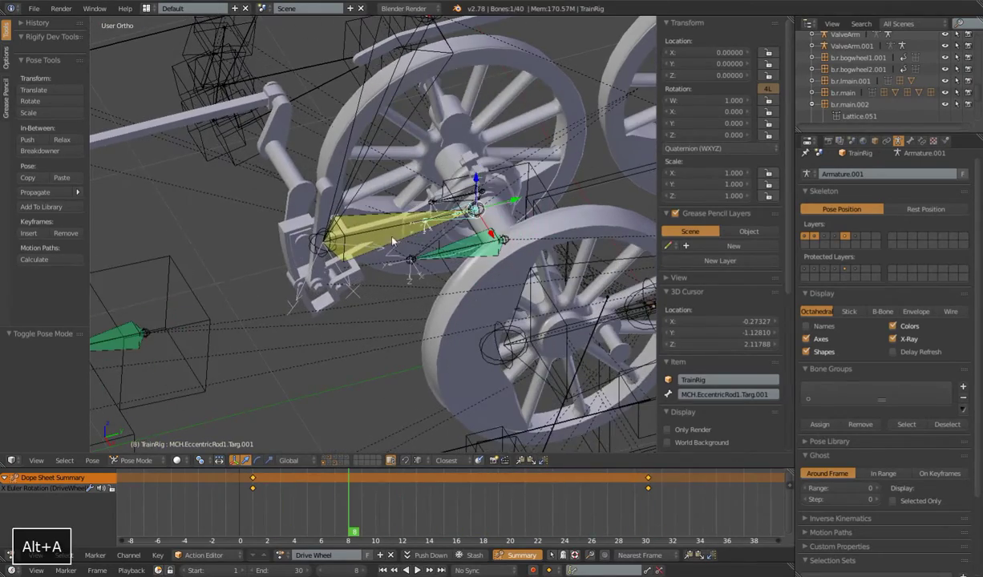
Select the MCH.EccentricRod1.002 bone and examine the settings of its IK bone constraint.
right_click(472, 195)
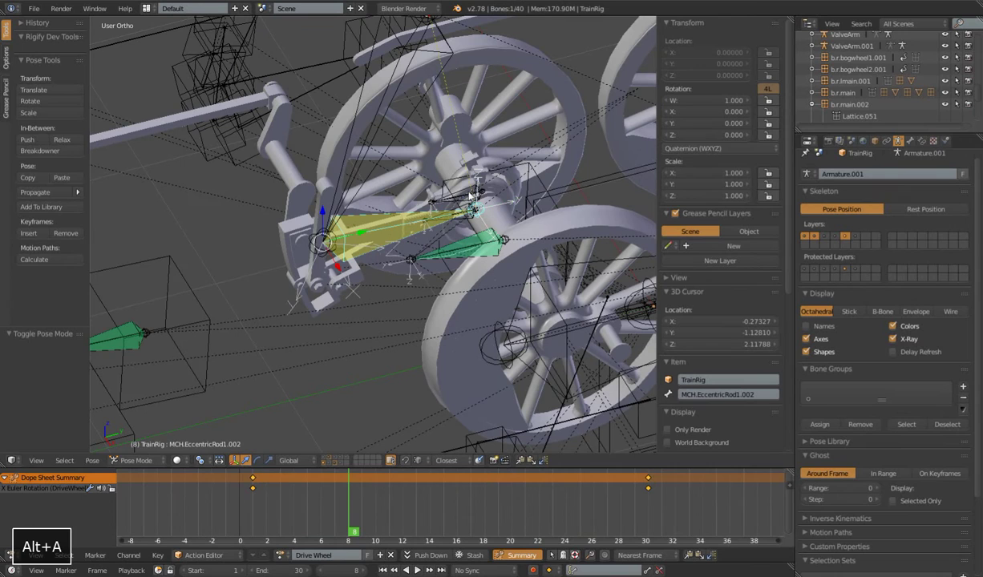
click(911, 142)
click(924, 141)
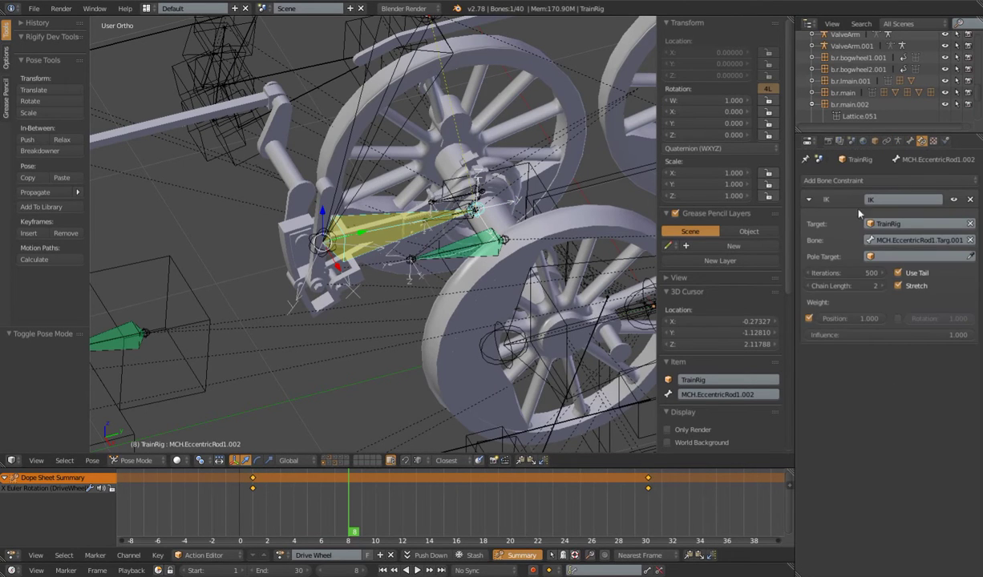
scroll(420, 138, down, 3)
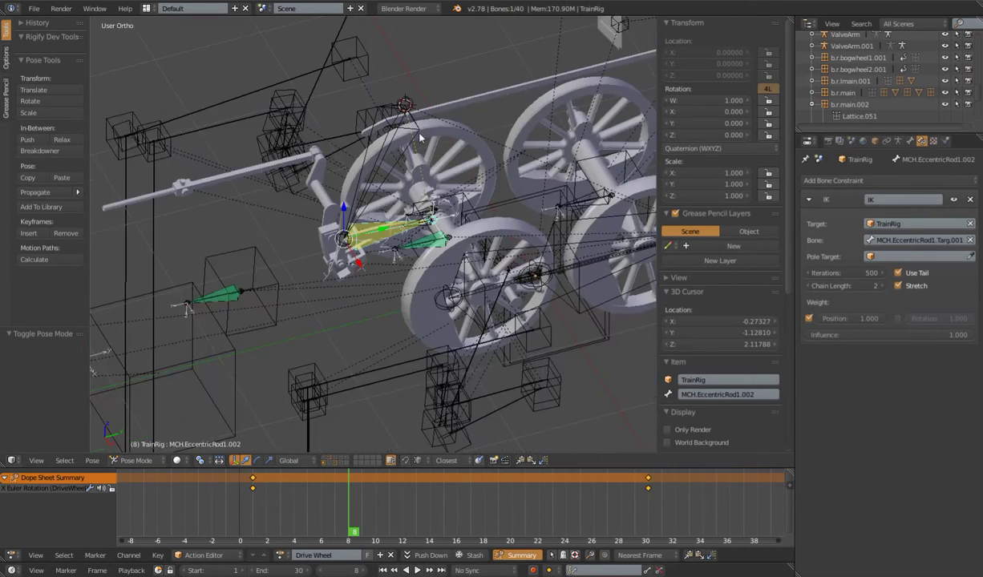
Select the MCH.EccentricRod1.001 bone and hide the scene layer holding the extra wireframe rig objects.
right_click(379, 151)
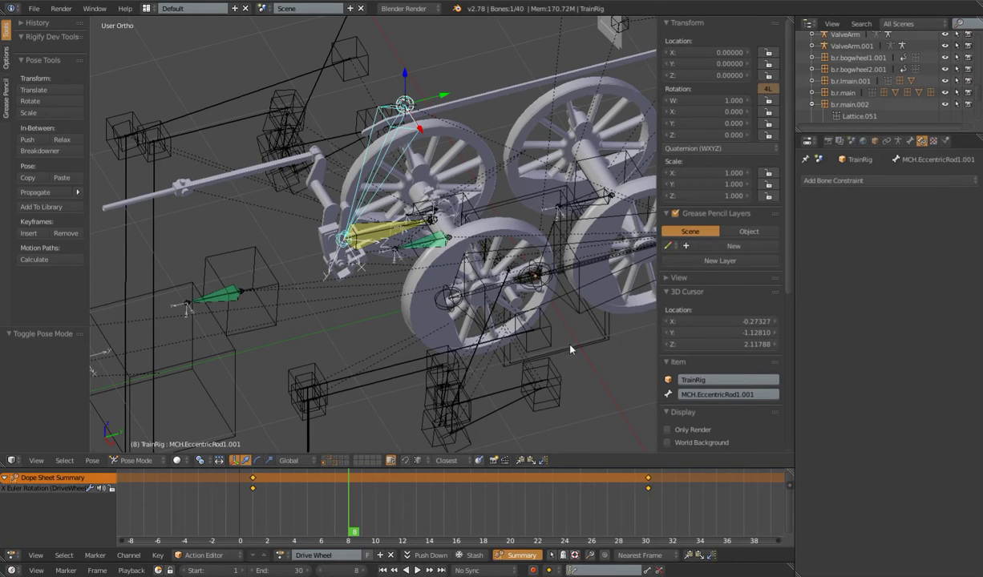
shift+click(335, 463)
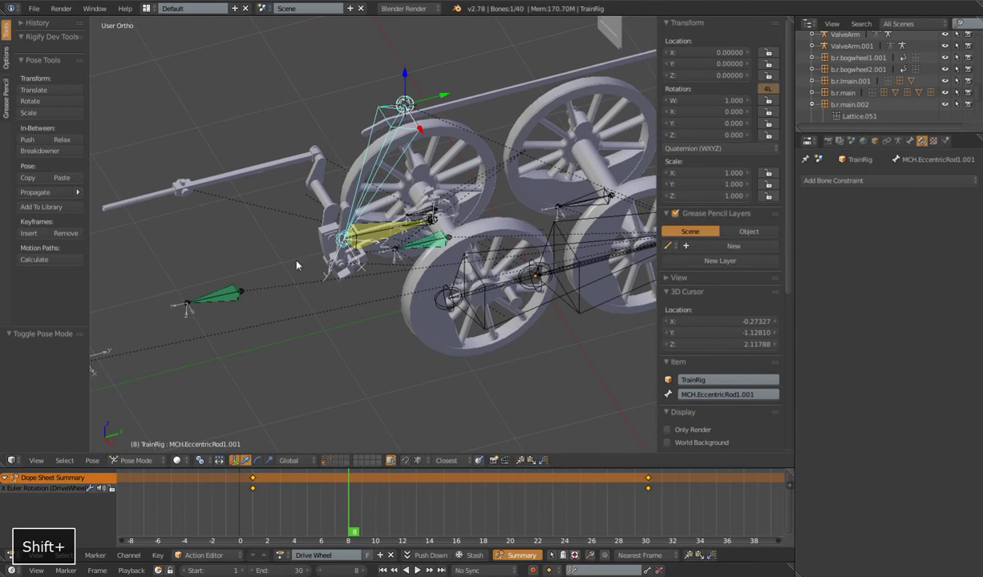
mouse_move(431, 295)
middle_down()
mouse_move(449, 293)
mouse_move(439, 291)
middle_up()
scroll(402, 301, up, 5)
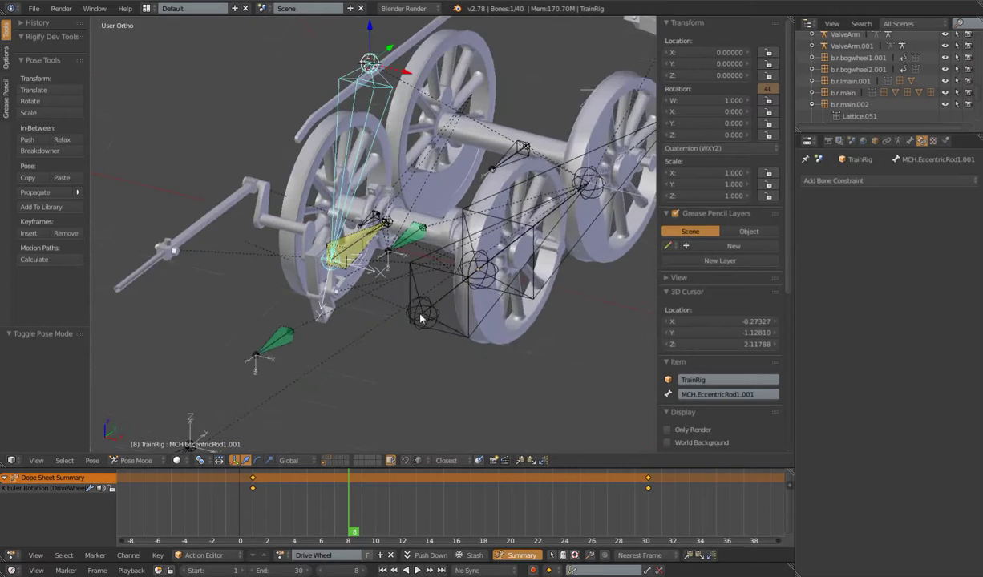
Select the EngineMain bone beside the drive wheels and try moving it.
right_click(441, 299)
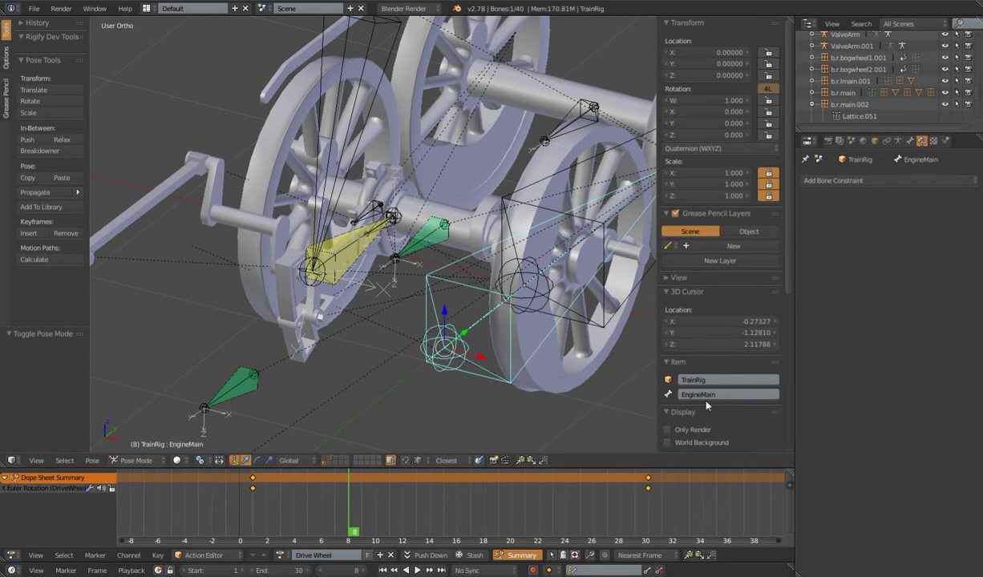
scroll(416, 280, down, 7)
scroll(371, 275, up, 3)
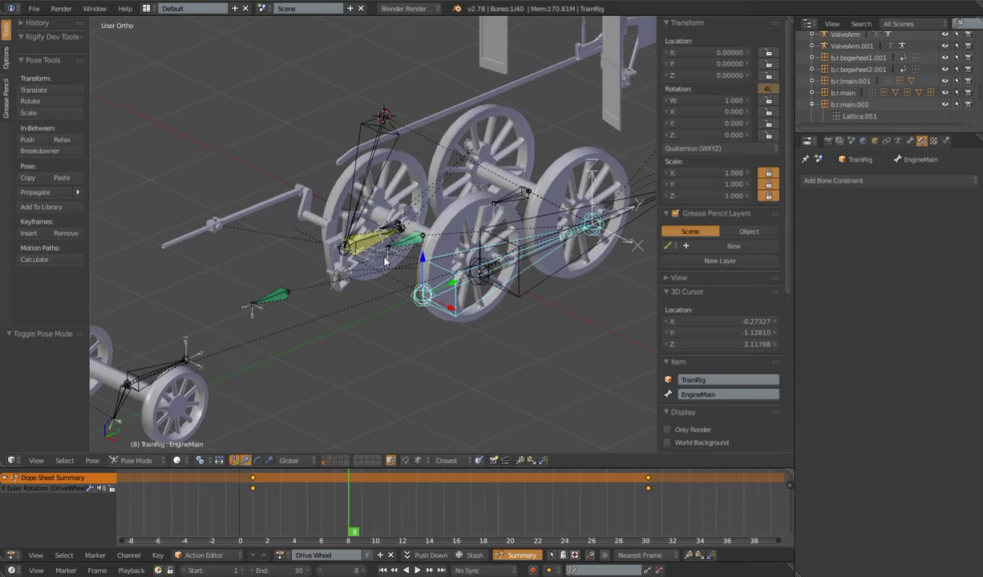
key(g)
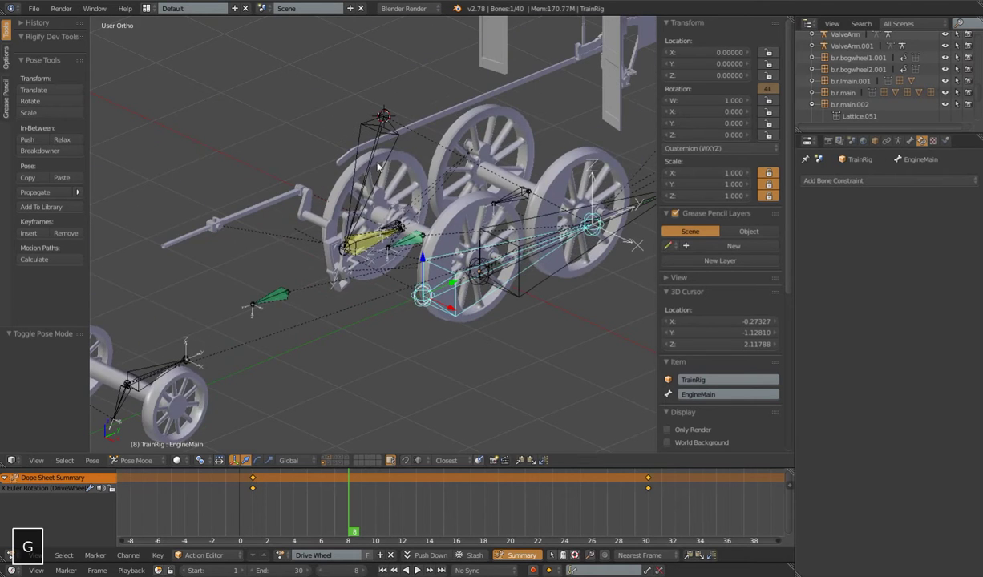
scroll(388, 257, up, 2)
scroll(359, 246, up, 2)
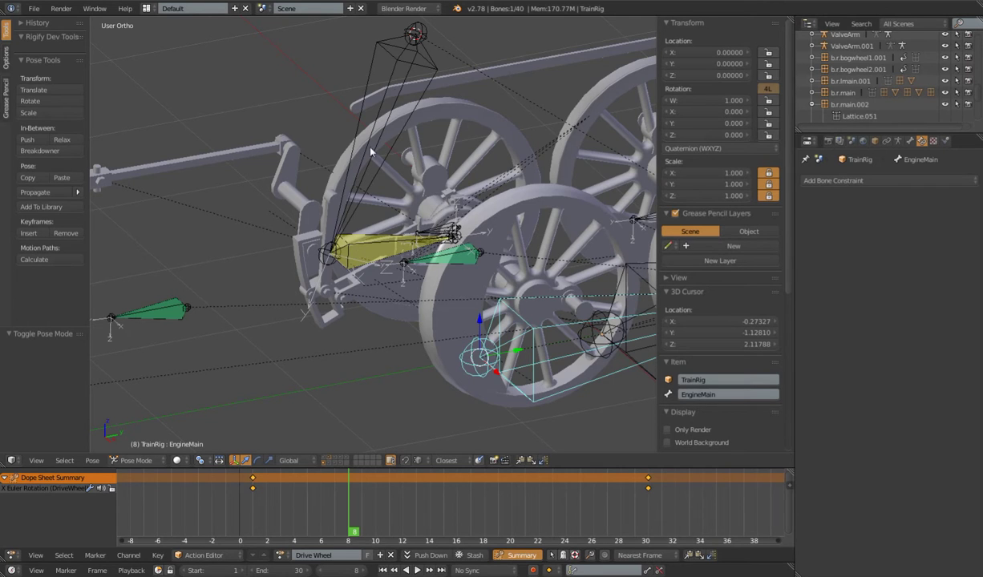
Return to frame 1 and select the LocoDriverLink.001 mesh to examine the link and its parent bone.
middle_drag(370, 290, 353, 281)
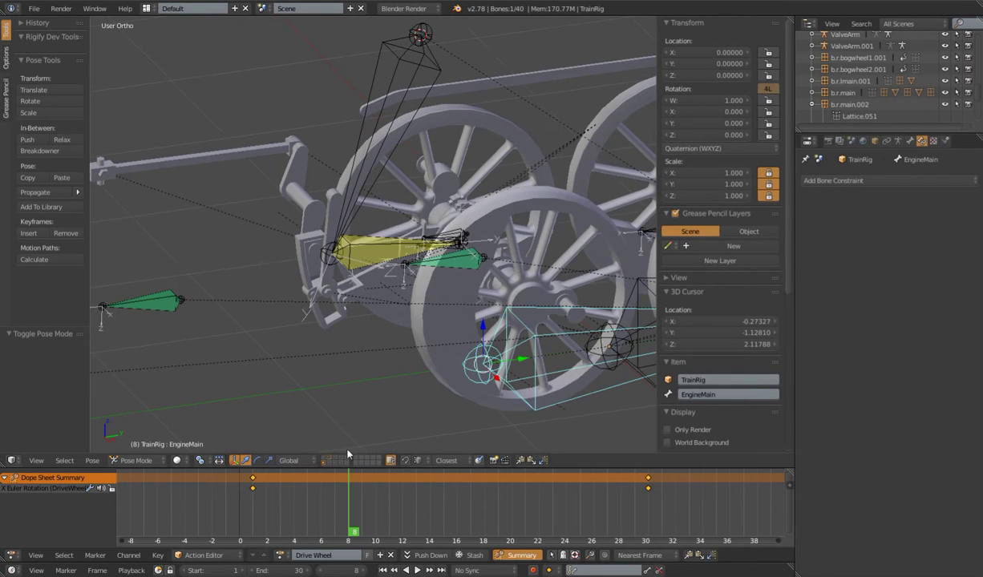
click(384, 570)
middle_drag(397, 402, 380, 353)
scroll(380, 353, up, 3)
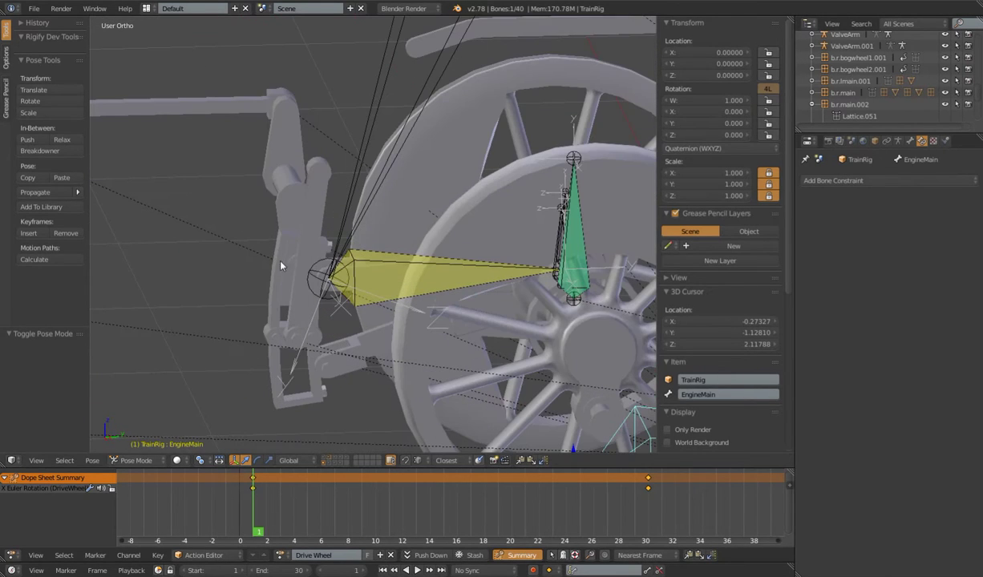
right_click(293, 252)
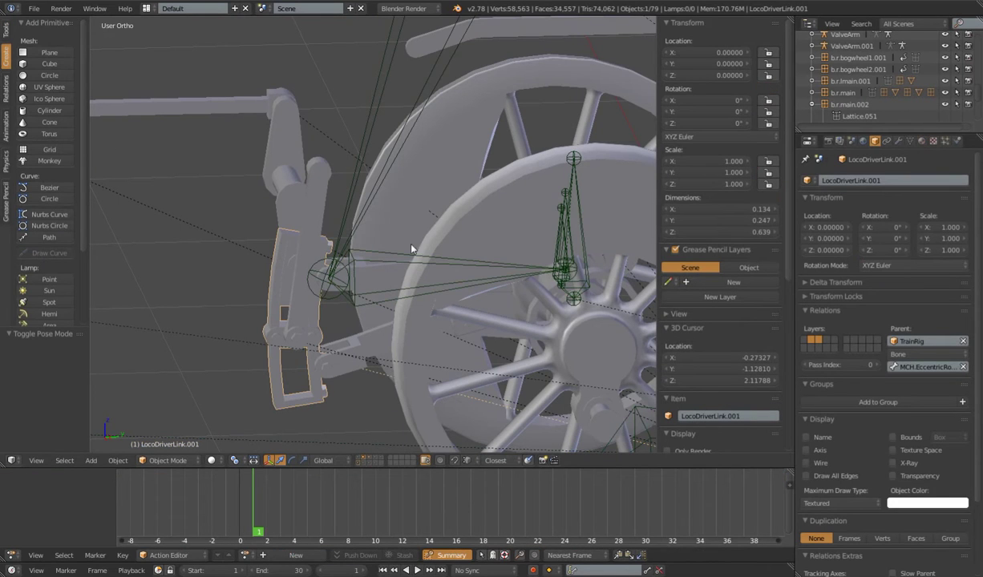
middle_drag(412, 249, 384, 231)
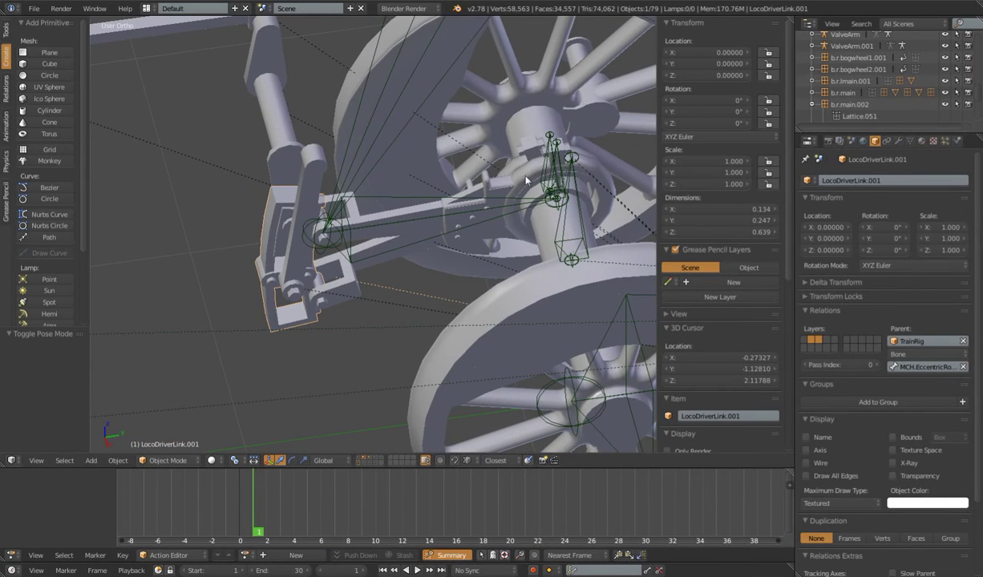
middle_drag(525, 180, 433, 235)
Select MCH.EccentricRod1.002 and its IK target bone MCH.EccentricRod1.Targ.001, examining the target closely at the axle.
right_click(372, 264)
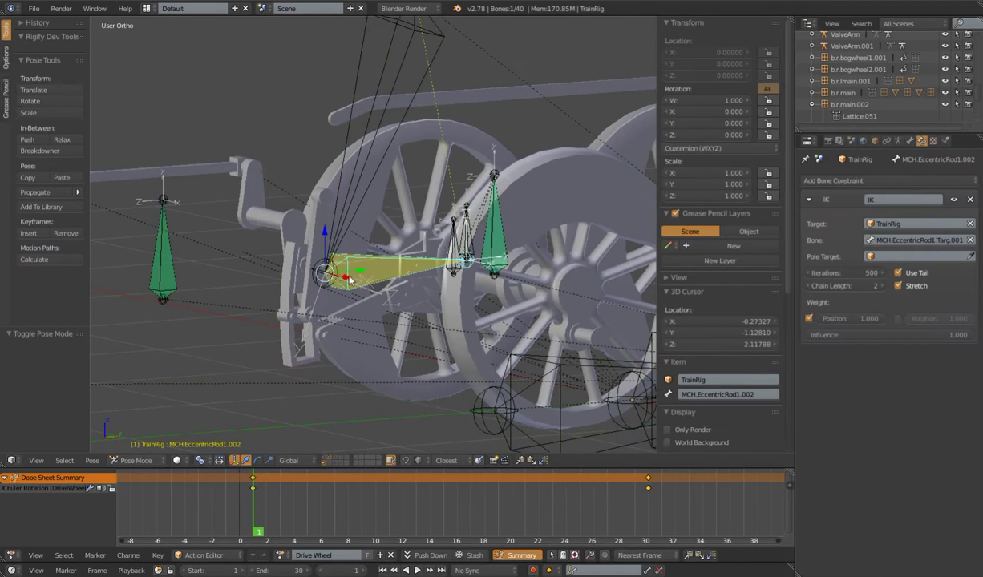
middle_drag(337, 270, 311, 267)
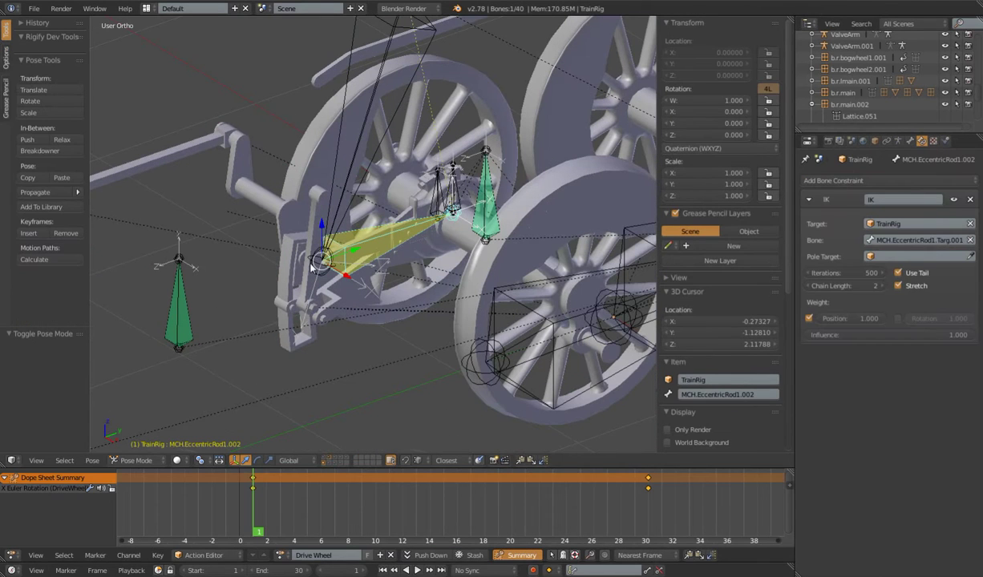
right_click(458, 168)
scroll(446, 253, down, 2)
scroll(413, 248, up, 3)
middle_drag(446, 253, 343, 288)
scroll(377, 276, up, 4)
mouse_move(405, 265)
shift+middle_down()
mouse_move(377, 285)
mouse_move(402, 262)
shift+middle_up()
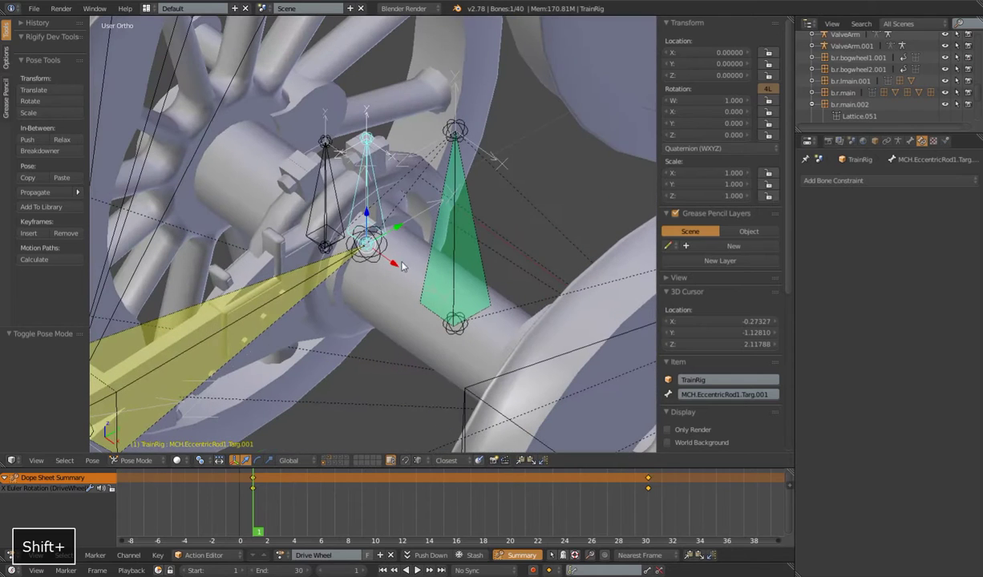
Try moving the LocoDriverEccentric1.003 mesh on the drive axle.
right_click(419, 199)
key(g)
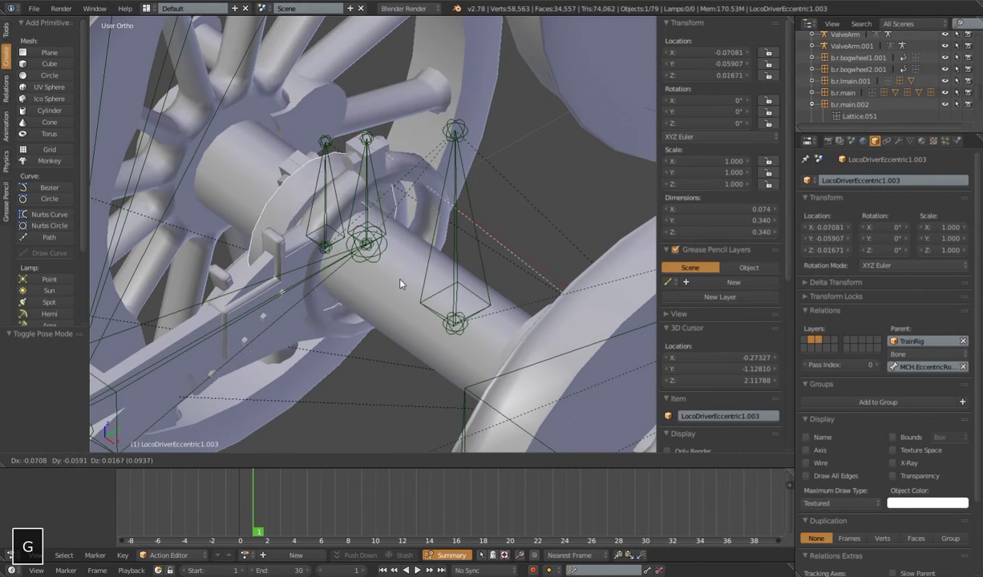
right_click(415, 235)
Select the MCH.EccentricRod1.Targ.001 bone again and try moving the LocoDriverEccentricRod1.002 mesh.
right_click(369, 175)
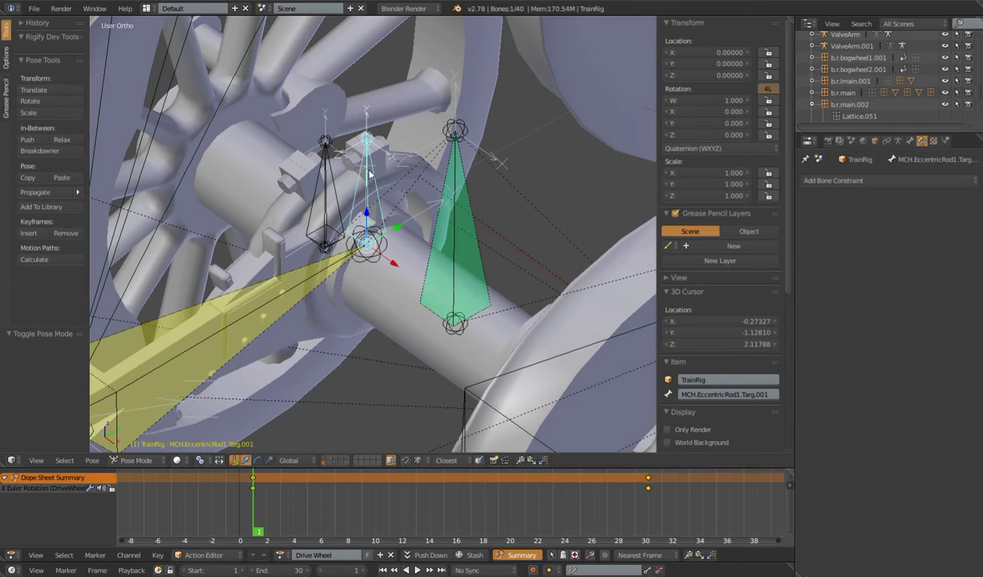
right_click(402, 156)
scroll(382, 257, down, 4)
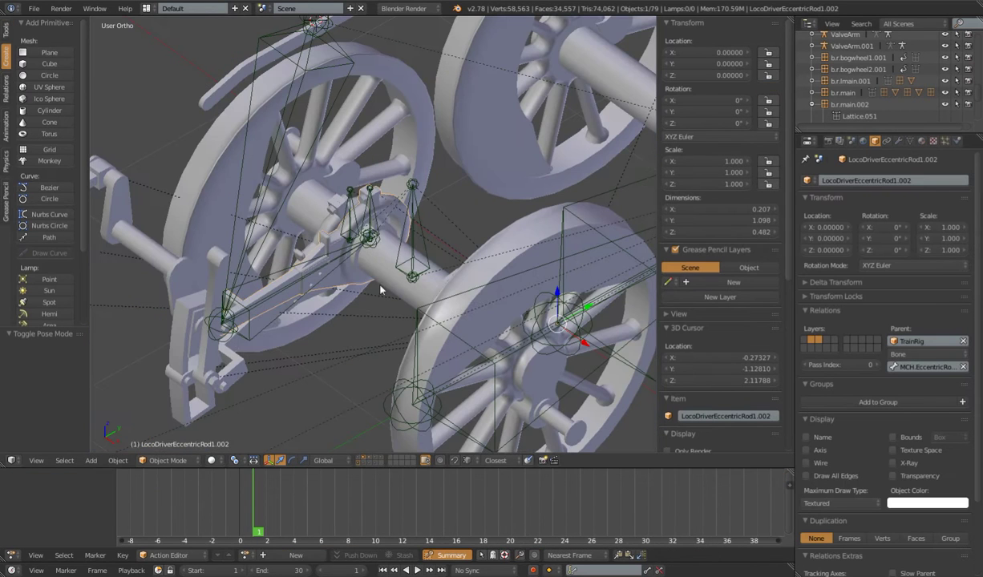
key(g)
right_click(361, 306)
Select MCH.EccentricRod1.002 to check its constraint, and select the MCH.EccentricRod1.001 bone above it.
right_click(291, 261)
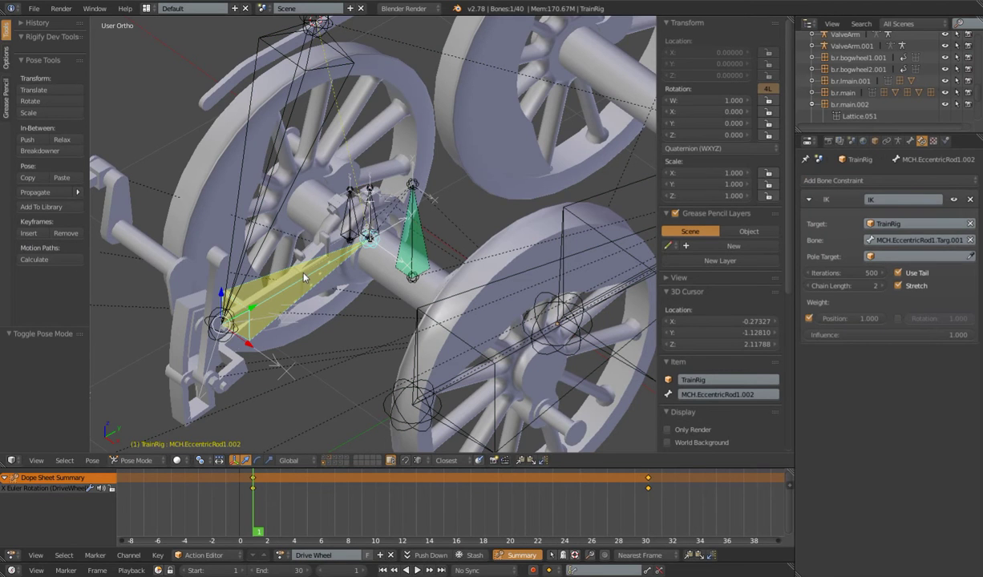
right_click(251, 181)
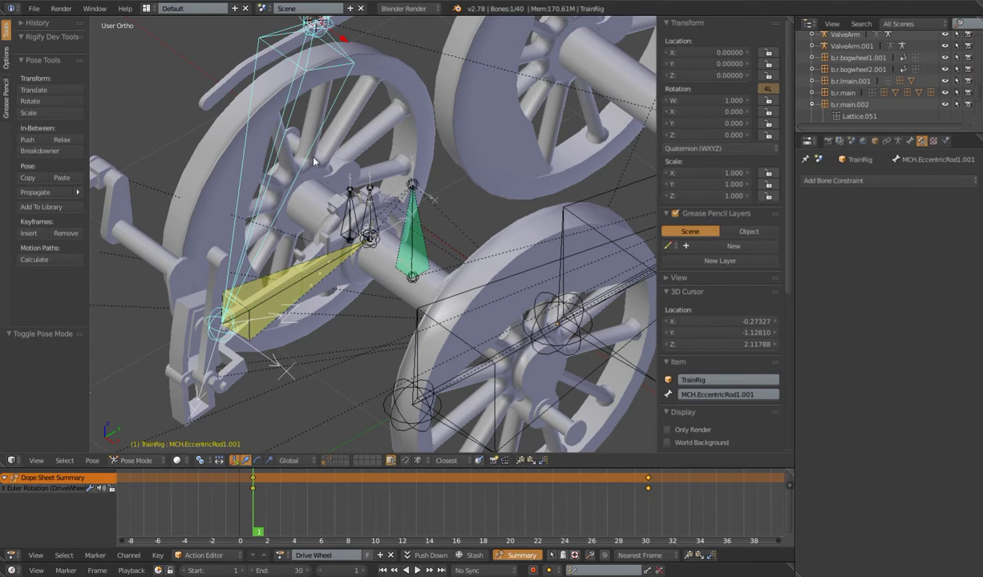
scroll(318, 153, down, 3)
middle_drag(393, 201, 305, 172)
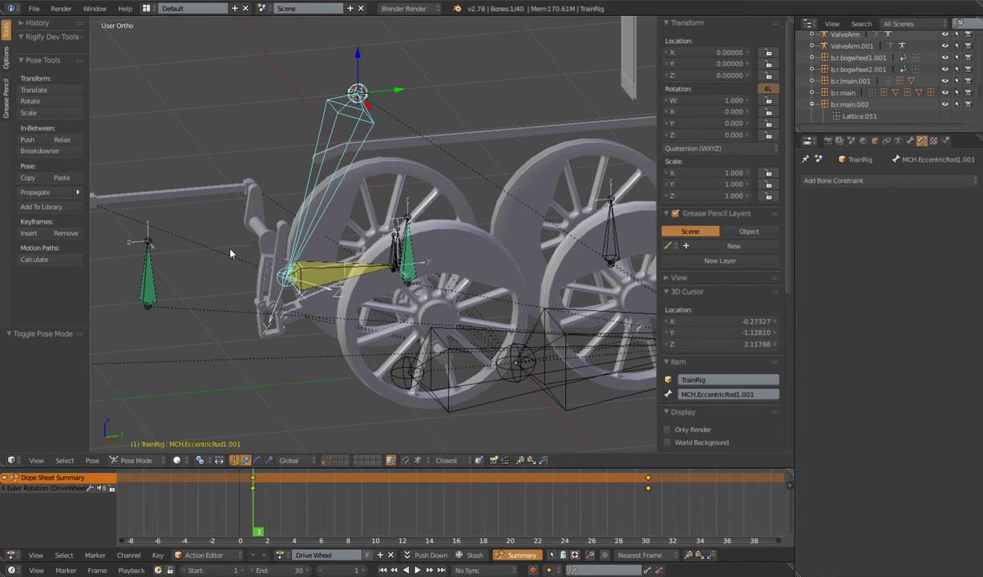
Play the animation and examine the eccentric rod and link motion from the side and front.
scroll(304, 292, down, 2)
middle_drag(304, 292, 291, 284)
shift+middle_drag(309, 281, 348, 236)
scroll(374, 219, up, 4)
key(alt+a)
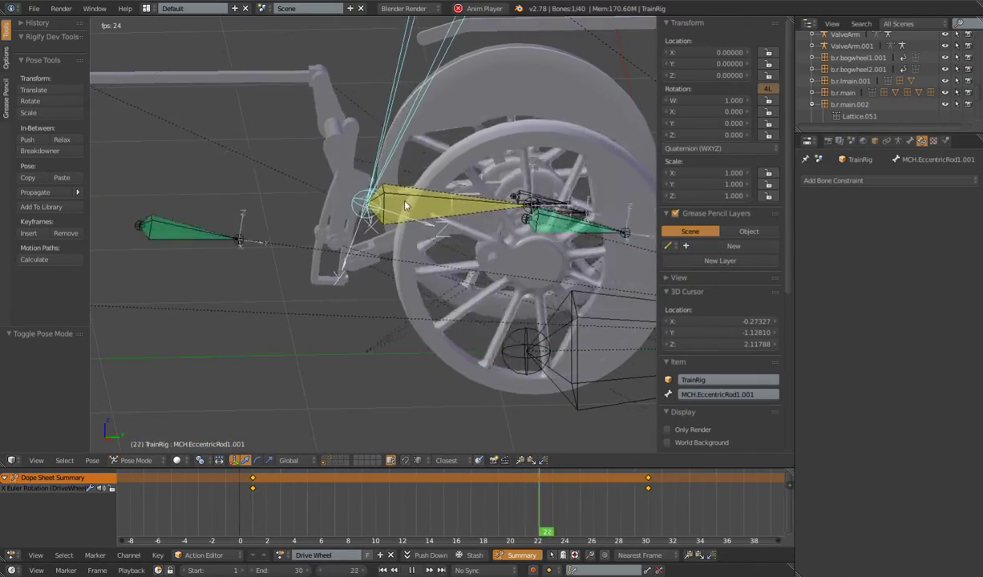
middle_drag(319, 181, 375, 295)
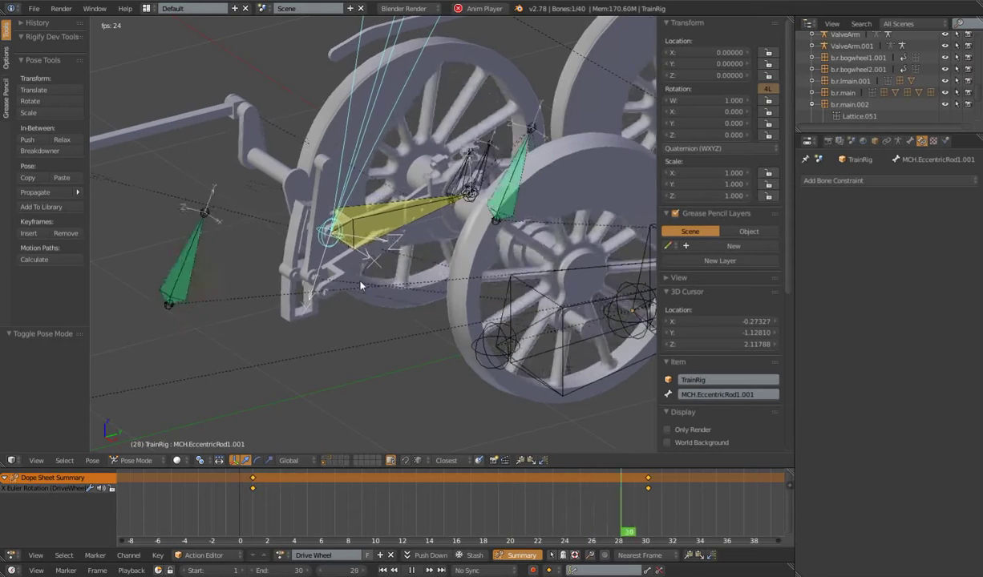
Stop the playback and reveal the hidden bones of TrainRig around the eccentric rods.
key(alt+a)
right_click(355, 218)
key(alt+h)
shift+middle_drag(377, 263, 368, 219)
middle_drag(367, 218, 389, 256)
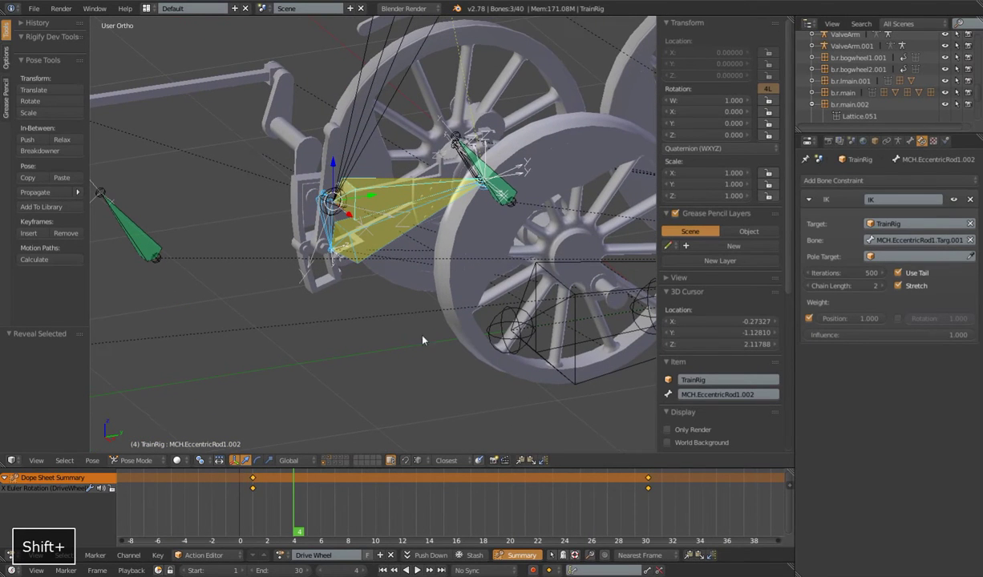
Return to frame 1 and select the MCH.EccentricRod2.002 bone beside the link.
click(384, 570)
scroll(442, 343, up, 3)
mouse_move(396, 322)
shift+middle_down()
mouse_move(442, 343)
mouse_move(409, 322)
mouse_move(414, 314)
shift+middle_up()
right_click(434, 289)
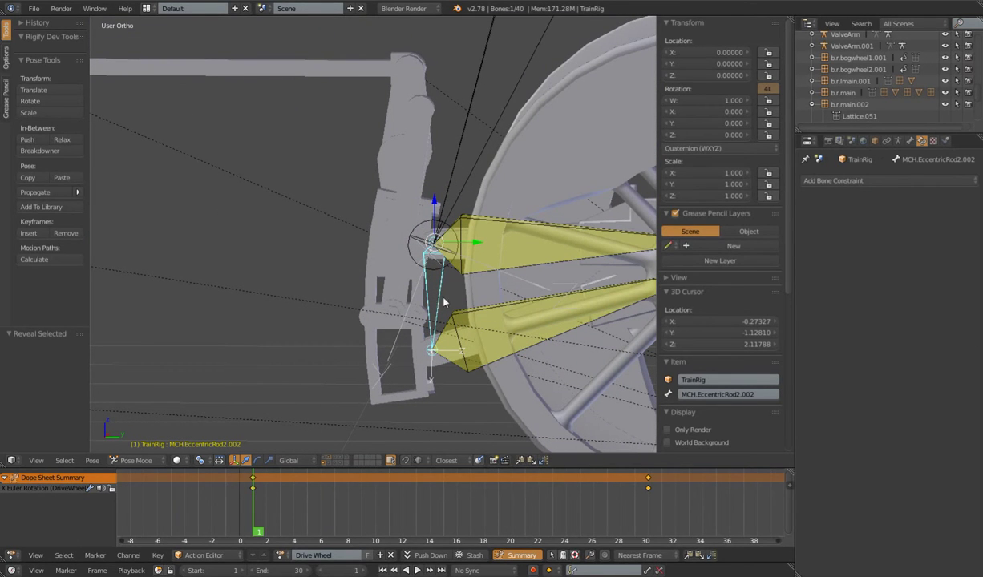
middle_drag(443, 302, 394, 297)
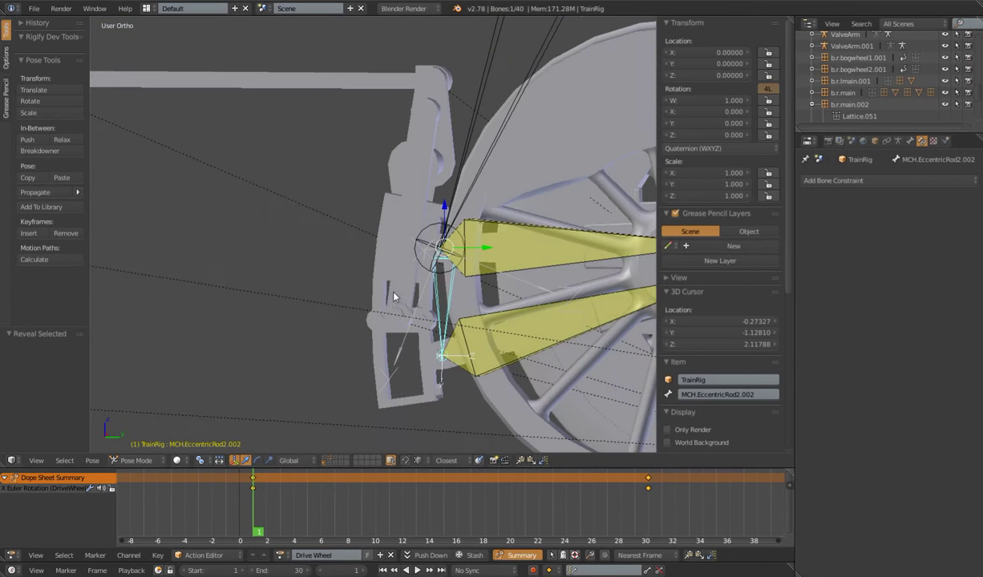
Compare the LocoDriverEccentricRod1.003 and LocoDriverLink.001 meshes with the MCH.EccentricRod2.003 and MCH.EccentricRod2.002 bones.
right_click(443, 368)
middle_drag(437, 325, 368, 228)
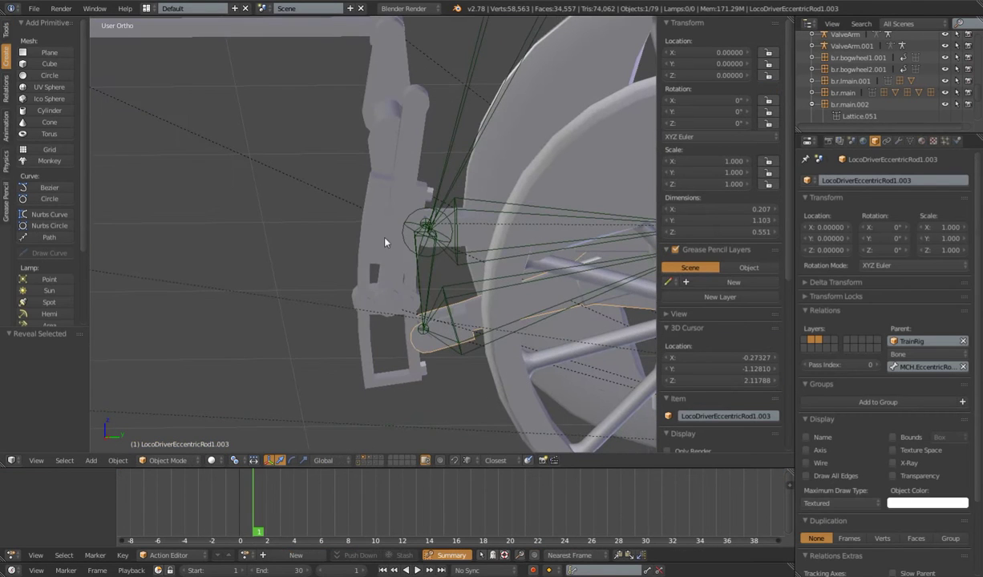
right_click(369, 228)
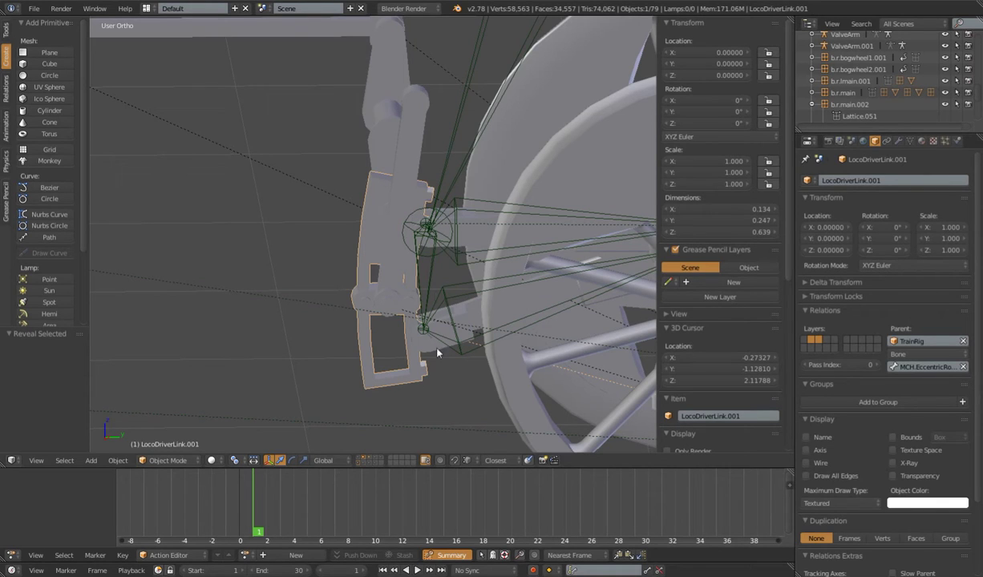
right_click(457, 300)
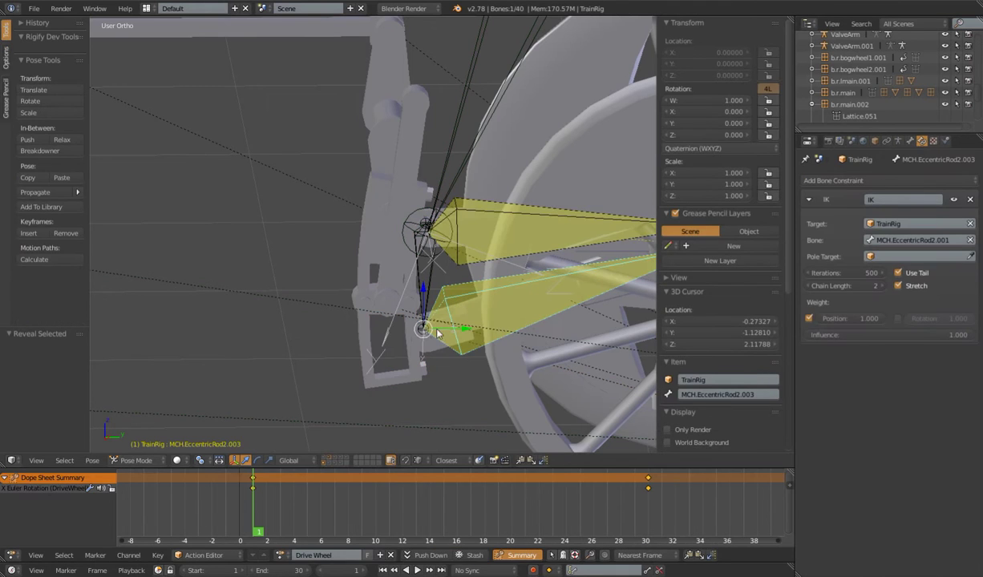
right_click(437, 357)
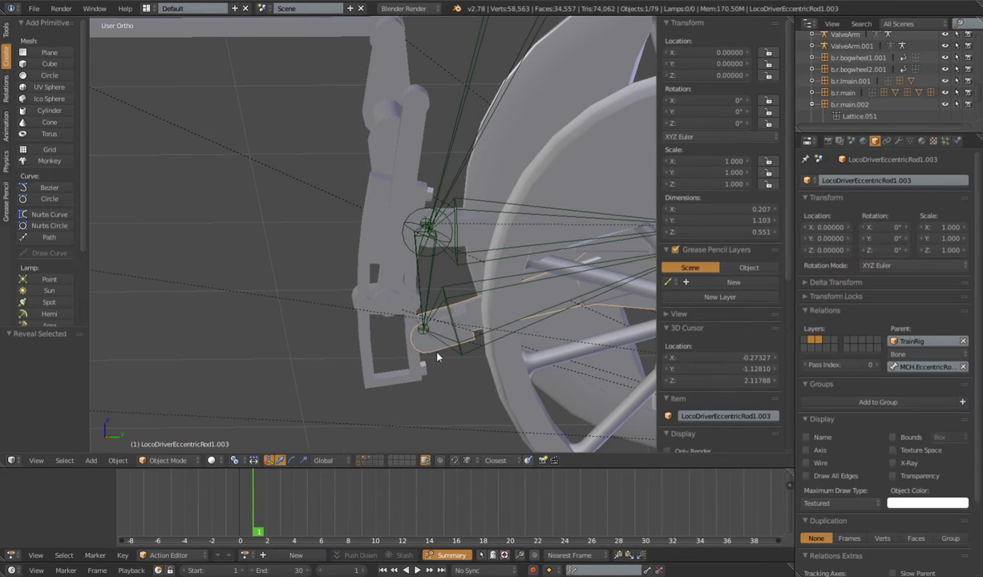
right_click(420, 225)
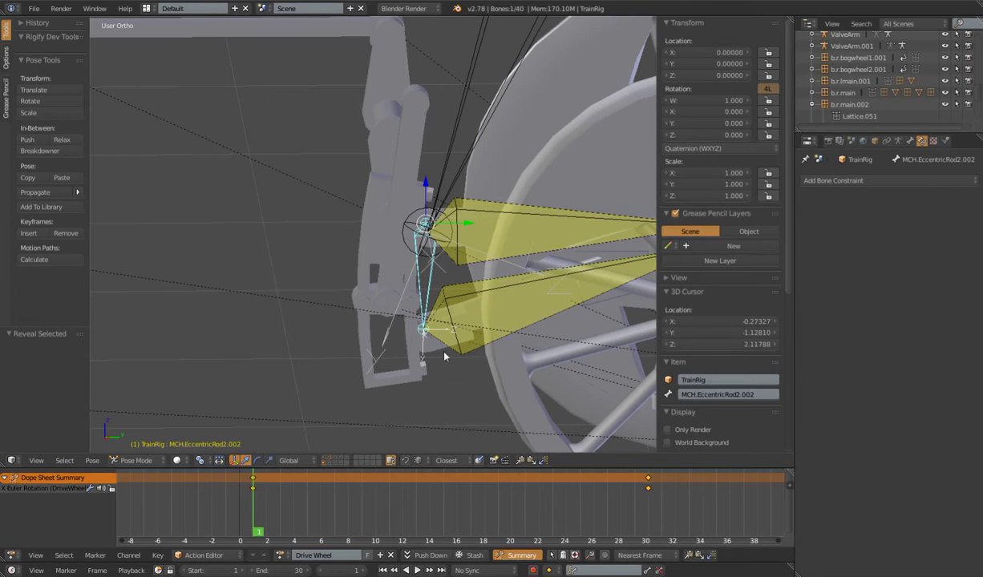
Check the IK constraint of MCH.EccentricRod2.003 and select its target bone MCH.EccentricRod2.001 at the drive axle.
middle_drag(444, 356, 428, 287)
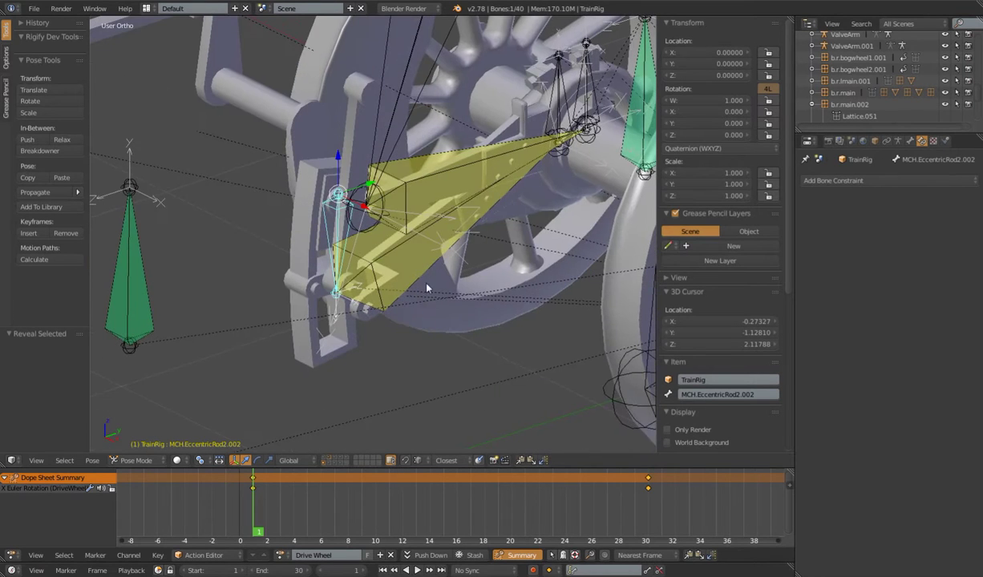
right_click(372, 268)
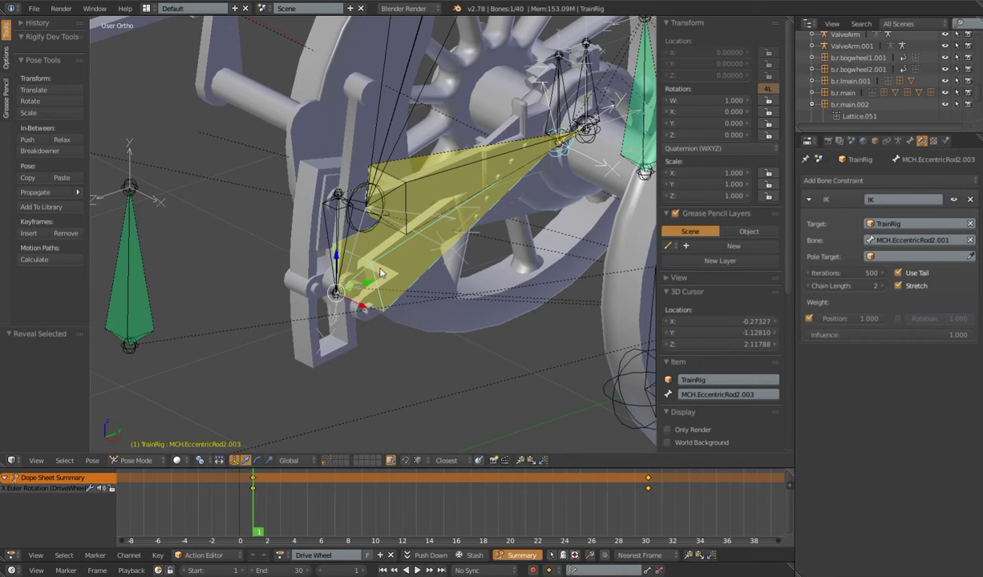
shift+middle_drag(549, 146, 432, 196)
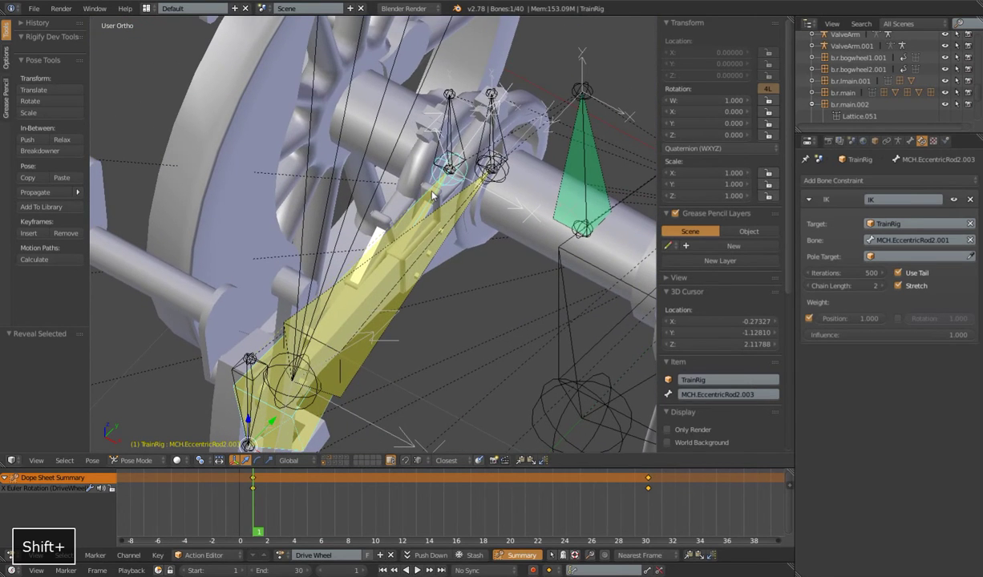
right_click(450, 135)
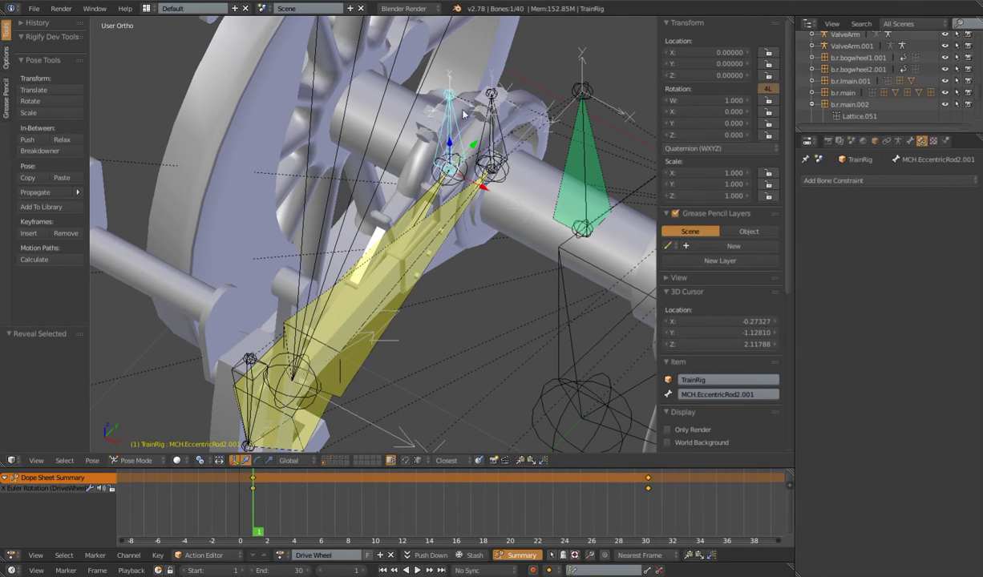
scroll(463, 115, down, 5)
middle_drag(484, 270, 435, 228)
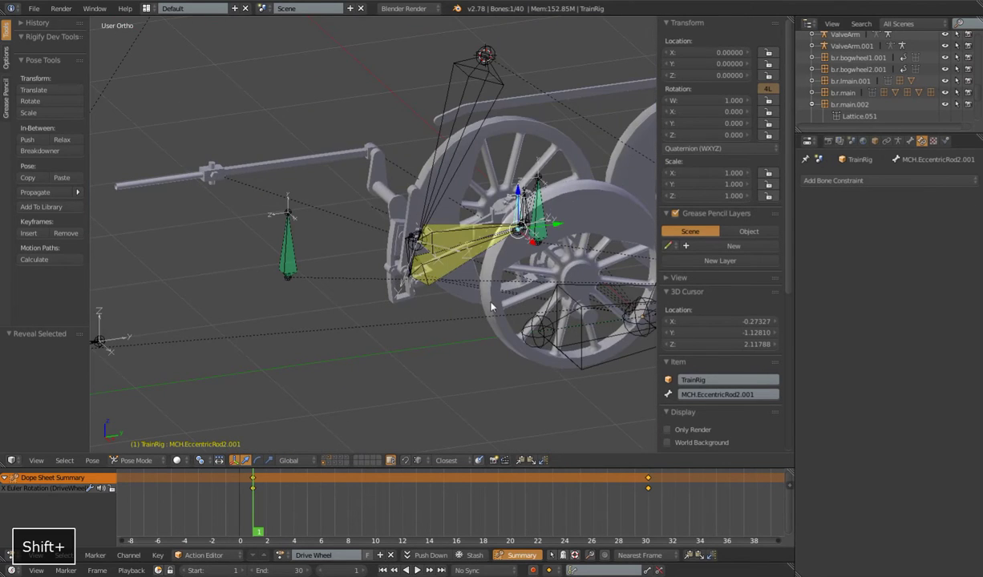
Check the constraint of MCH.EccentricRod2.003 again and select the MCH.EccentricRod2.002 bone connected to it.
middle_drag(492, 307, 428, 258)
right_click(410, 244)
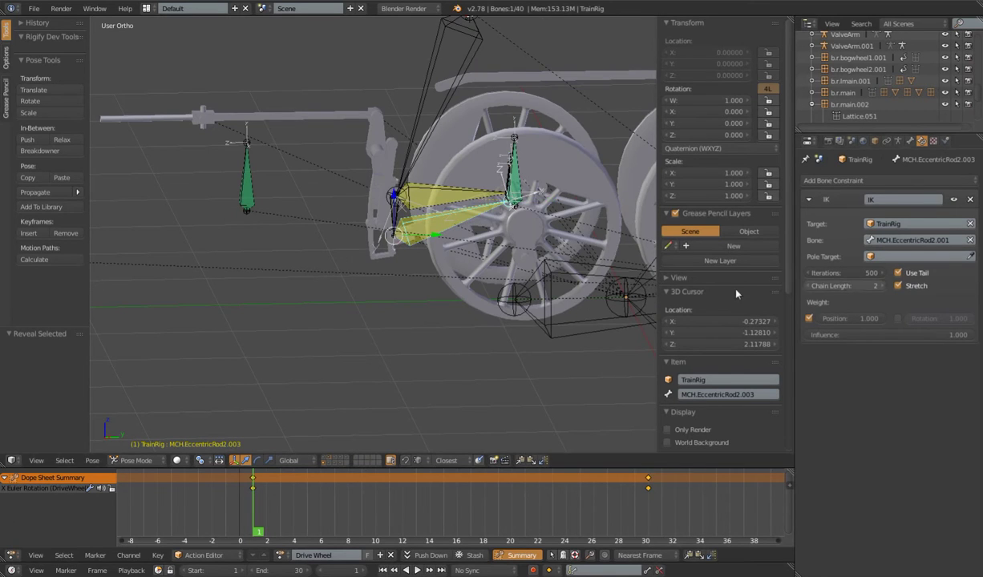
scroll(441, 282, up, 6)
right_click(418, 271)
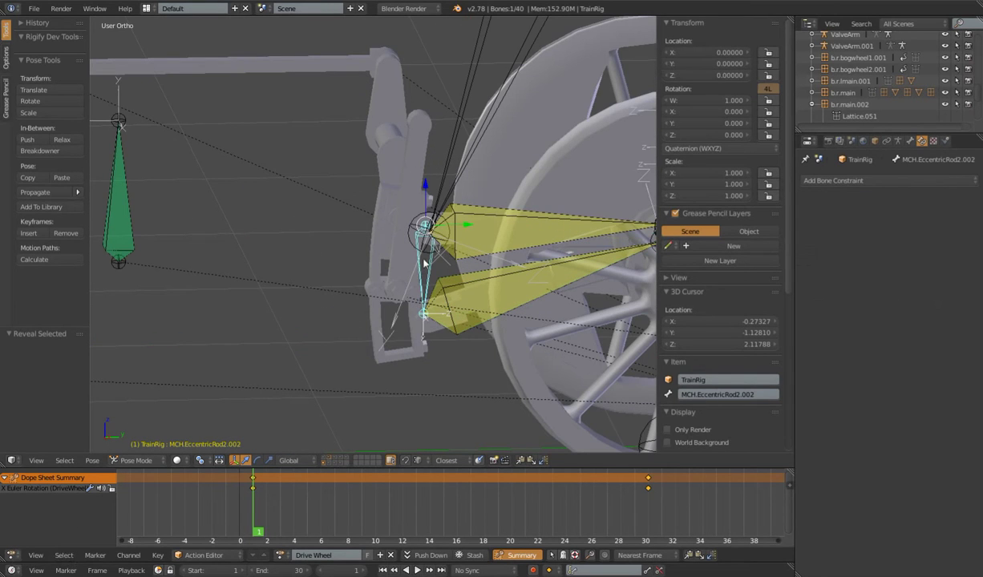
middle_drag(469, 306, 431, 274)
Play the animation, examine how MCH.EccentricRod1.002 and MCH.EccentricRod2.002 move together, and stop the playback.
key(alt+a)
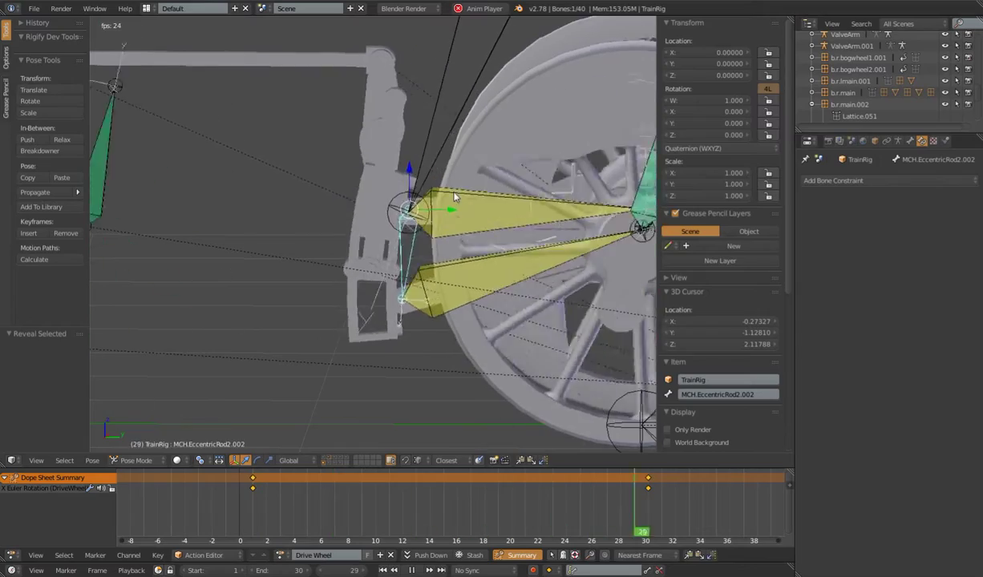
right_click(471, 214)
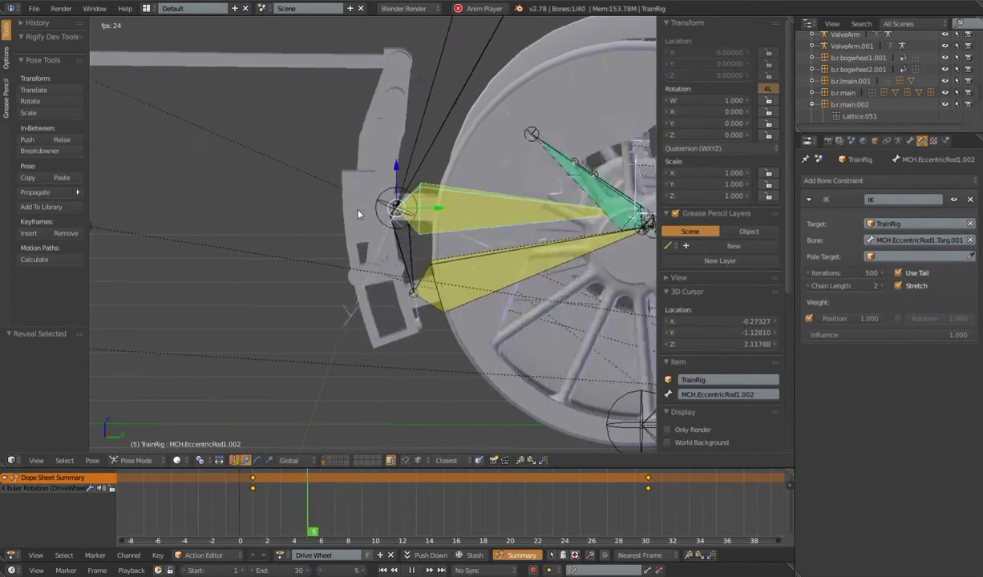
right_click(419, 280)
middle_drag(397, 284, 348, 265)
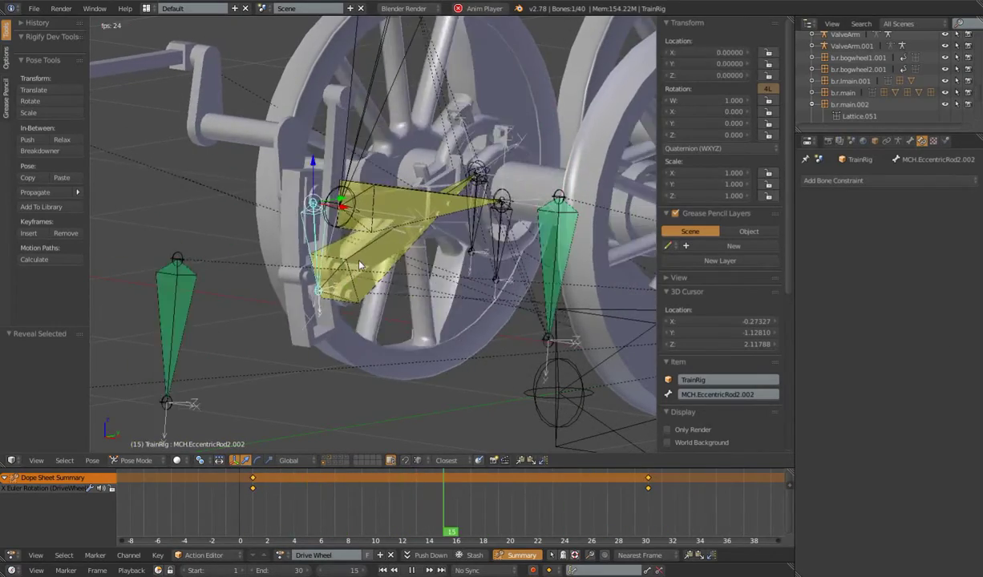
middle_drag(447, 148, 385, 335)
scroll(386, 331, up, 2)
key(alt+a)
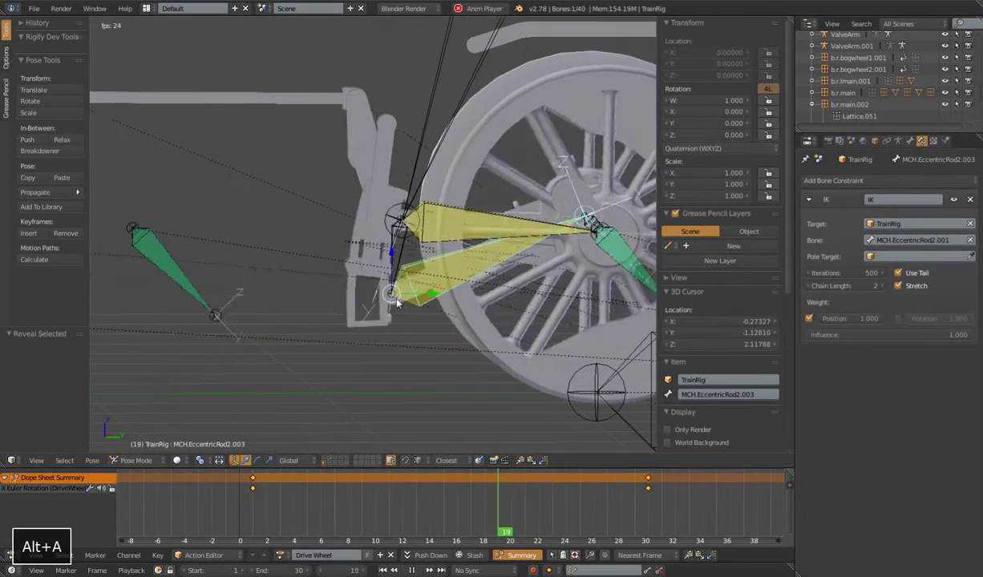
Select MCH.EccentricRod2.002 and the LocoDriverLink.001 mesh to check which bone the link is parented to.
right_click(400, 258)
scroll(357, 274, up, 2)
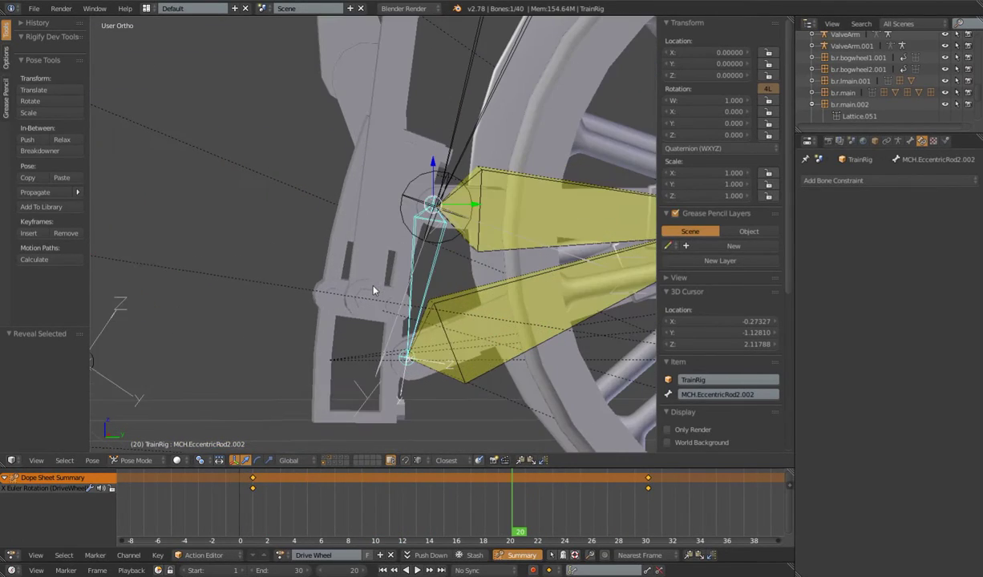
key(ctrl+Tab)
right_click(379, 219)
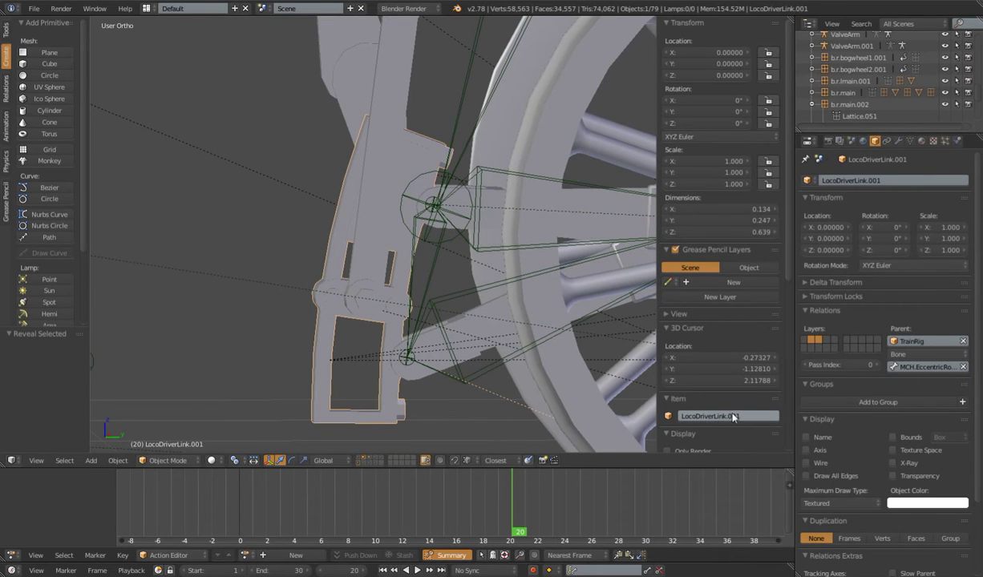
Play the animation and examine the motion of the LocoDriverLink.001 mesh up close and with the whole wheel assembly.
scroll(358, 271, down, 5)
middle_drag(357, 270, 403, 307)
scroll(402, 307, up, 3)
key(alt+a)
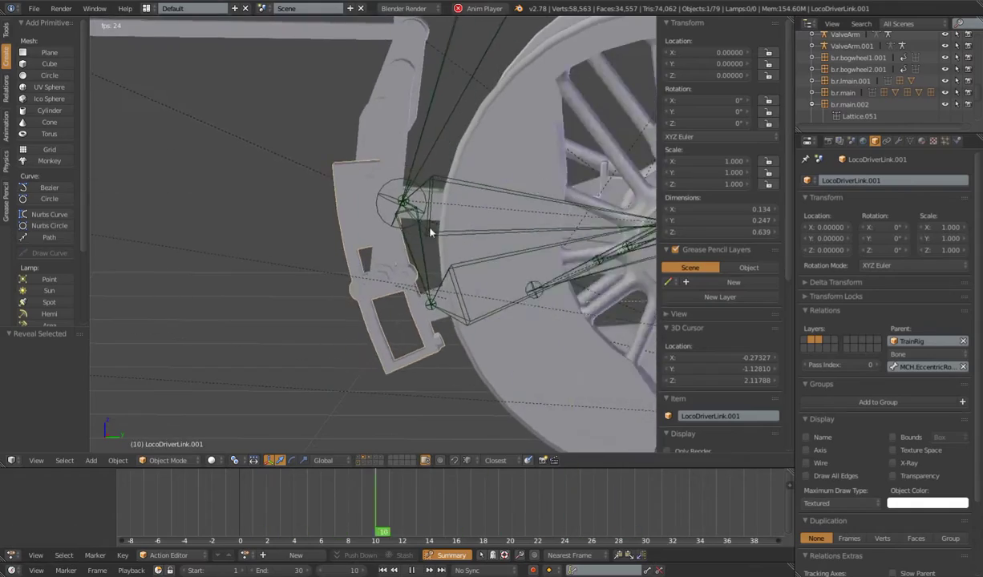
scroll(412, 260, down, 2)
mouse_move(411, 259)
middle_down()
mouse_move(444, 292)
mouse_move(408, 270)
middle_up()
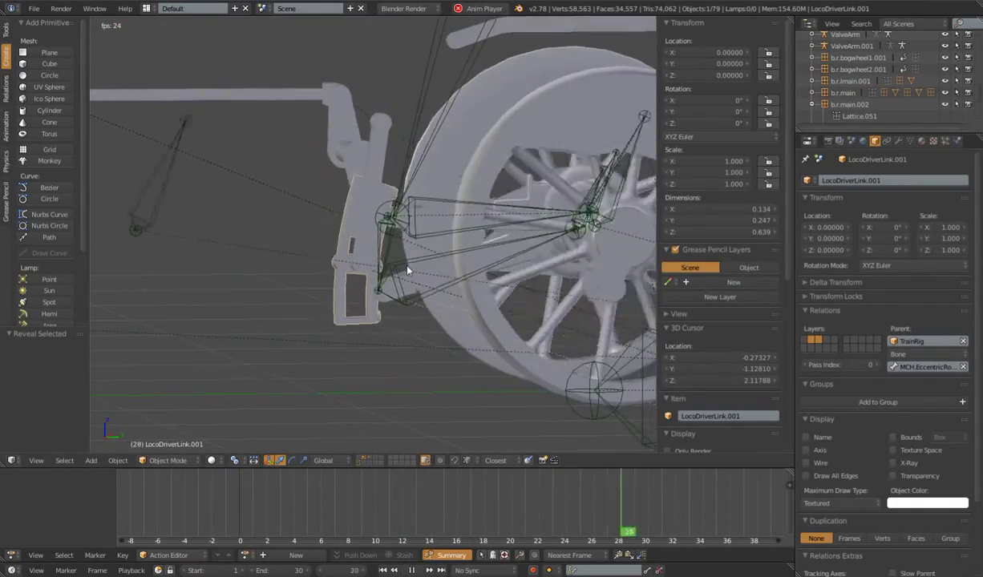
scroll(408, 275, down, 2)
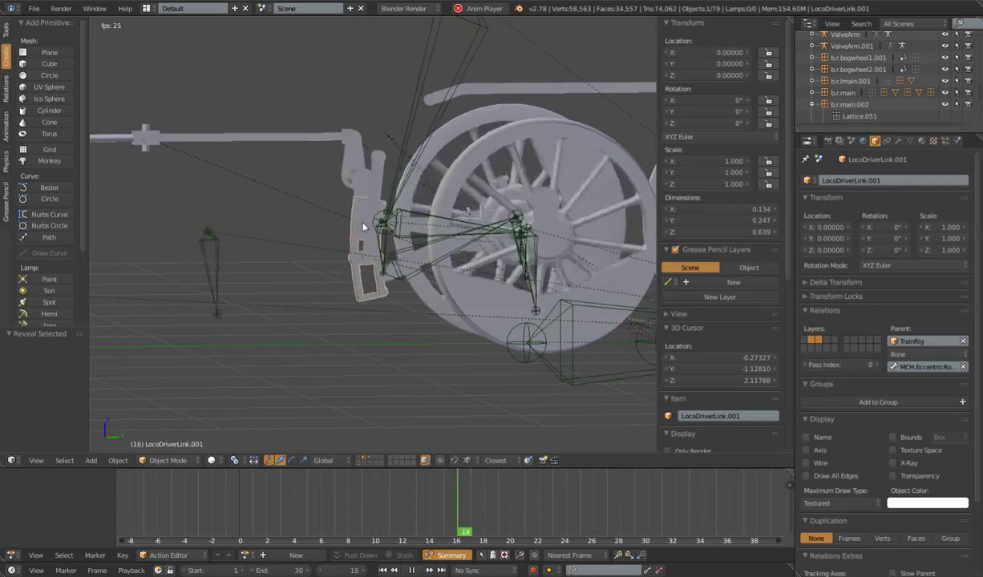
Compare the MCH.EccentricRod2.002 bone with the LocoDriverLink.001 mesh from the opposite side during playback.
scroll(401, 241, up, 3)
right_click(409, 252)
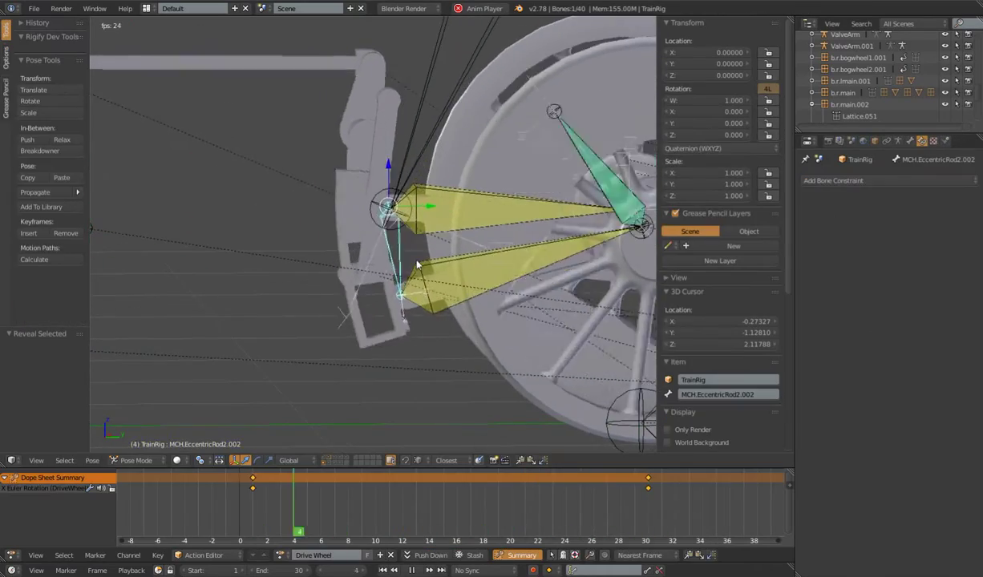
key(ctrl+KP_3)
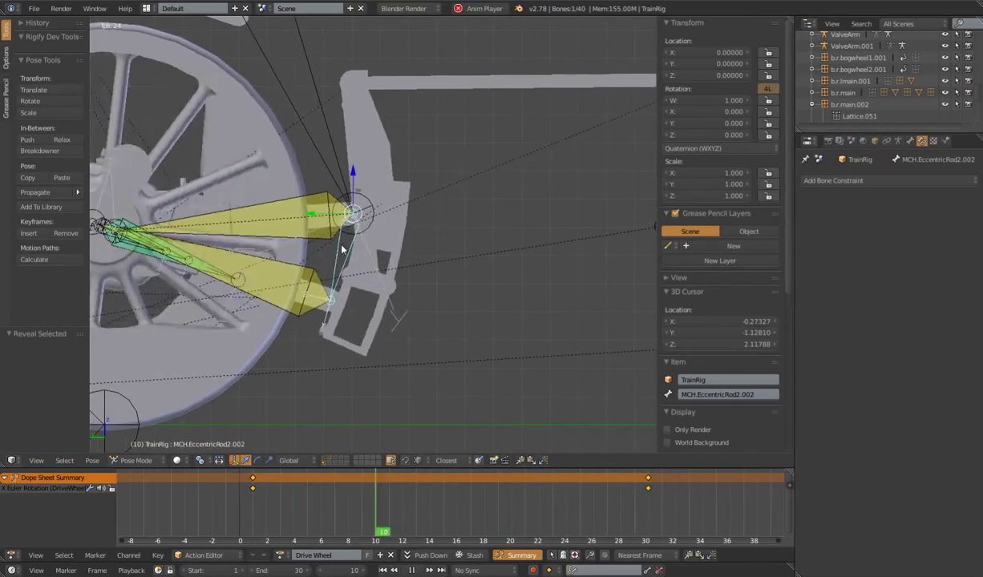
right_click(393, 265)
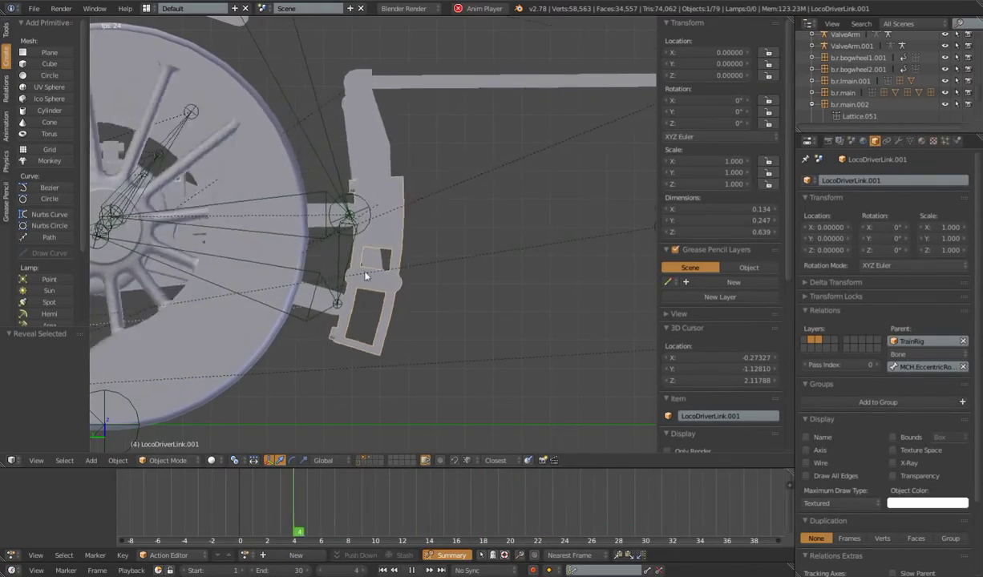
Select the LocoDriverRocker.001 mesh above the link, examine its motion with the drive rod, and stop the playback.
right_click(389, 133)
scroll(406, 212, down, 8)
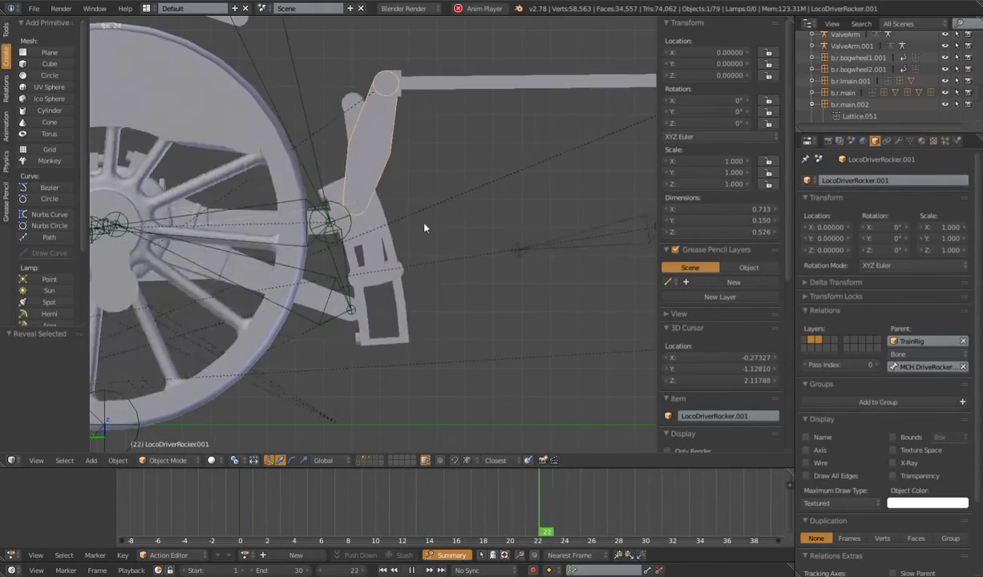
middle_drag(492, 259, 340, 285)
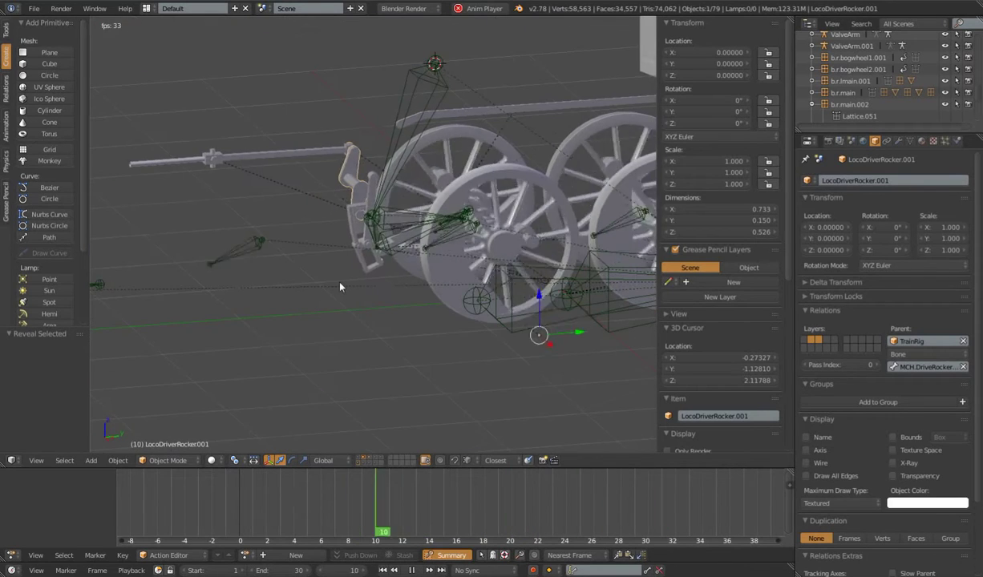
key(alt+a)
shift+middle_drag(402, 309, 401, 318)
scroll(405, 300, up, 1)
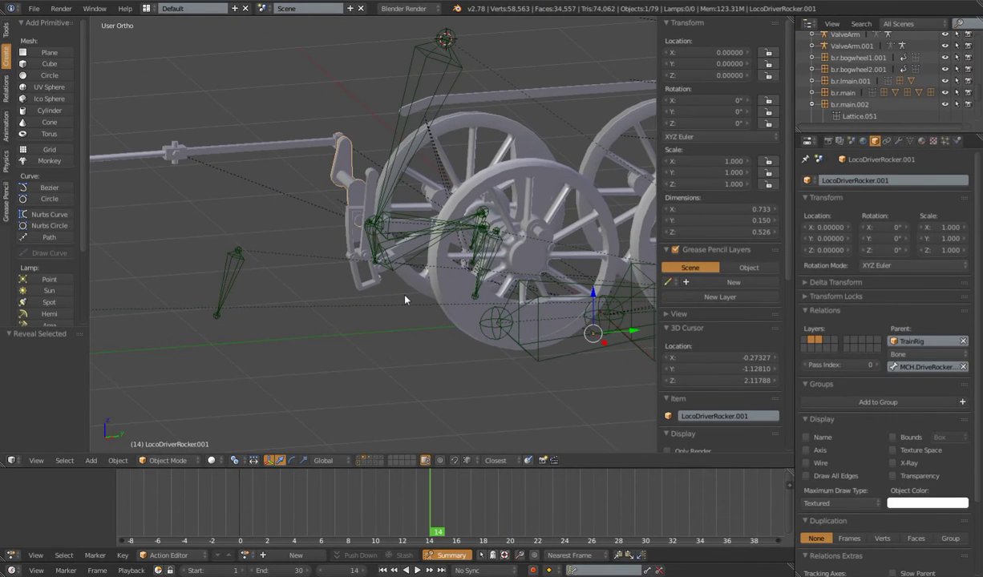
Also show the sixth armature layer of TrainRig and select the MCH.DriveRod.003 bone on the drive rod.
right_click(396, 173)
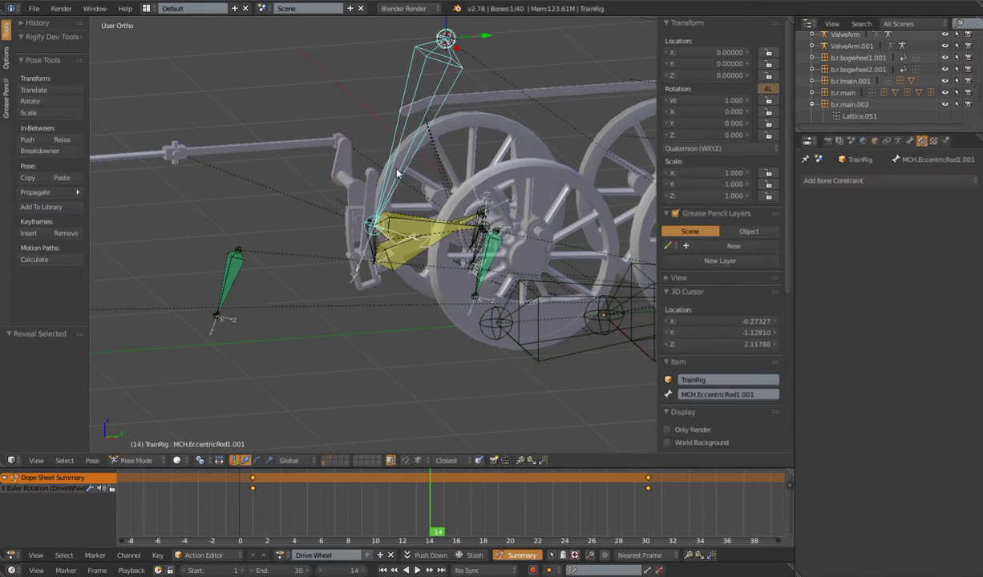
click(898, 141)
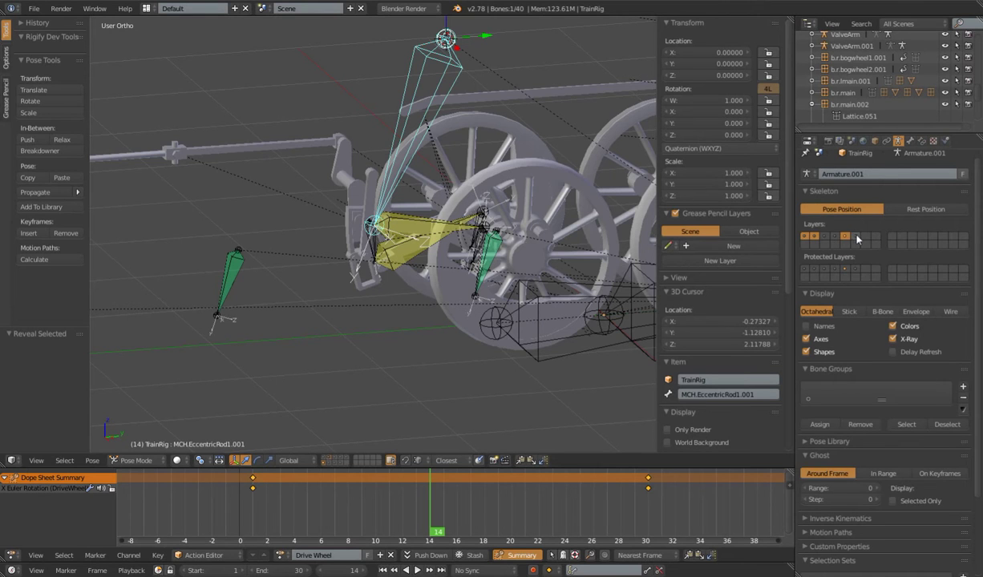
shift+click(855, 236)
shift+middle_drag(418, 269, 447, 277)
right_click(302, 146)
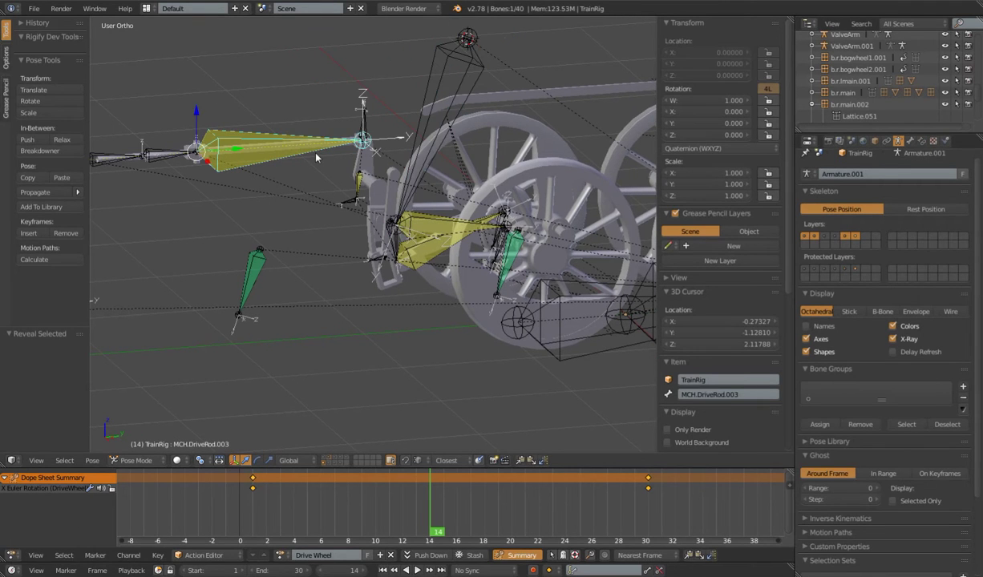
Reveal the hidden bone at the link and select the lower eccentric rod bone MCH.EccentricRod2.003.
key(alt+h)
shift+middle_drag(382, 247, 336, 251)
scroll(353, 243, up, 3)
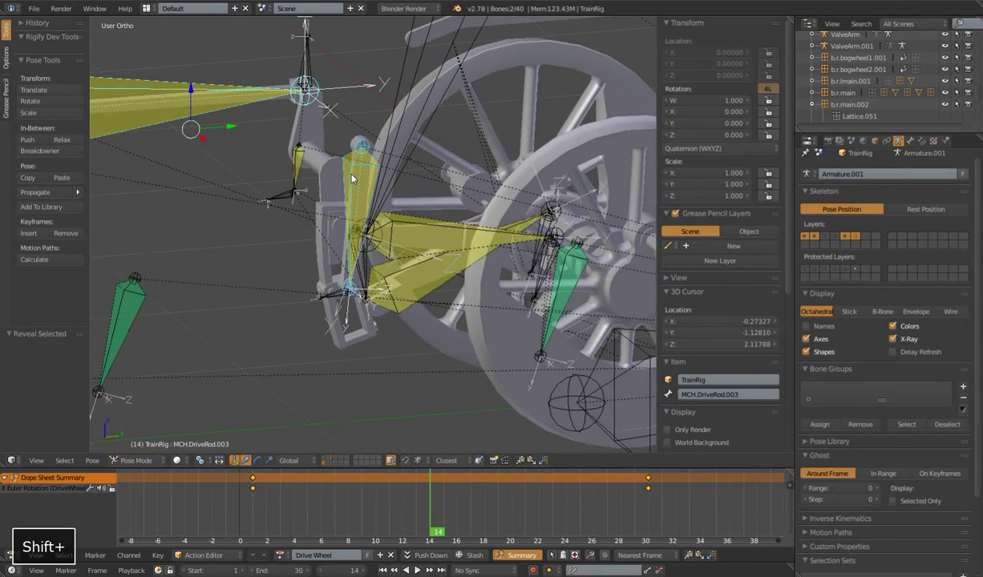
right_click(409, 284)
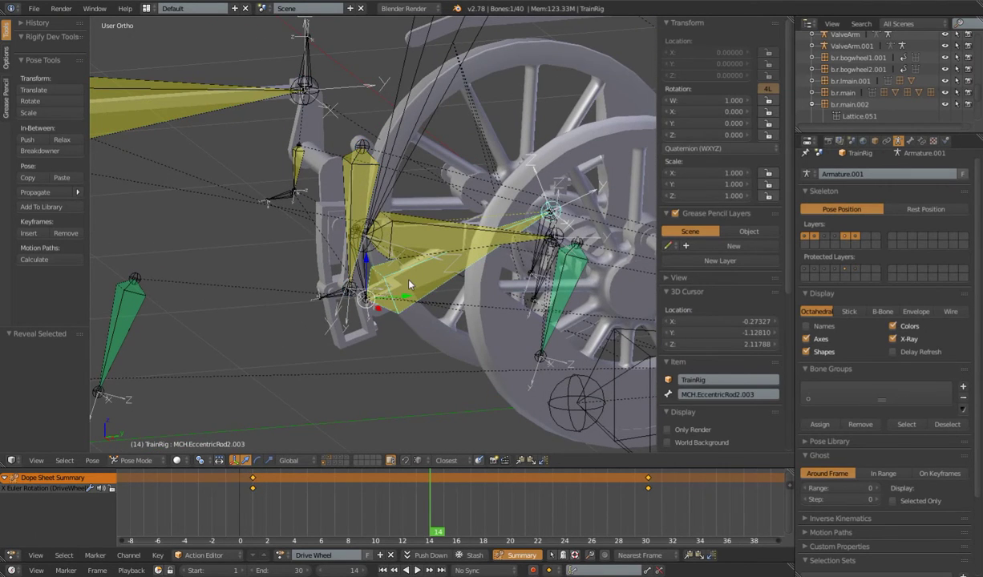
Hide TrainRig's fifth armature layer, then select the LocoLiftLink.002 mesh beside the link and inspect it.
shift+click(849, 237)
middle_drag(499, 279, 406, 330)
scroll(402, 280, up, 2)
scroll(405, 329, up, 2)
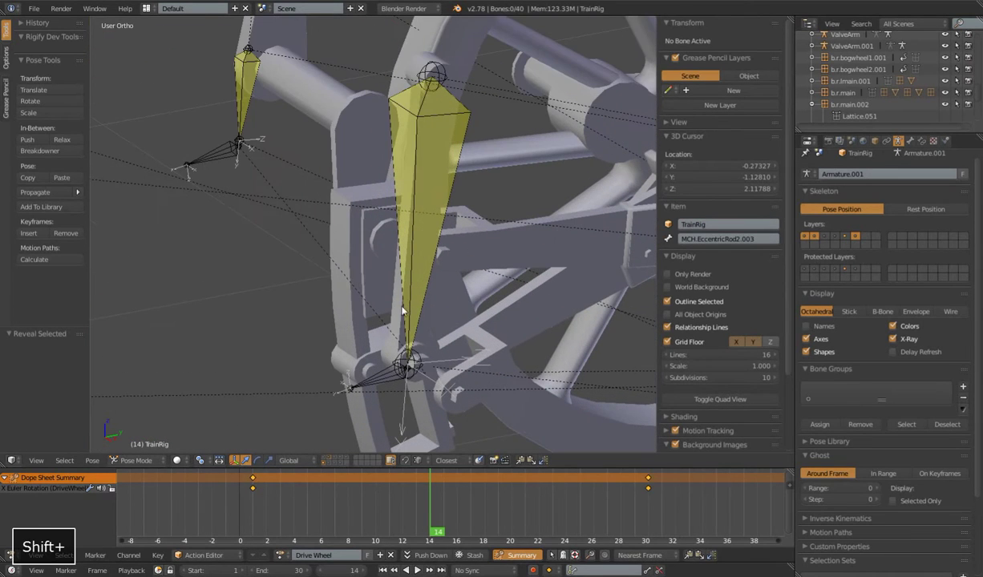
right_click(398, 324)
right_click(374, 308)
scroll(374, 311, down, 4)
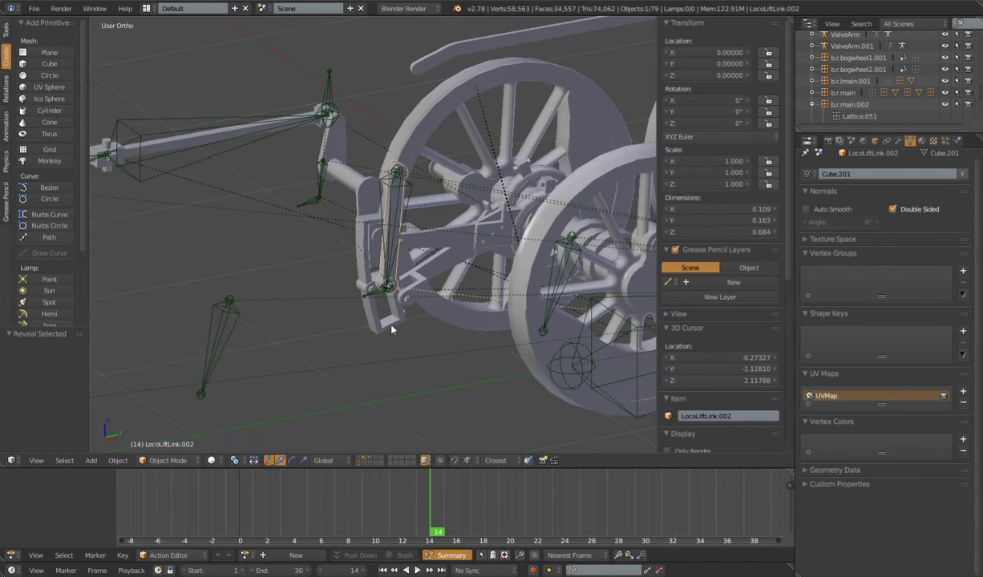
mouse_move(402, 218)
middle_down()
mouse_move(394, 192)
mouse_move(388, 258)
mouse_move(403, 248)
mouse_move(391, 215)
middle_up()
key(Tab)
scroll(388, 258, up, 3)
key(Tab)
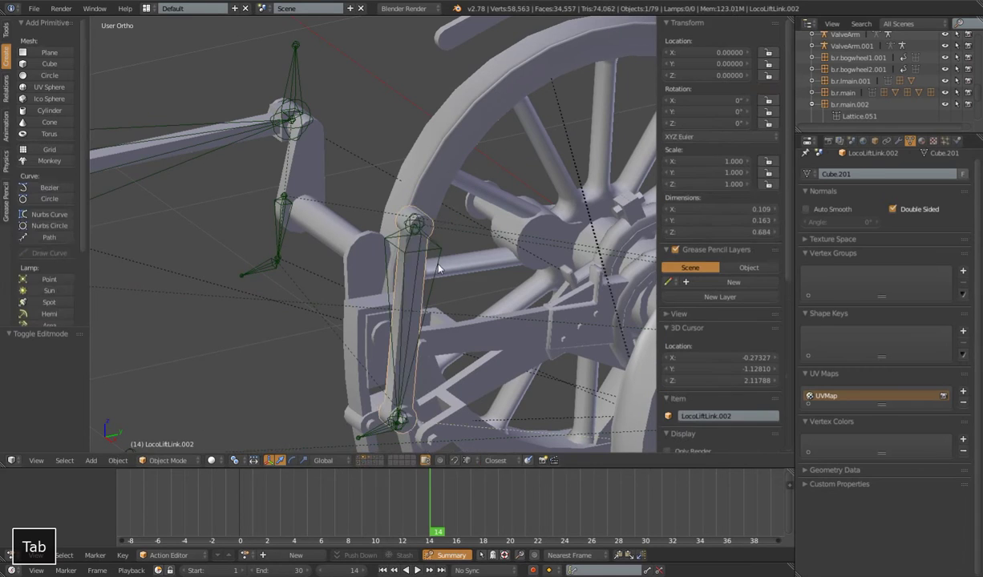
Select the MCH.LiftLink.001 bone, briefly play the animation to examine the lift link, and stop playback.
right_click(413, 212)
scroll(454, 268, down, 5)
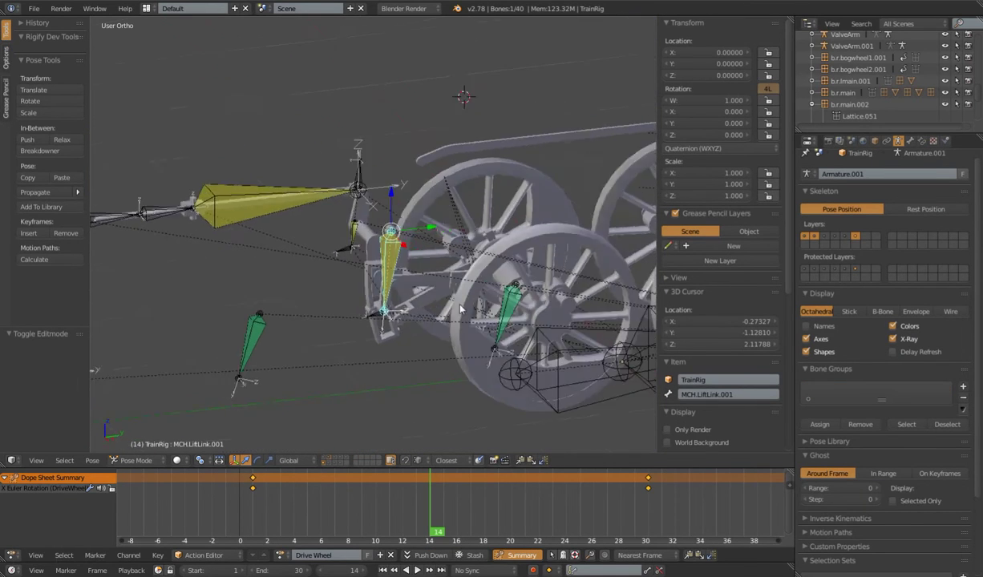
key(alt+a)
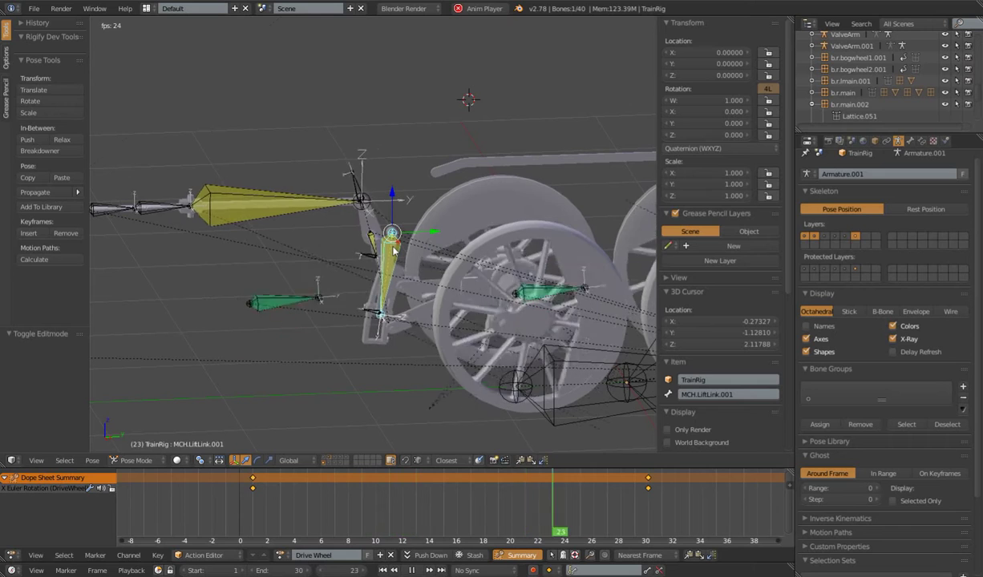
key(alt+a)
middle_drag(397, 257, 407, 245)
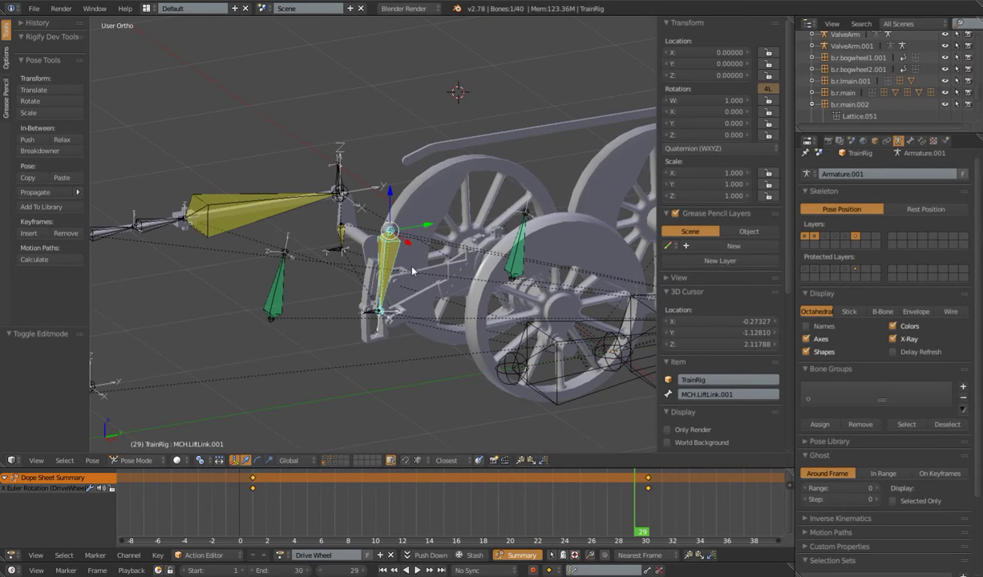
Select the EngineMain bone, try moving it during playback, and stop the animation.
key(ctrl+Tab)
right_click(577, 393)
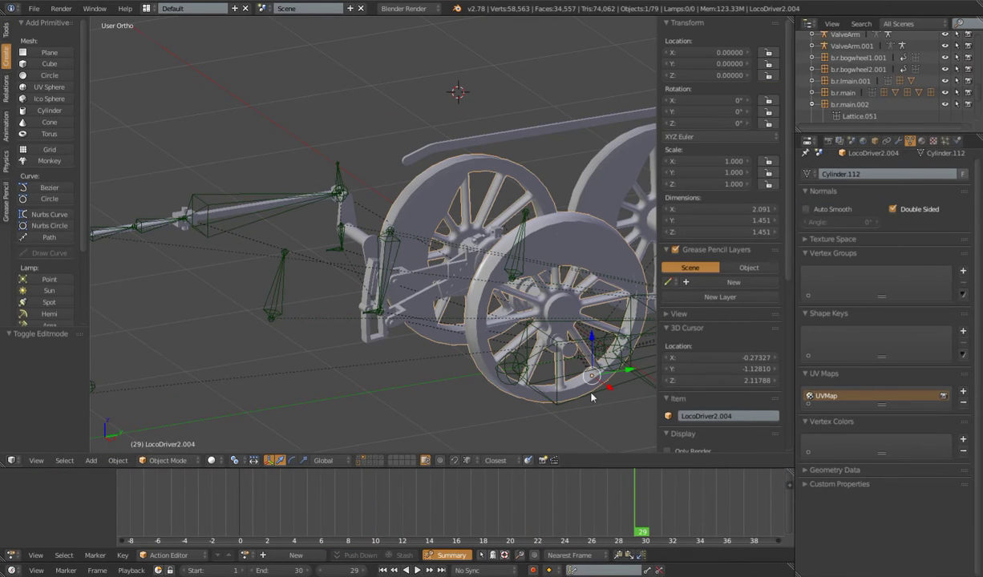
right_click(592, 396)
key(ctrl+Tab)
scroll(483, 330, down, 3)
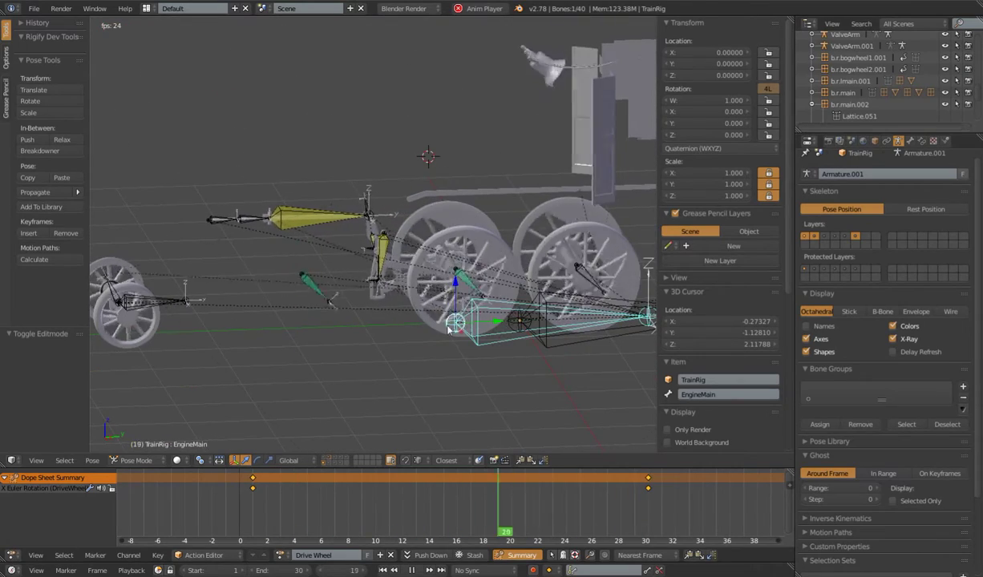
key(g)
right_click(512, 335)
middle_drag(451, 330, 470, 336)
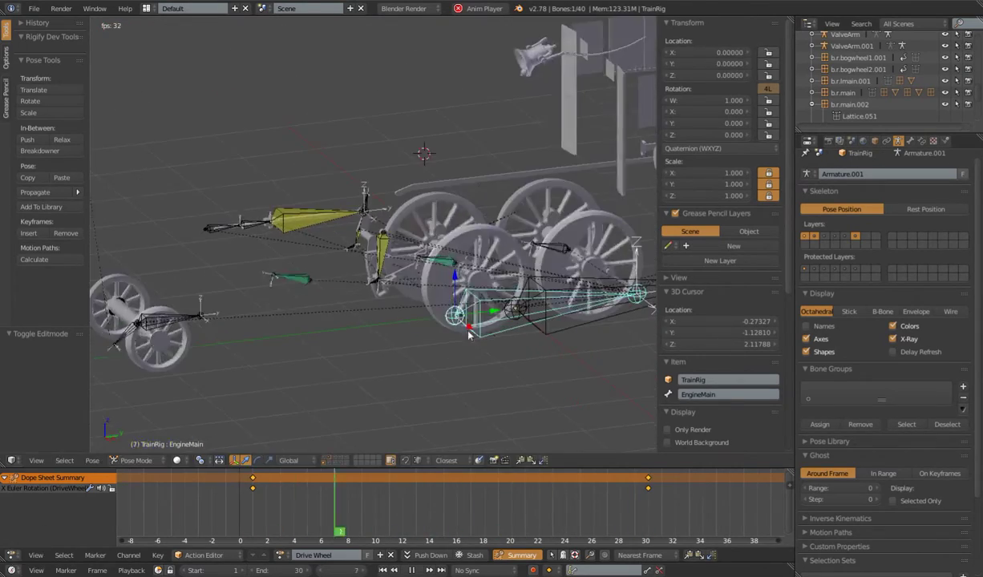
scroll(437, 341, up, 3)
shift+middle_drag(402, 347, 401, 278)
key(alt+a)
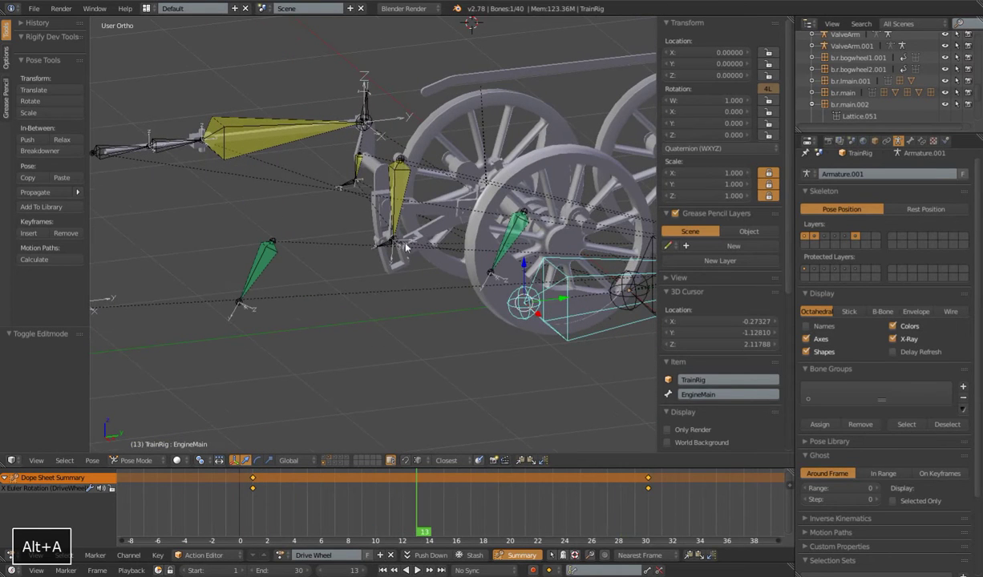
Examine the IK constraint of the MCH.LiftLink.001 bone and check the parent of the LocoLiftLink.002 mesh.
right_click(405, 180)
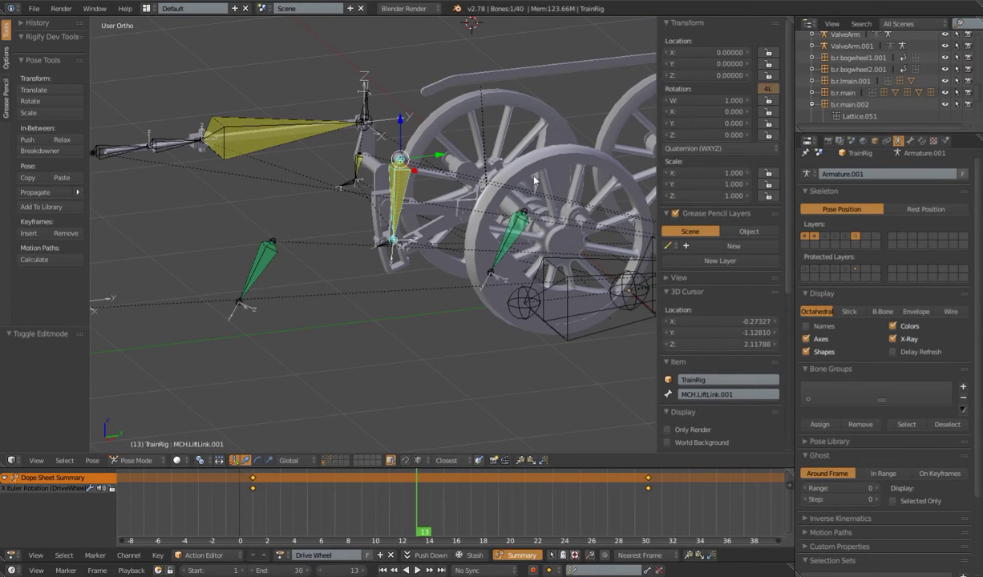
click(922, 141)
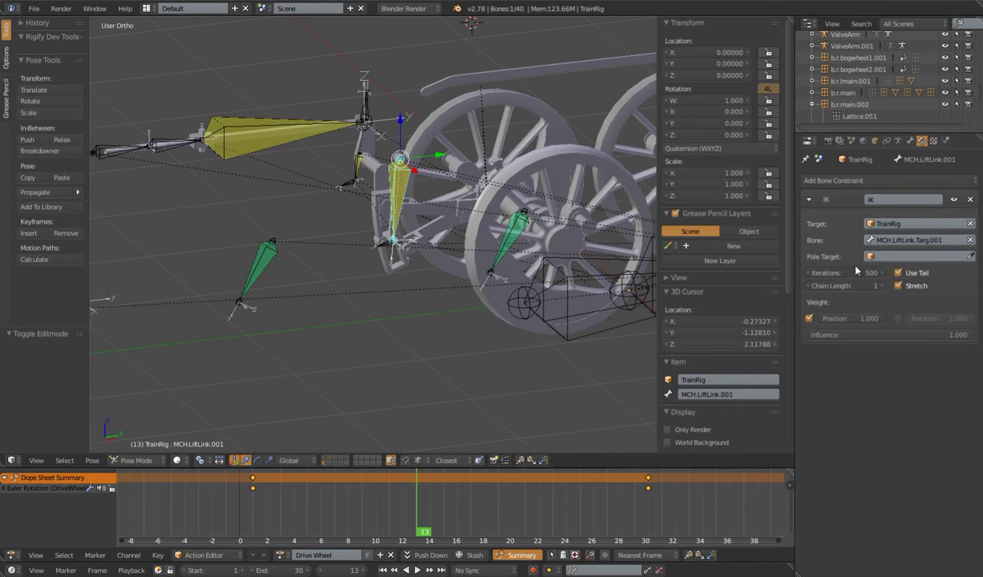
middle_drag(472, 261, 437, 280)
scroll(454, 296, up, 7)
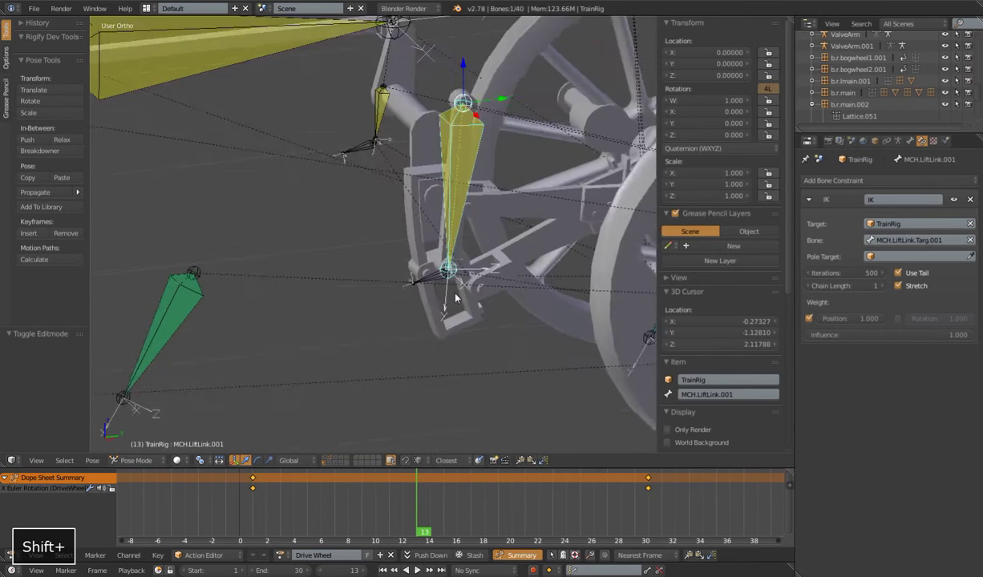
right_click(517, 278)
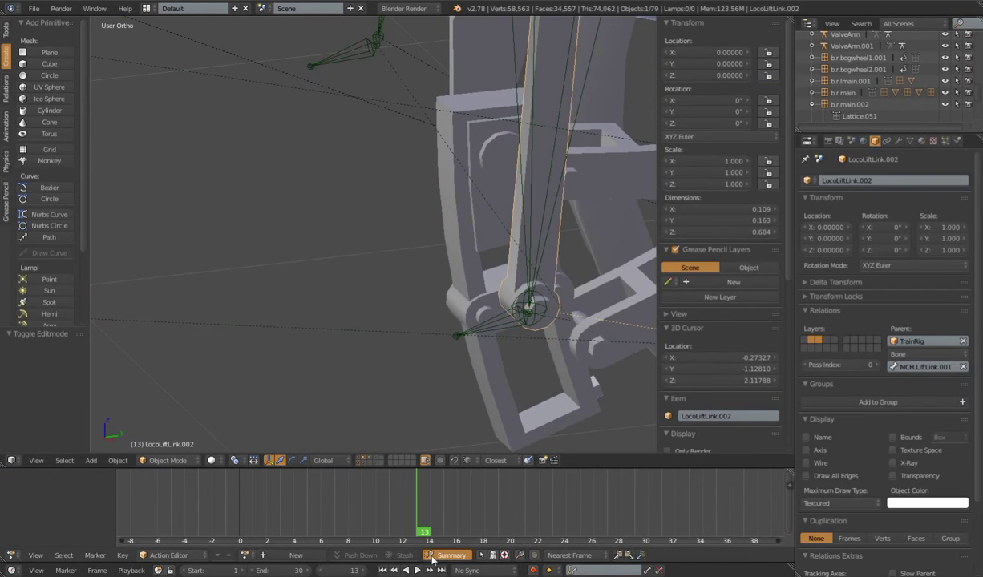
Return to the first frame and open the LocoDriverLink.001 mesh in Edit Mode.
click(385, 570)
middle_drag(537, 396, 486, 371)
shift+middle_drag(557, 396, 443, 334)
right_click(387, 249)
key(Tab)
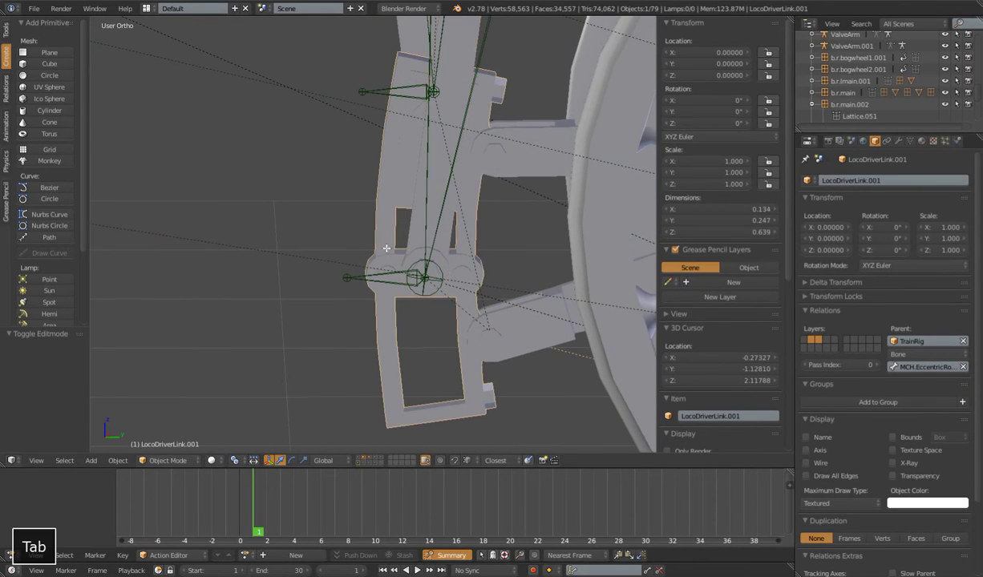
Select the round pin faces on both sides of LocoDriverLink.001 and snap the 3D cursor to their centre.
middle_drag(386, 249, 366, 246)
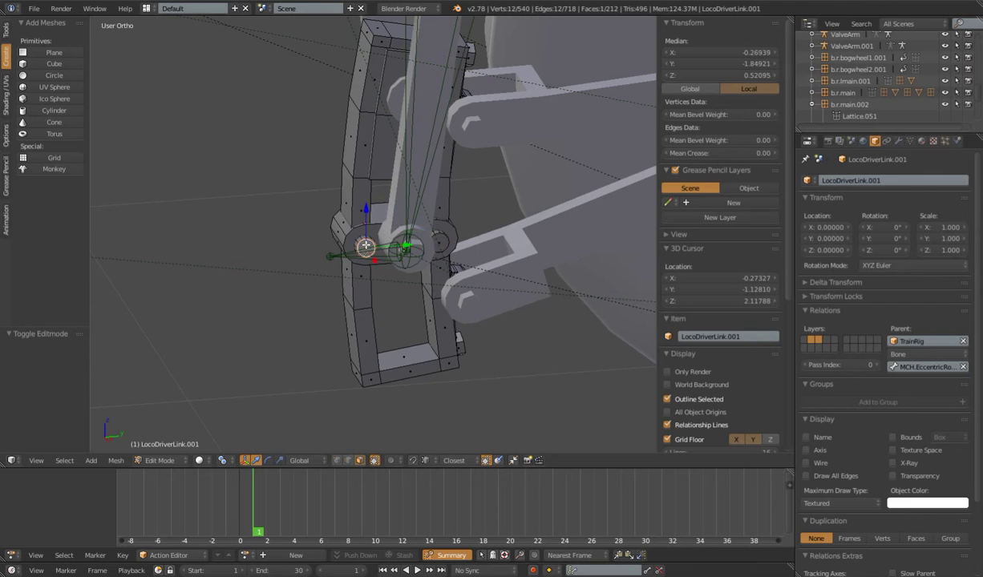
shift+right_click(440, 239)
middle_drag(440, 241, 577, 280)
middle_drag(314, 345, 473, 341)
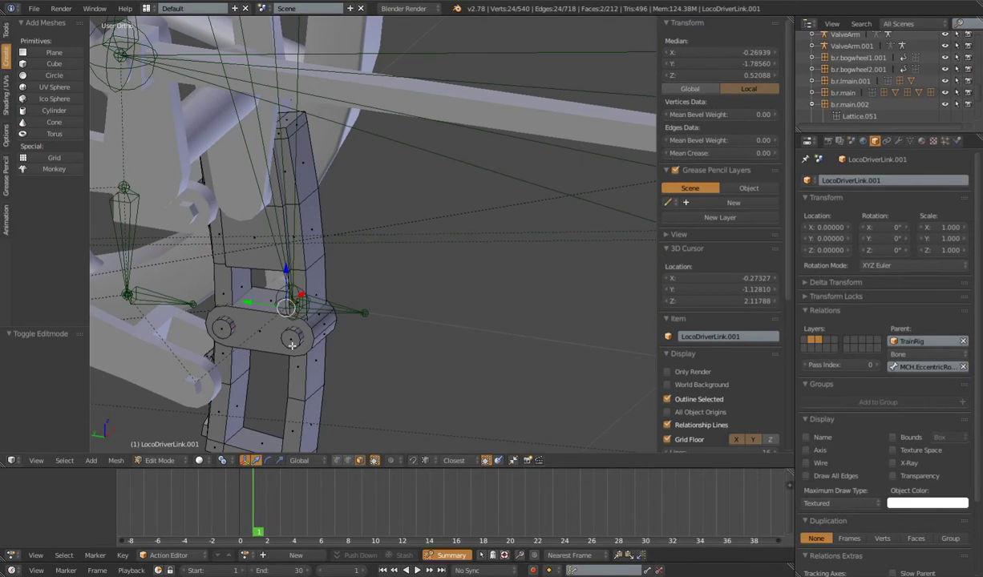
shift+right_click(290, 339)
middle_drag(408, 309, 274, 326)
key(shift+s)
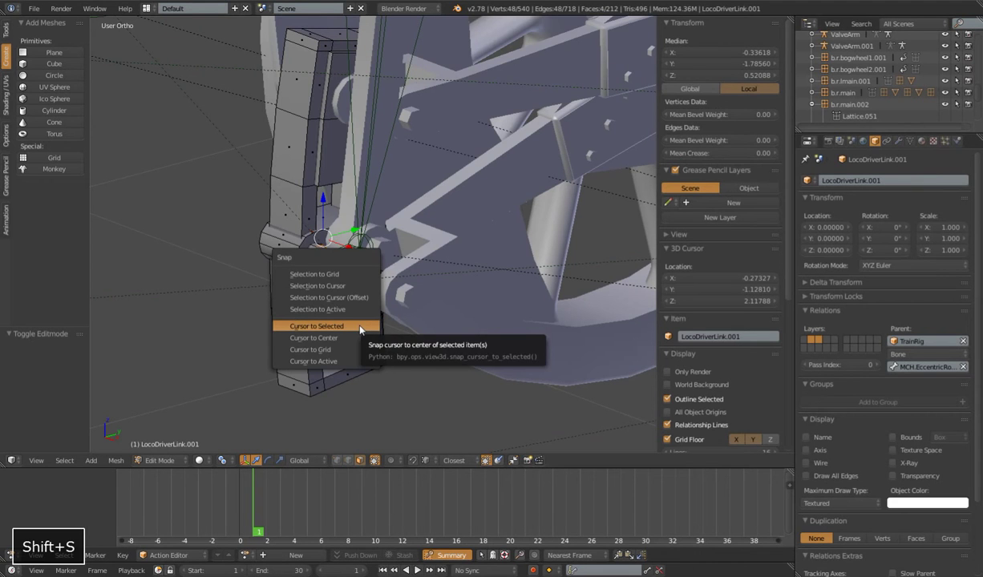
click(361, 327)
Leave mesh editing, select the MCH.LiftLink.Targ.001 bone at the 3D cursor, and switch TrainRig to Edit Mode.
middle_drag(360, 327, 429, 264)
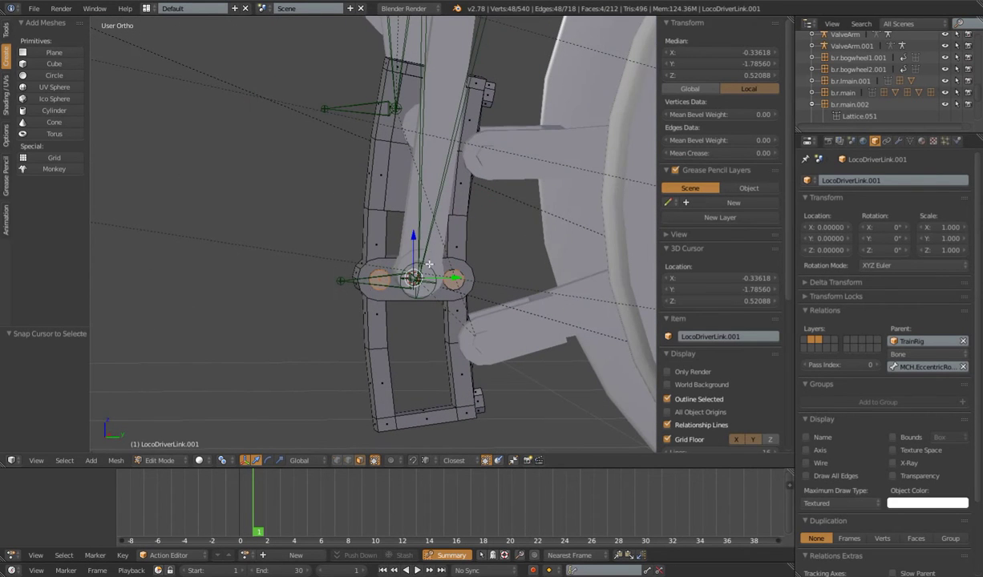
key(ctrl+KP_3)
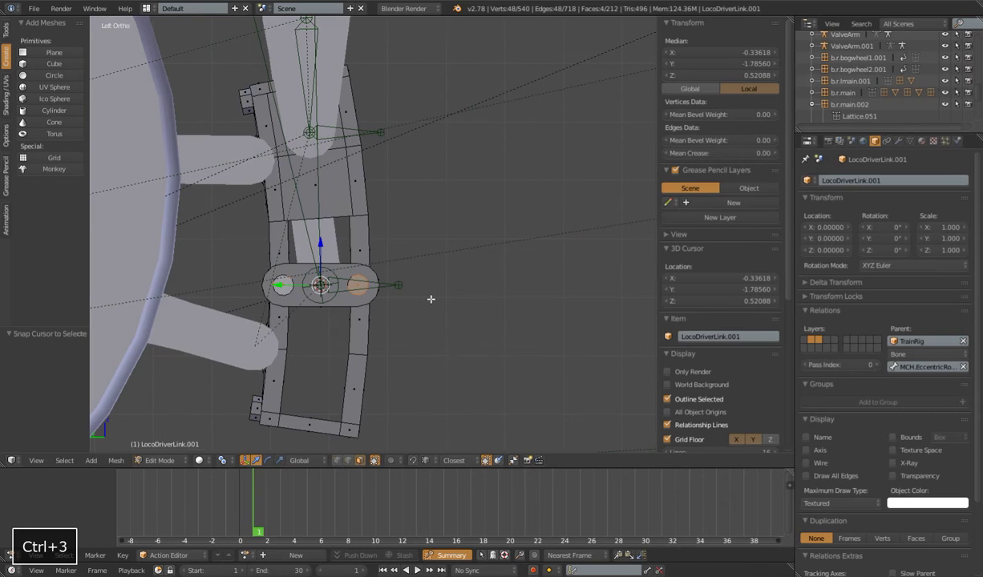
key(Tab)
right_click(345, 285)
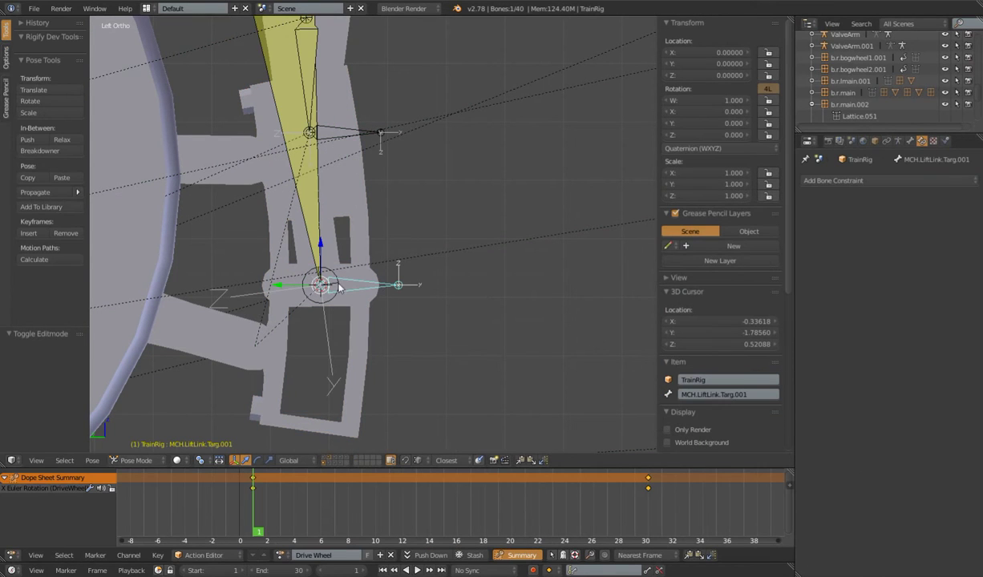
key(Tab)
middle_drag(348, 300, 401, 282)
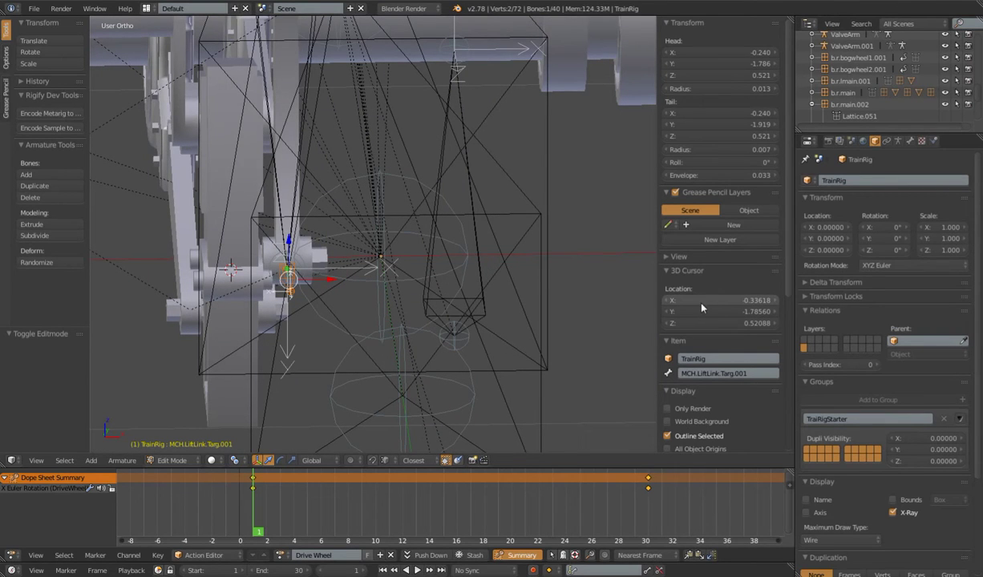
Set the 3D cursor's X location to -0.24045, copied from the head X of the MCH.LiftLink.001 bone.
shift+drag(701, 301, 719, 301)
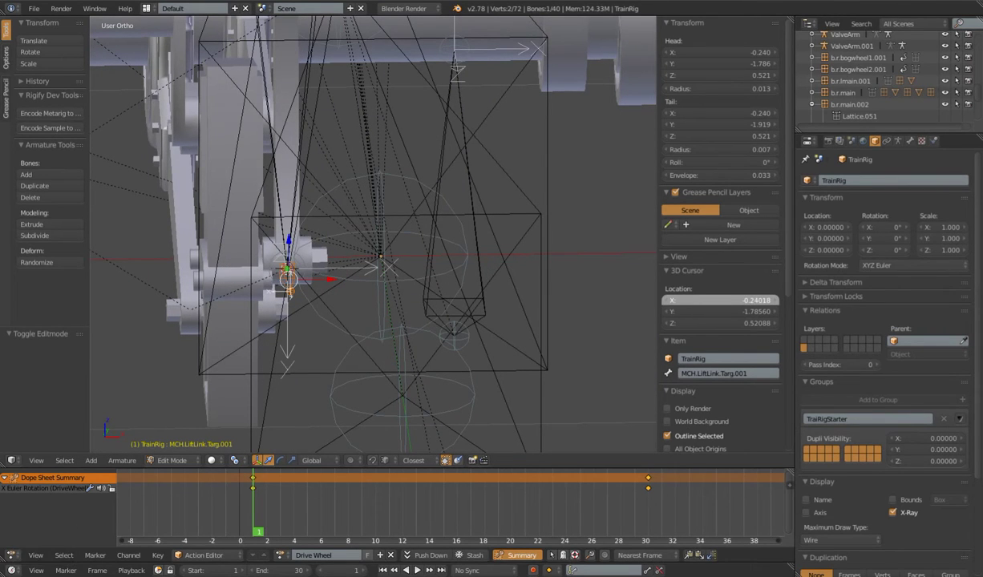
middle_drag(327, 225, 362, 192)
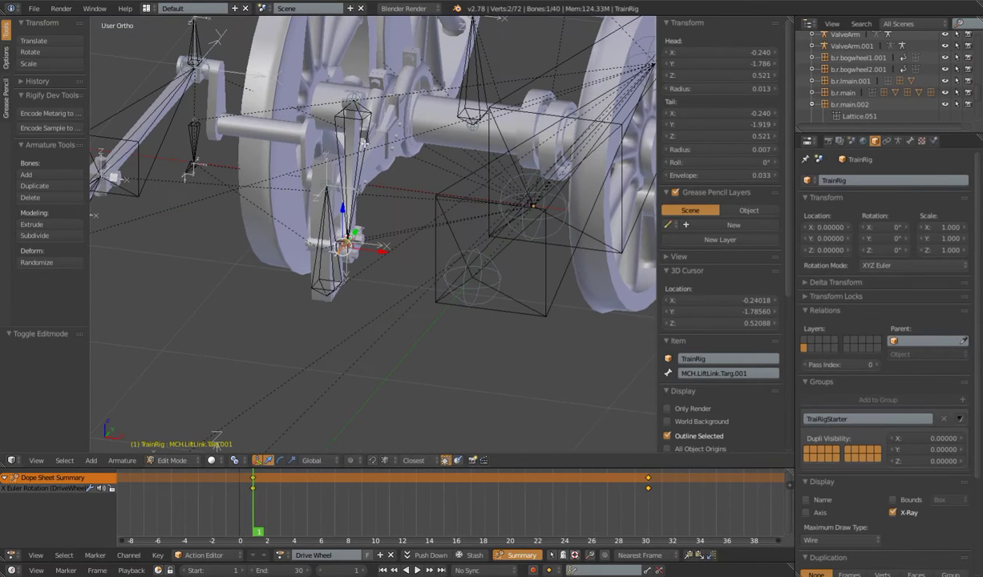
key(Tab)
key(Tab)
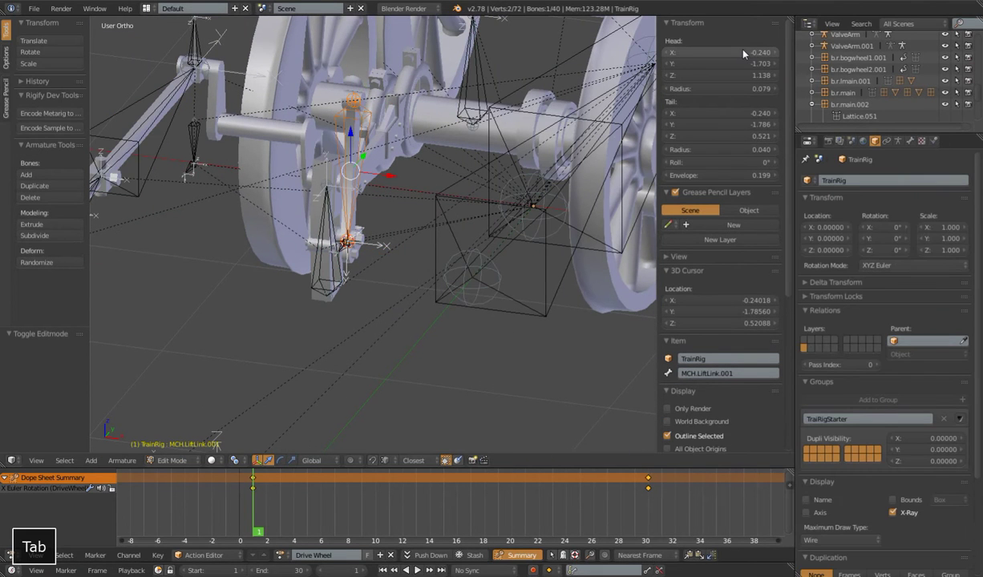
key(ctrl+c)
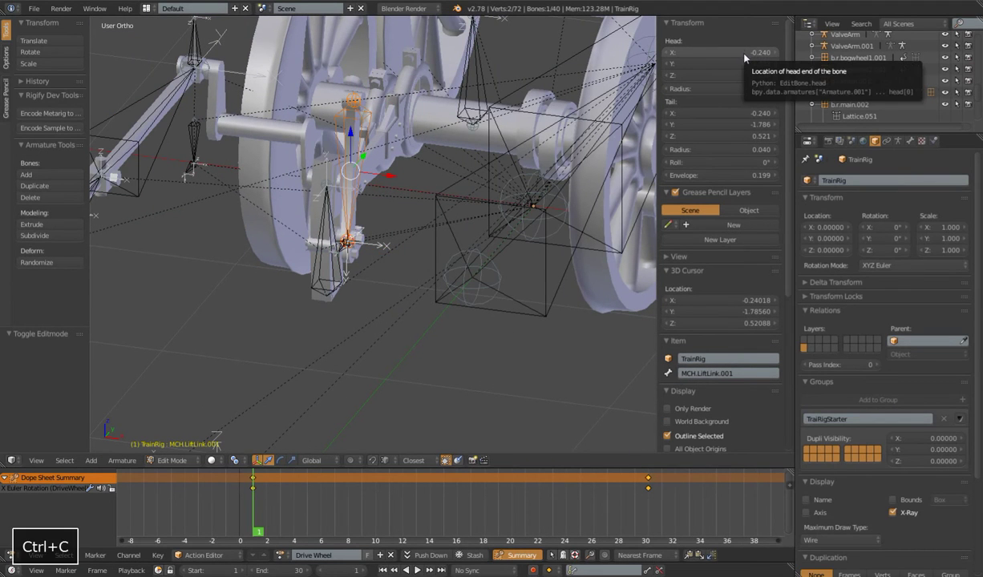
scroll(373, 241, up, 4)
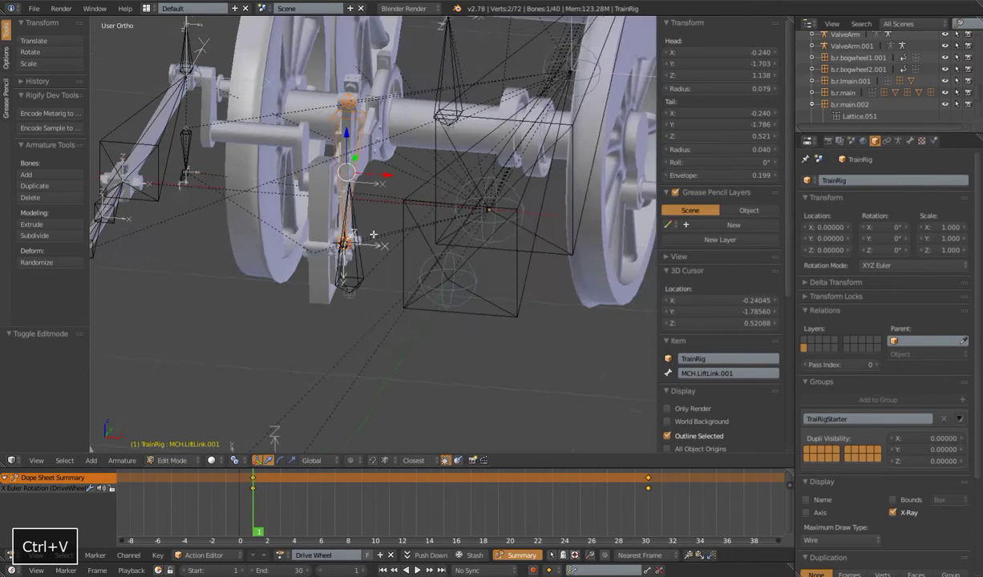
Select the MCH.LiftLink.Targ.001 bone, examine its placement on the link, and return TrainRig to Pose Mode.
middle_drag(342, 277, 246, 232)
right_click(354, 266)
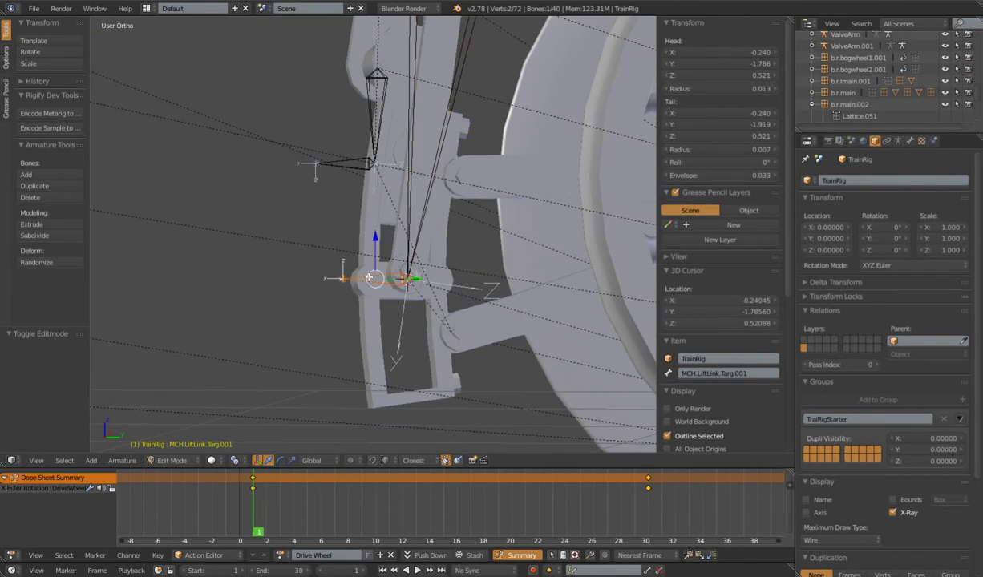
scroll(353, 266, down, 5)
middle_drag(426, 291, 419, 300)
scroll(419, 300, up, 4)
key(Tab)
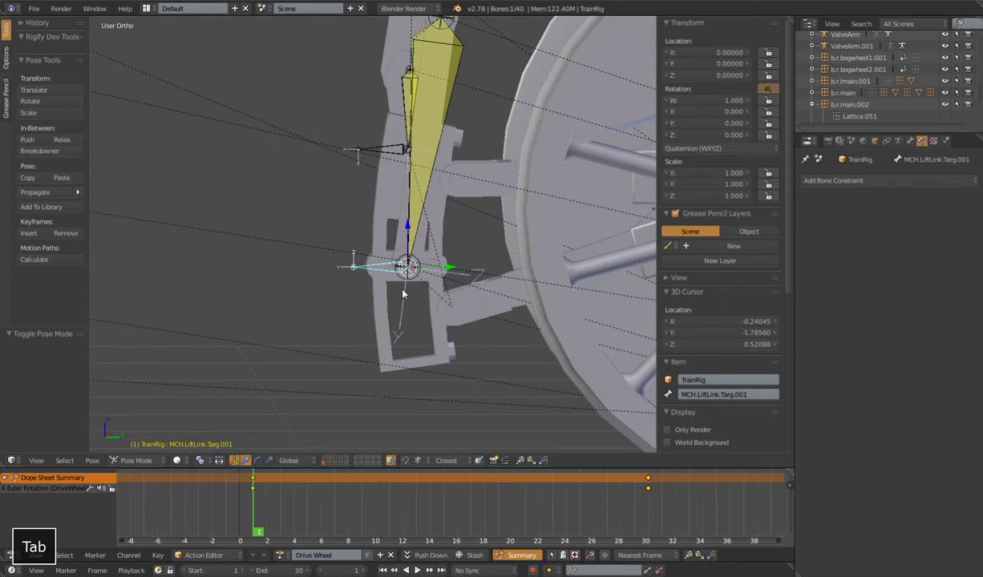
Show TrainRig's fifth armature layer again and select the MCH.EccentricRod2.002 bone at the link.
scroll(381, 271, down, 4)
middle_drag(417, 263, 486, 295)
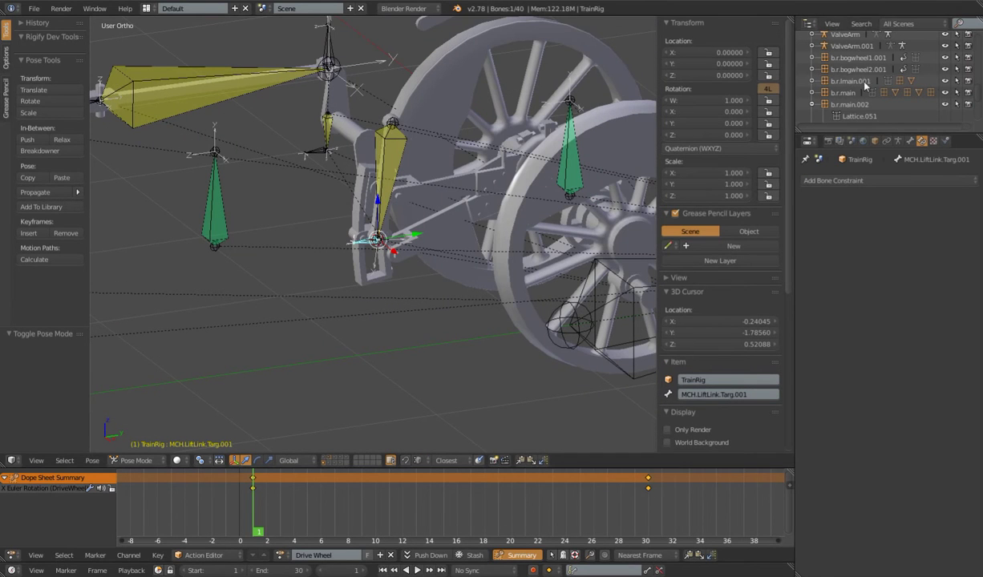
click(898, 140)
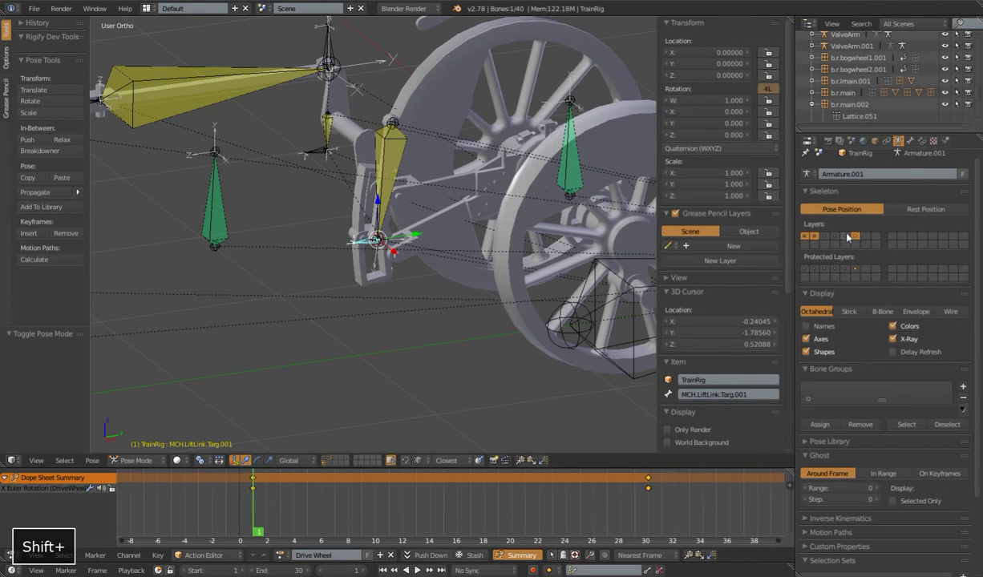
shift+click(846, 236)
middle_drag(345, 257, 415, 261)
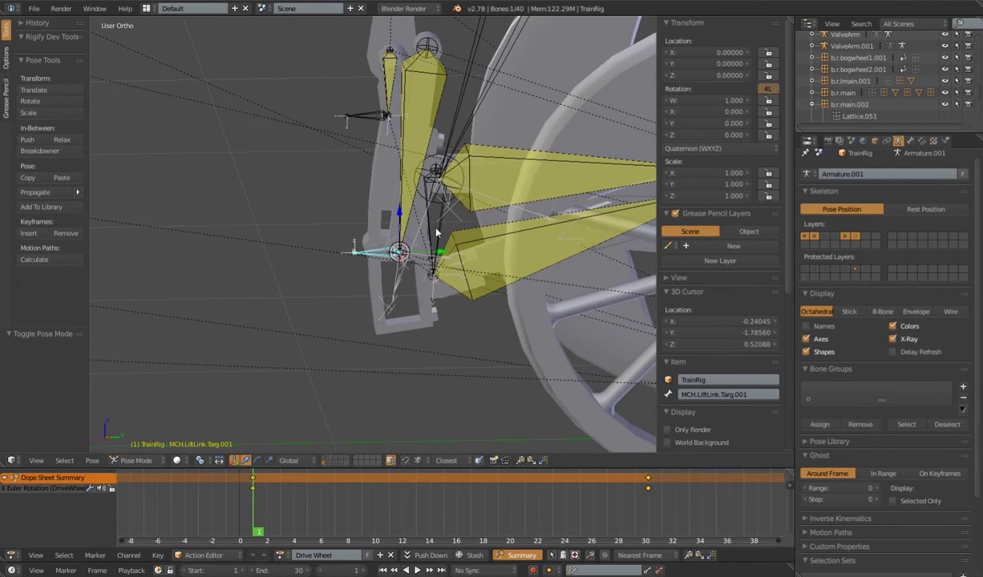
right_click(437, 232)
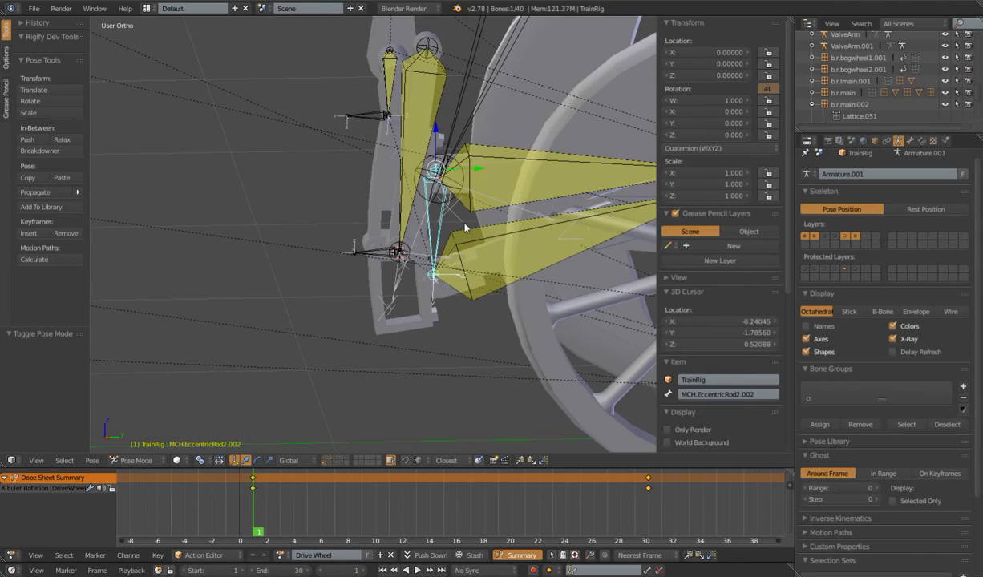
Select the LocoDriverLink.001 mesh for comparison with its bone, then reselect the MCH.LiftLink.Targ.001 bone.
key(ctrl+Tab)
right_click(374, 191)
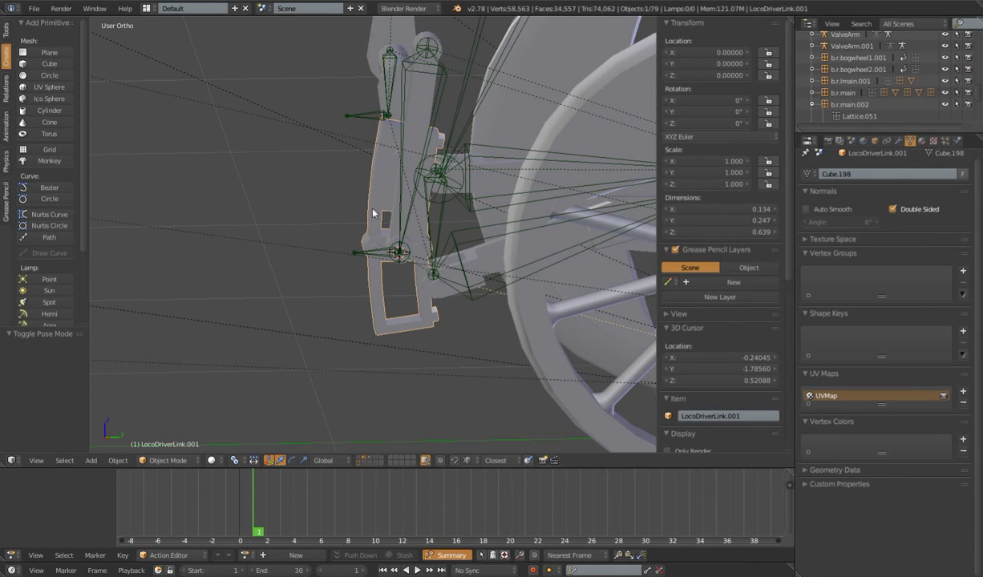
right_click(443, 227)
right_click(370, 253)
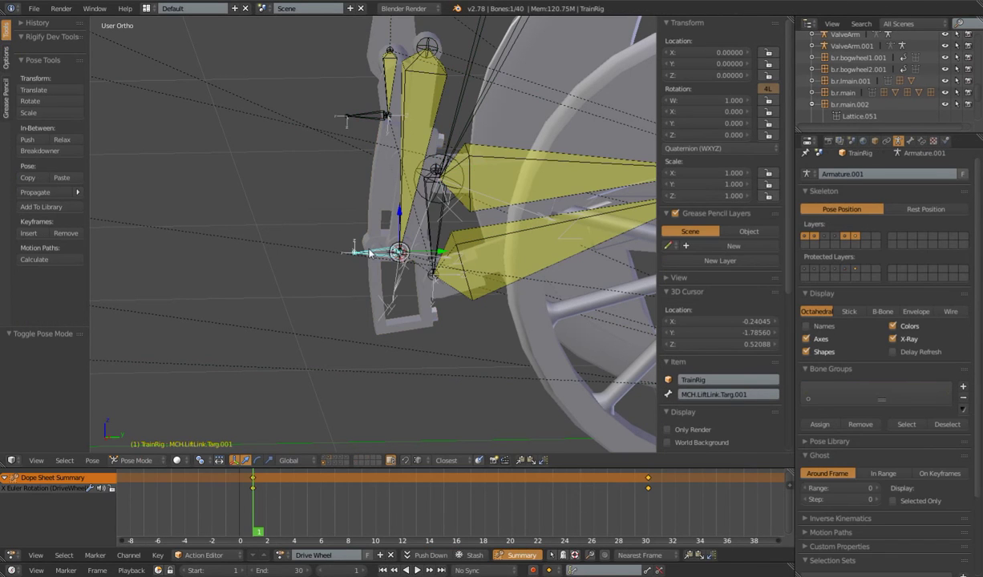
Select the MCH.EccentricRod2.002 bone, then the MCH.LiftLink.001 bone, and examine the latter's IK constraint settings.
right_click(438, 218)
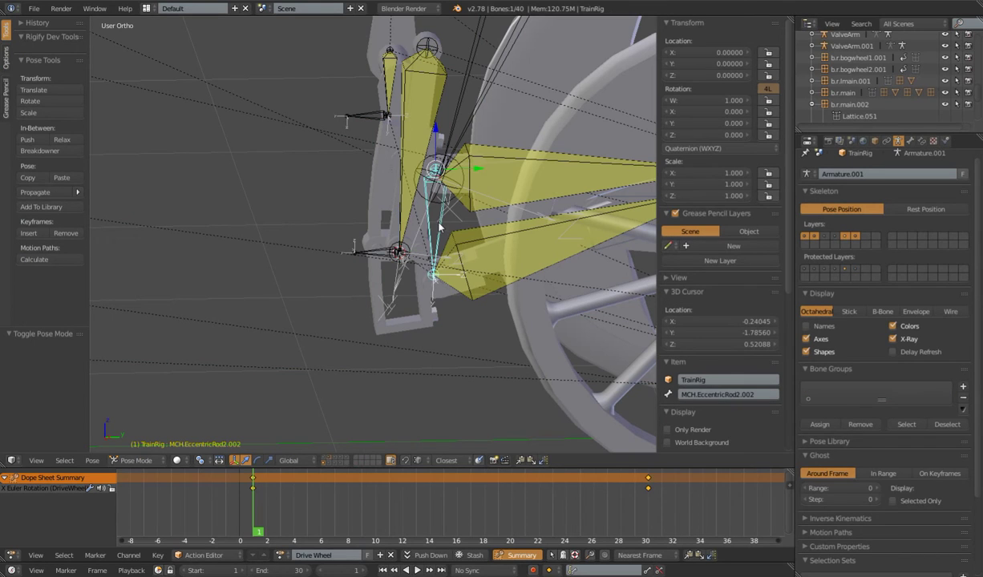
right_click(409, 110)
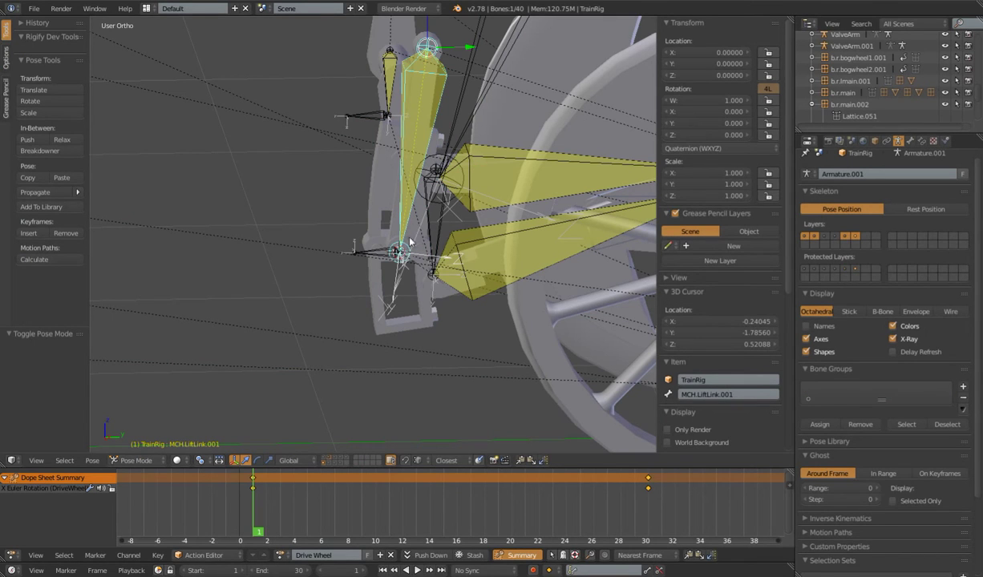
click(910, 142)
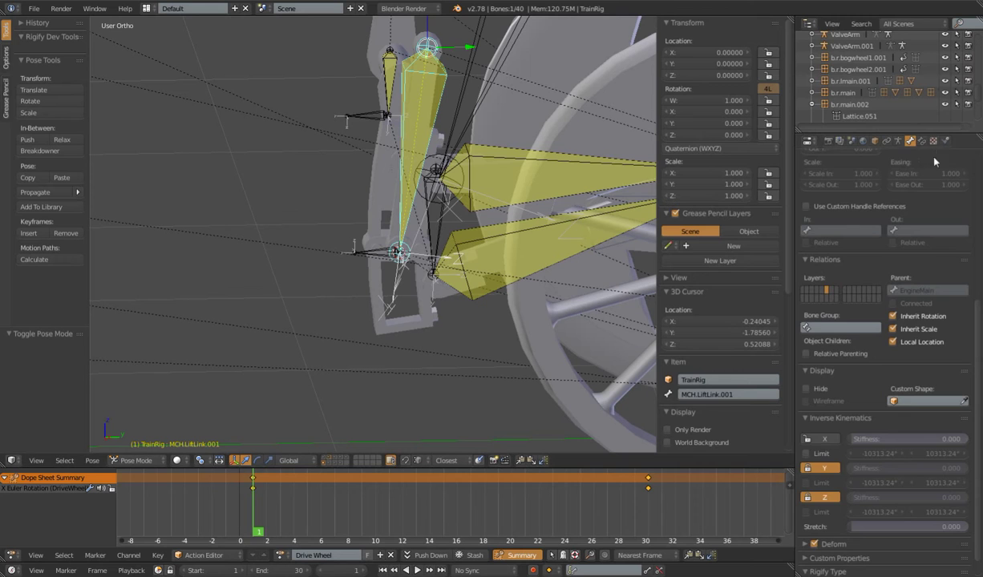
click(922, 141)
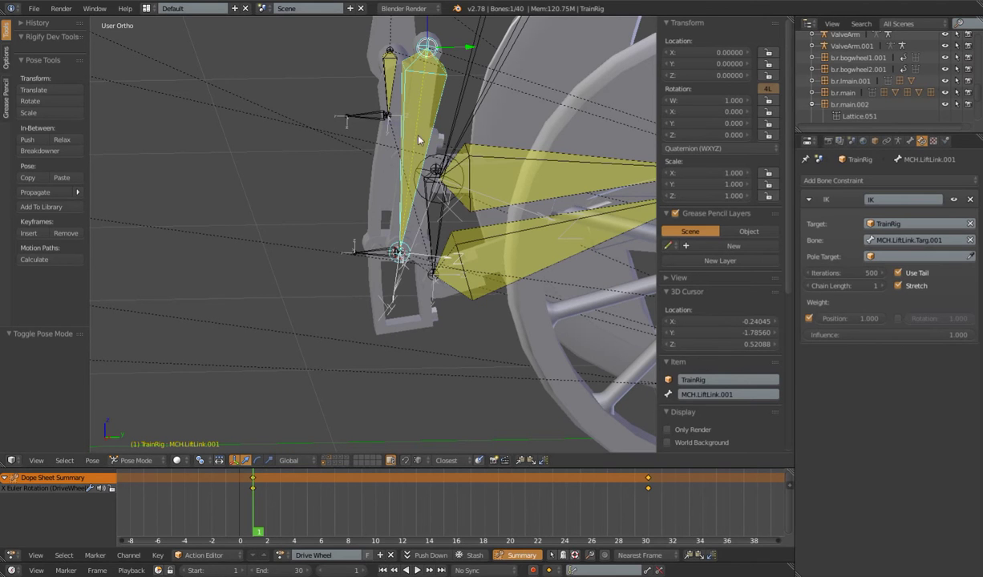
scroll(405, 259, down, 5)
middle_drag(405, 260, 441, 283)
scroll(408, 193, up, 5)
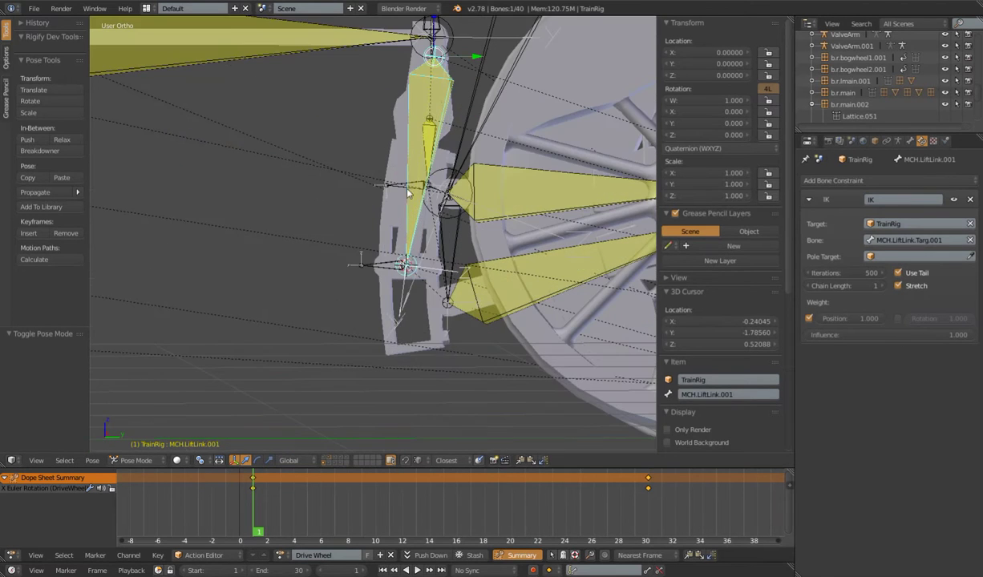
Select the LocoLiftLink.002 mesh in Object Mode and play the animation to watch the lift link move.
key(ctrl+Tab)
right_click(393, 238)
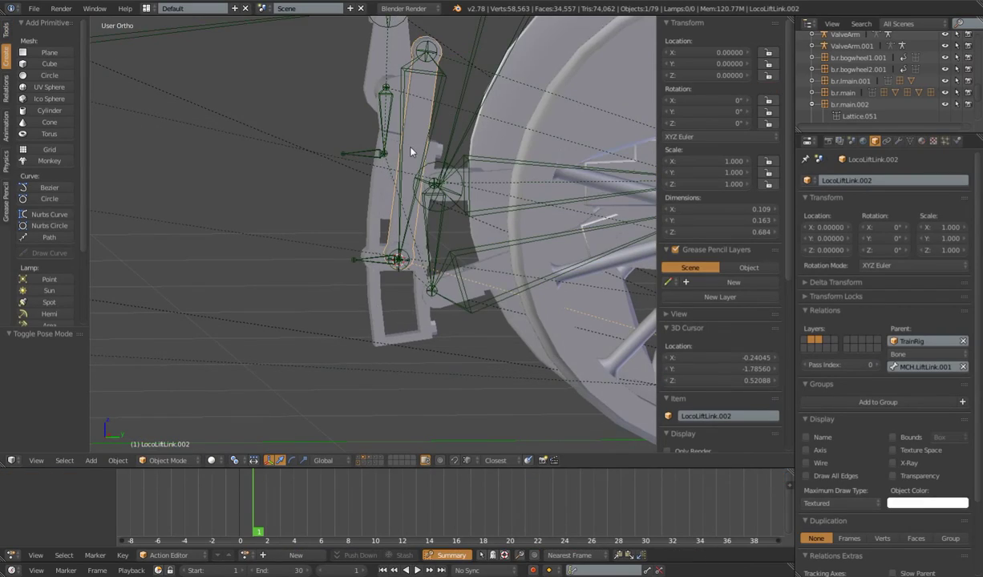
middle_drag(410, 151, 473, 313)
key(alt+a)
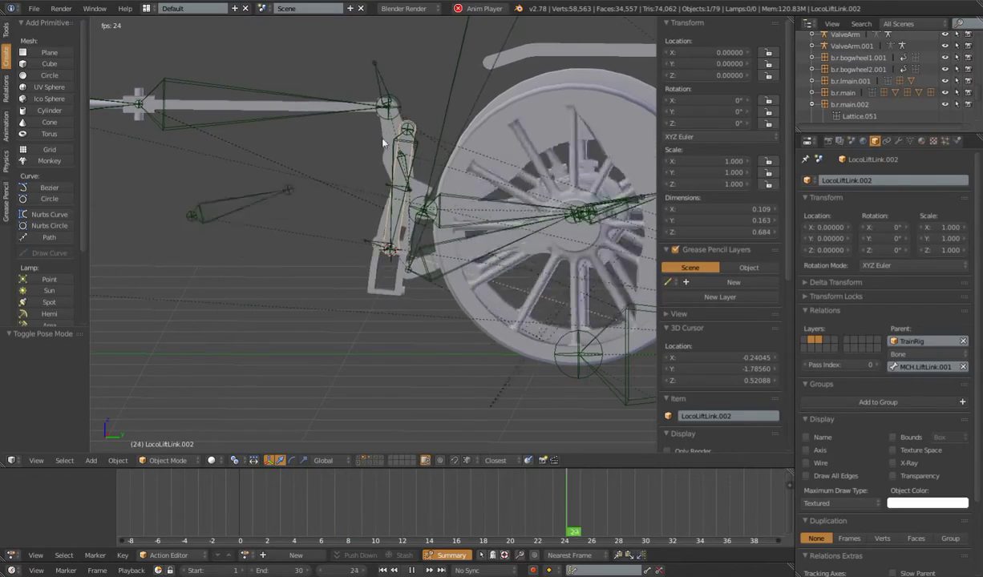
scroll(445, 170, down, 3)
Select TrainRig's MCH.EccentricRod1.001 bone in Pose Mode, stop the playback and return to frame 1.
right_click(439, 105)
key(ctrl+Tab)
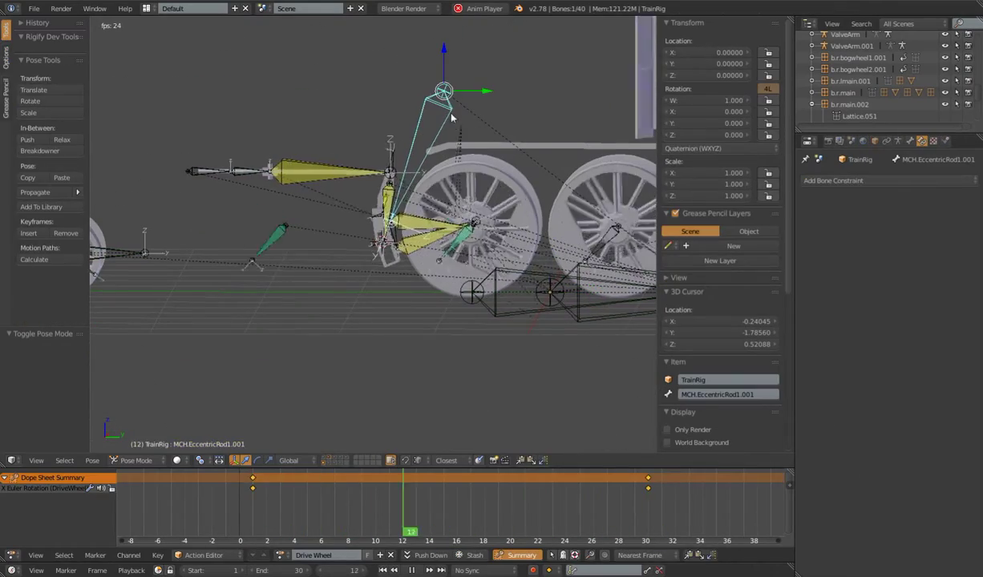
key(alt+a)
scroll(431, 275, up, 5)
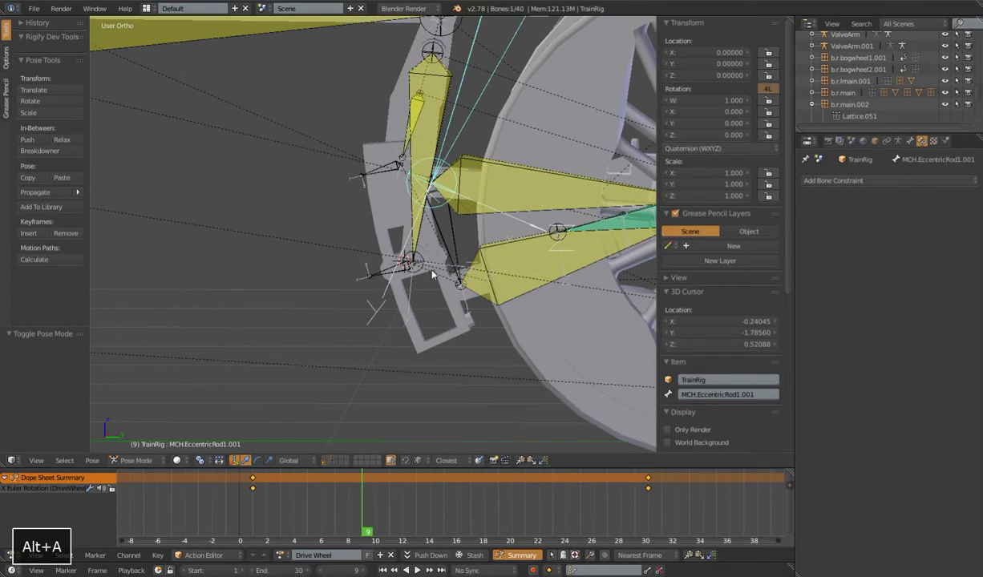
click(386, 571)
scroll(425, 337, down, 3)
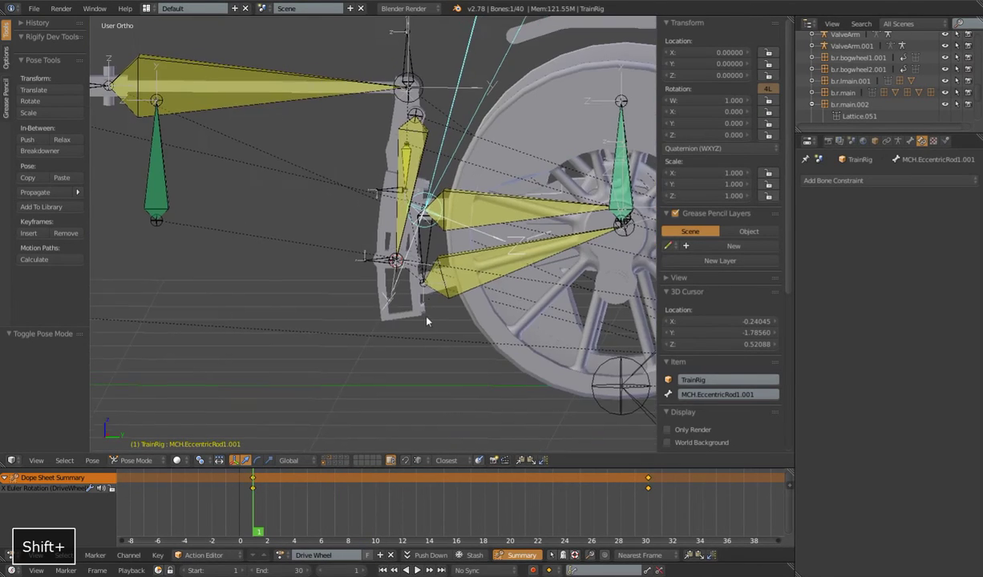
Select the LocoDriverRocker.001 mesh in Object Mode and play the animation to watch the driver rocker move with the link.
shift+middle_drag(429, 321, 430, 362)
middle_drag(430, 362, 423, 388)
scroll(427, 374, up, 4)
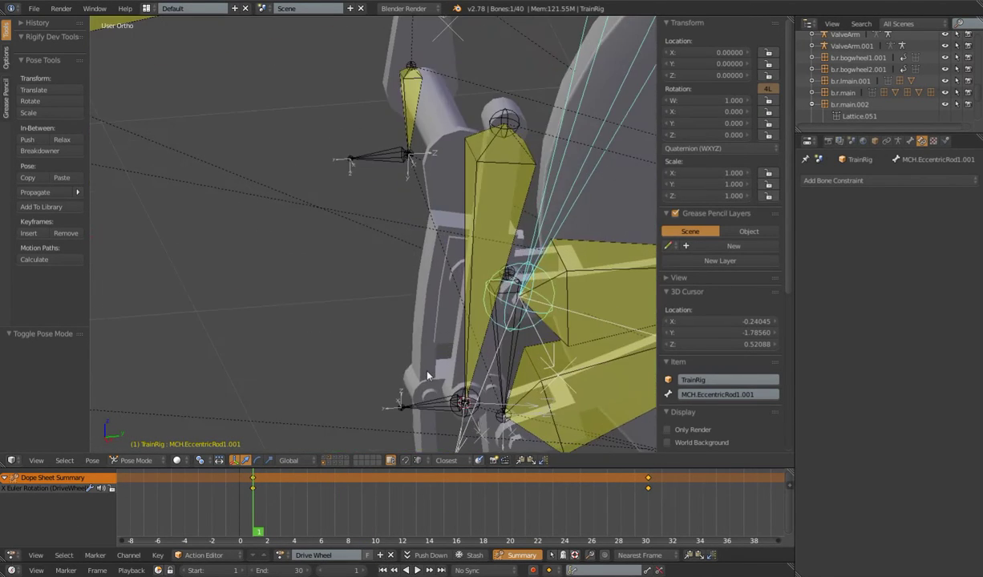
scroll(425, 346, down, 4)
key(ctrl+Tab)
right_click(405, 190)
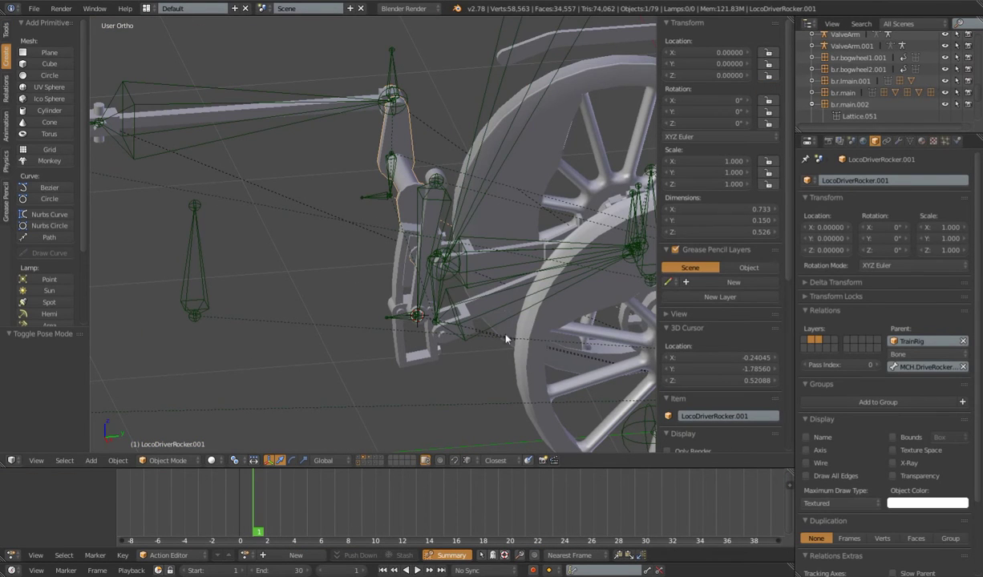
scroll(457, 314, down, 5)
middle_drag(458, 314, 447, 282)
key(alt+a)
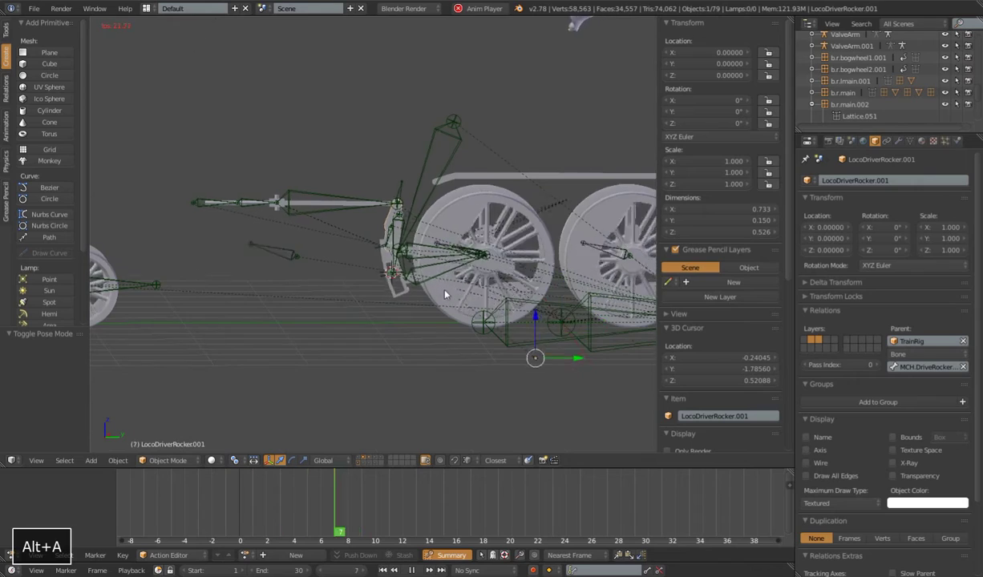
scroll(445, 295, up, 4)
scroll(430, 268, up, 3)
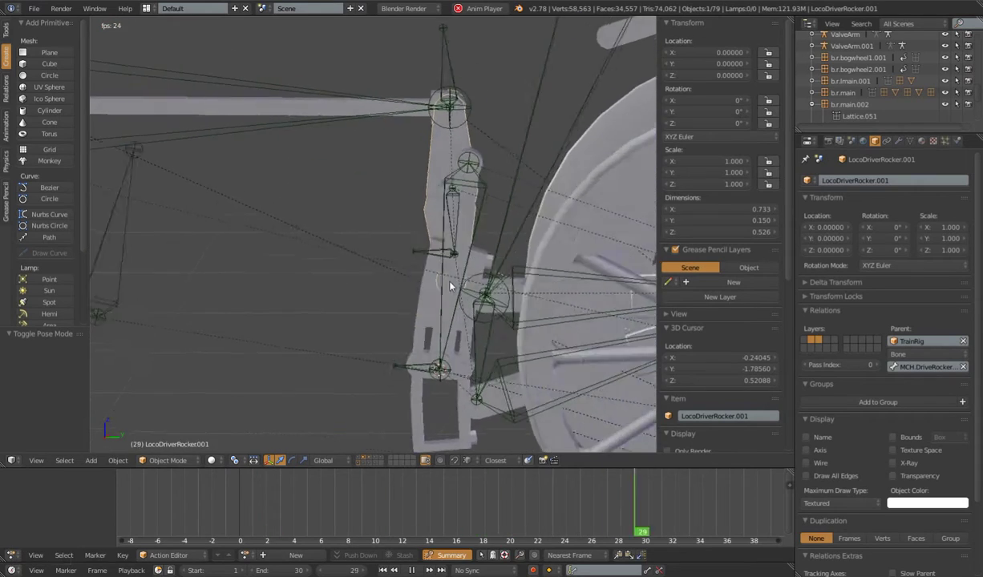
Select the MCH.DriveRocker.001 bone, stop the playback and examine the bone's placement on the rocker.
right_click(429, 207)
key(ctrl+Tab)
key(alt+a)
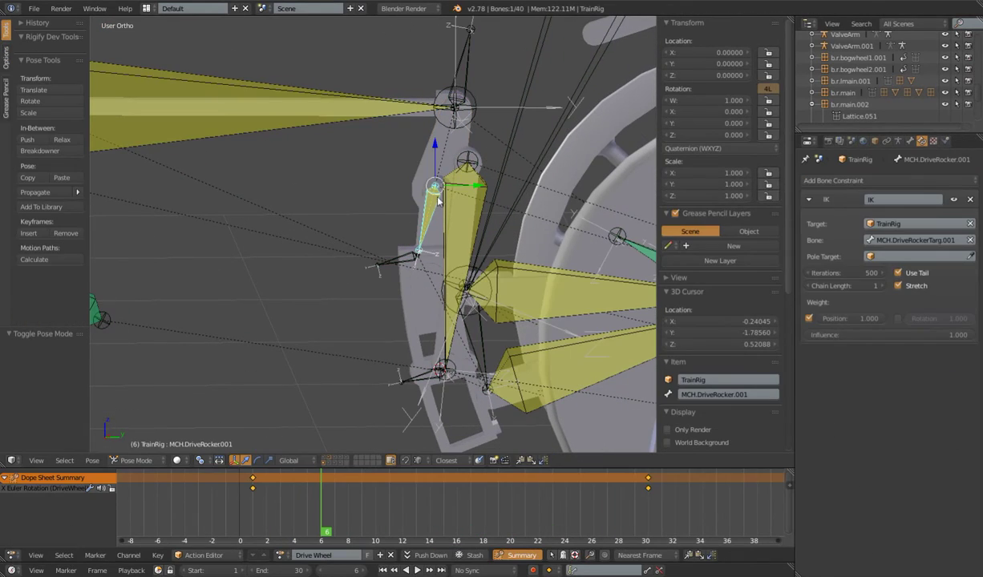
middle_drag(433, 206, 445, 228)
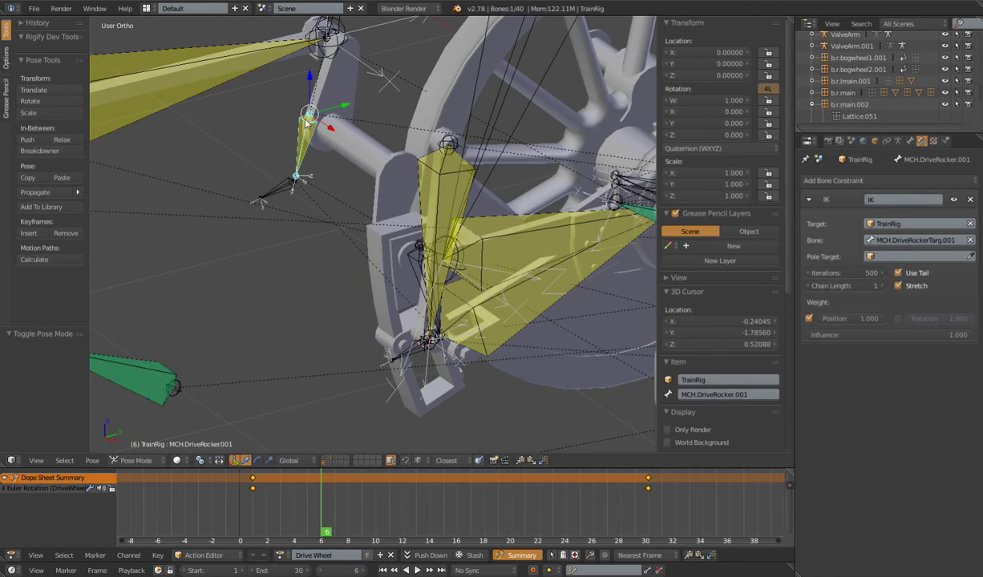
Inspect the LocoDriverRocker.001 mesh's linked shaft geometry in Edit Mode, then return to Object Mode.
right_click(366, 157)
key(Tab)
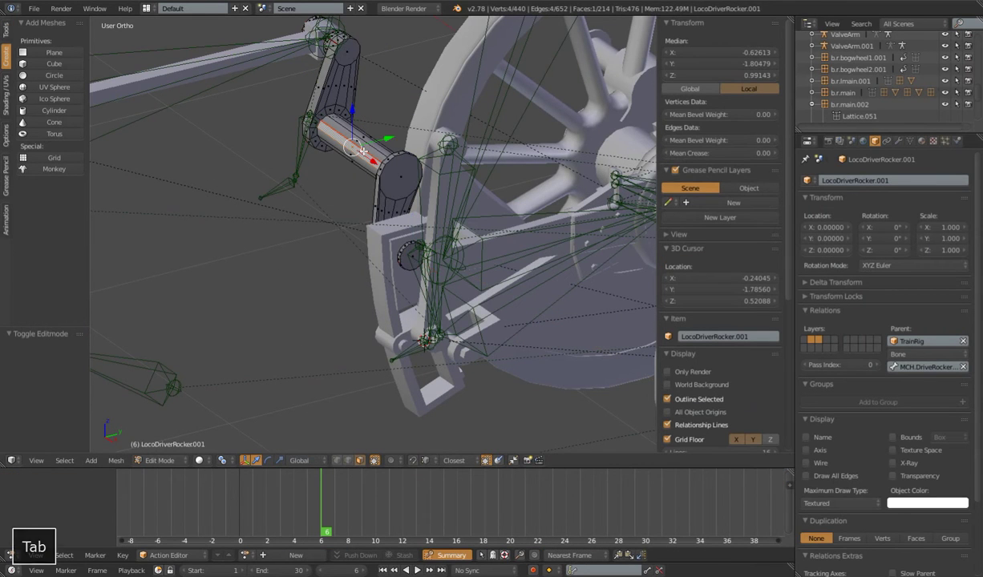
key(ctrl+l)
middle_drag(403, 143, 347, 228)
key(Tab)
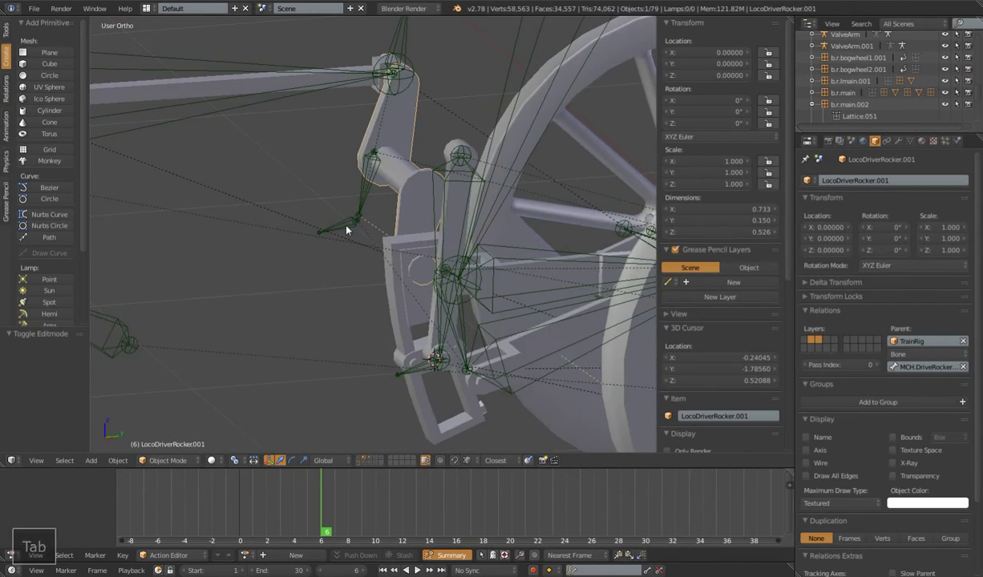
Select the end face of LocoDriverRocker.001's lower pin in Edit Mode and, at frame 1, snap the 3D cursor to it.
right_click(345, 228)
shift+middle_drag(440, 283, 404, 258)
right_click(361, 230)
key(Tab)
right_click(369, 223)
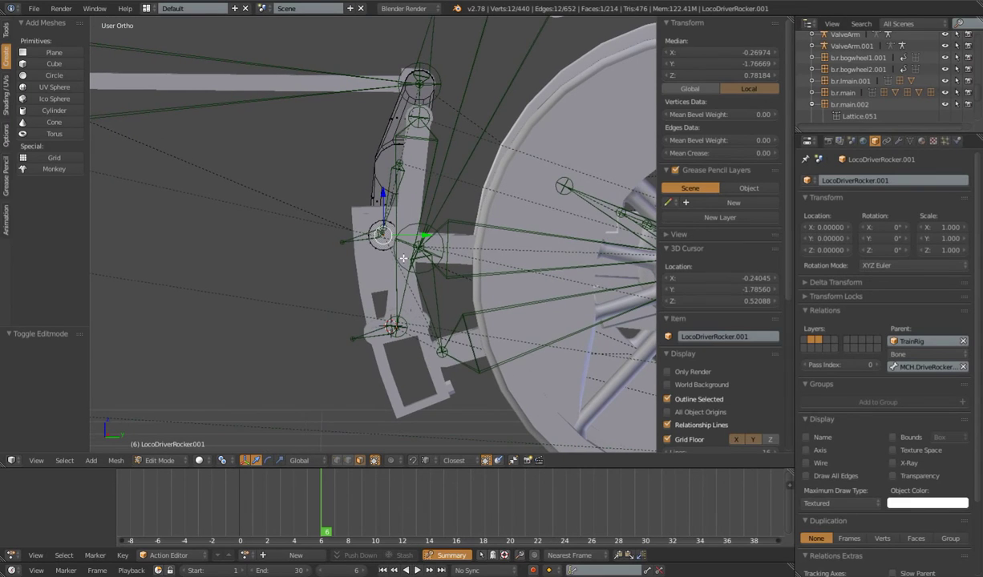
click(382, 571)
shift+middle_drag(422, 315, 409, 353)
scroll(433, 354, up, 3)
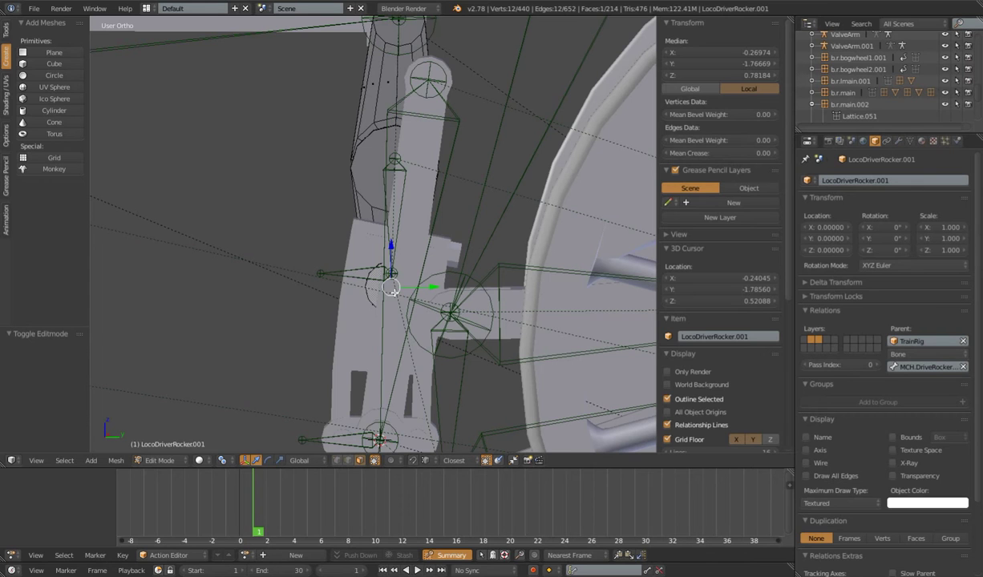
key(shift+s)
click(392, 294)
Compare the 3D cursor's position with the rocker pin in left view, then select the MCH.DriveRockerTarg.001 bone located there.
mouse_move(392, 297)
middle_down()
mouse_move(425, 306)
mouse_move(393, 305)
middle_up()
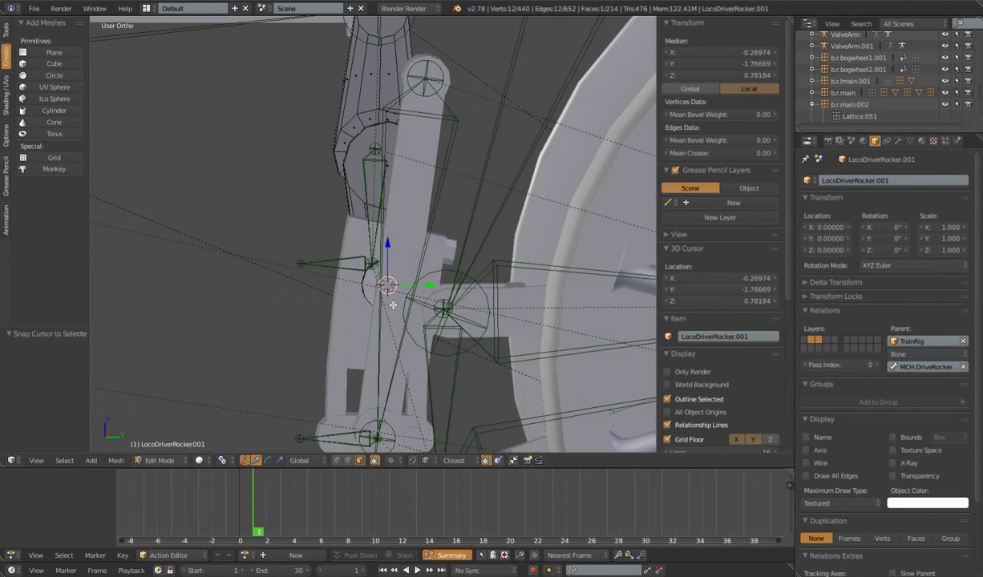
key(ctrl+3)
key(3)
key(ctrl+3)
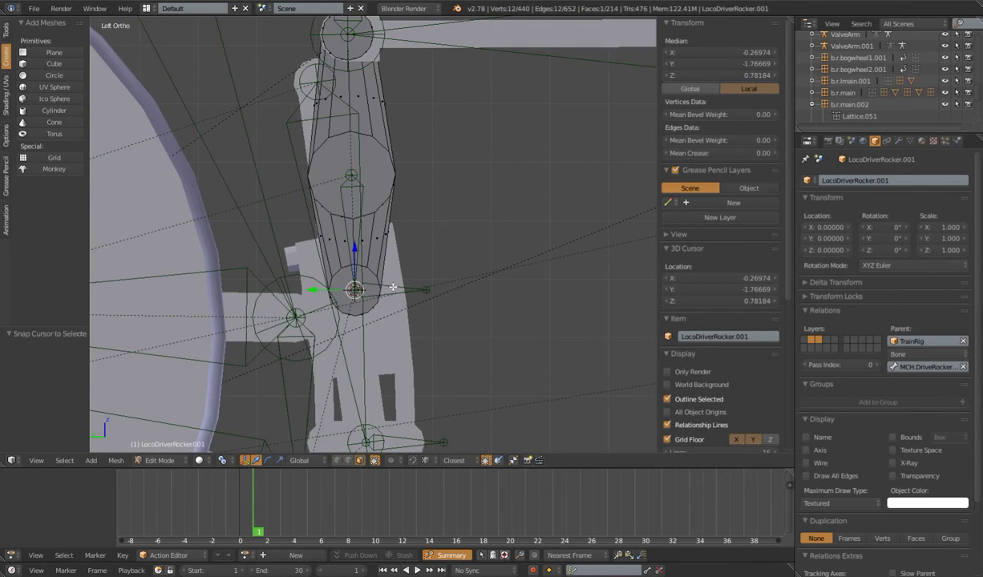
key(Tab)
right_click(393, 288)
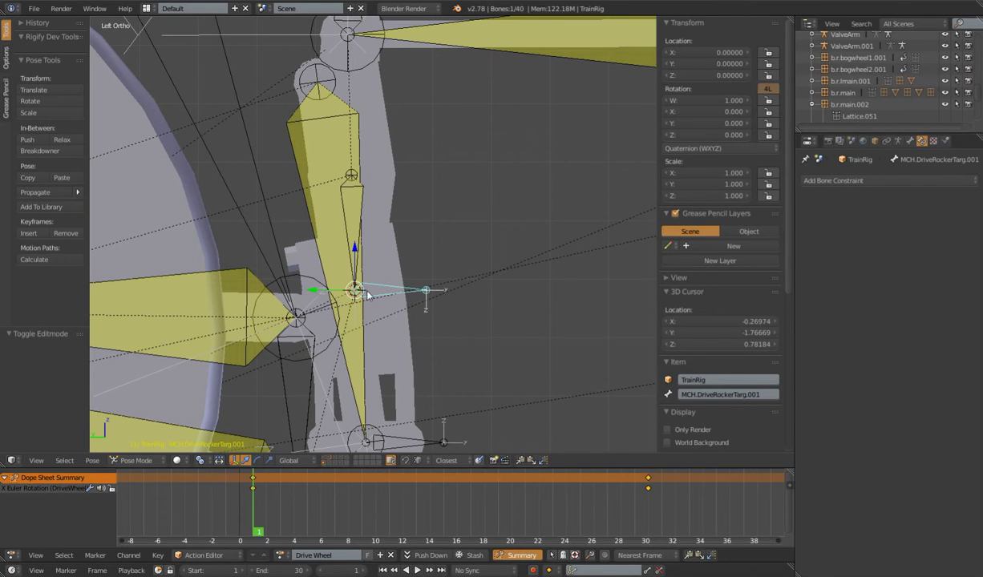
middle_drag(426, 303, 304, 245)
shift+right_click(284, 205)
right_click(257, 227)
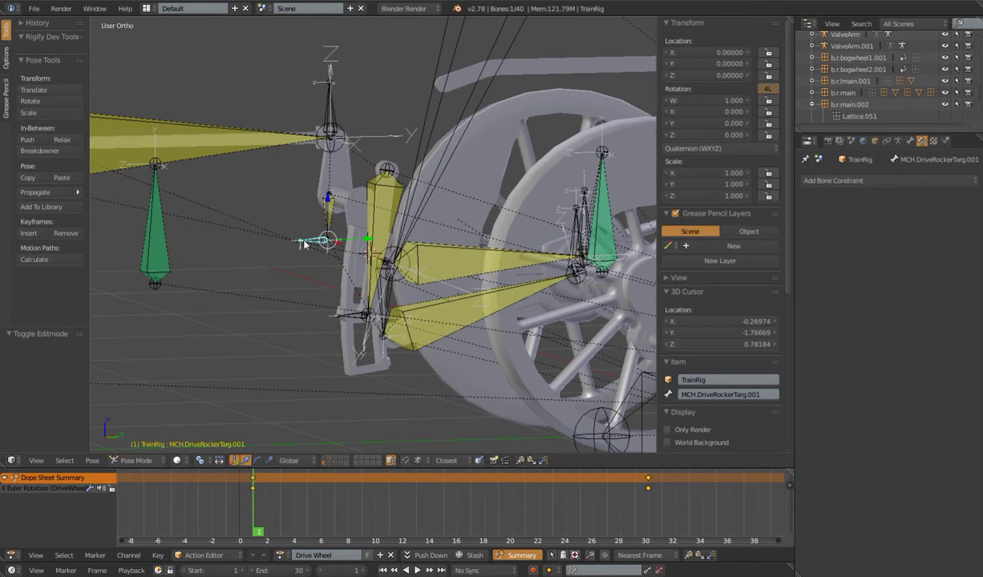
right_click(389, 310)
right_click(344, 280)
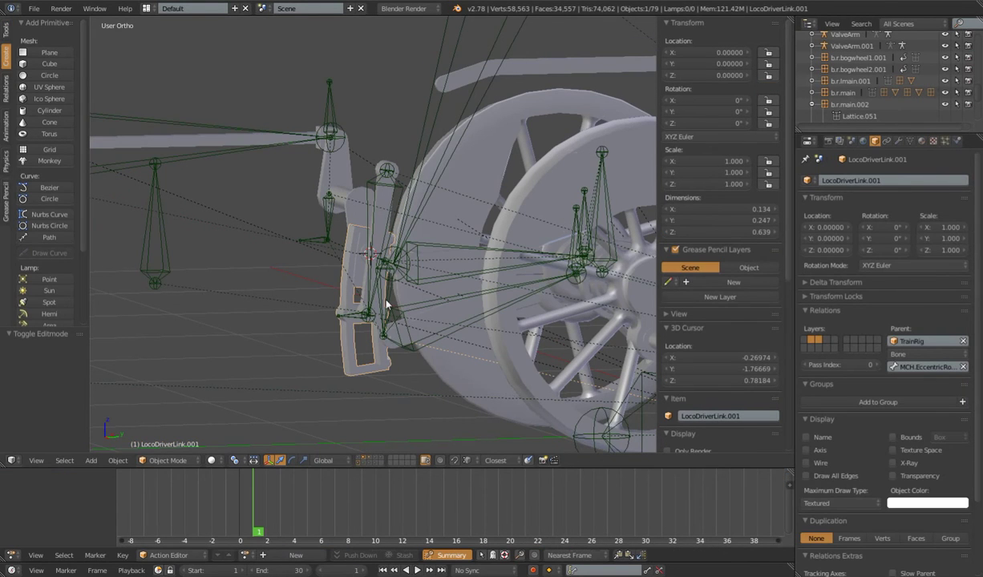
key(ctrl+z)
right_click(343, 286)
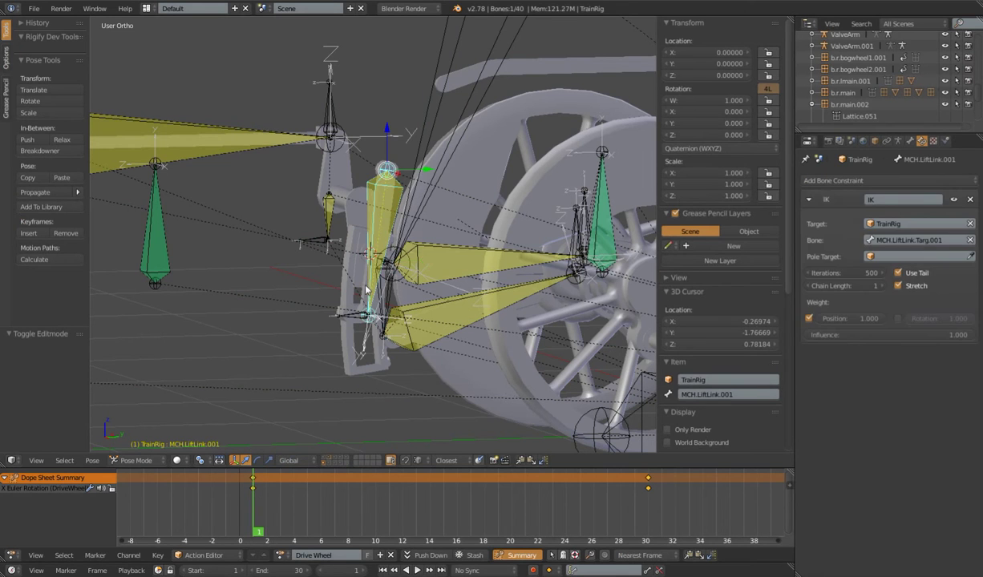
key(ctrl+z)
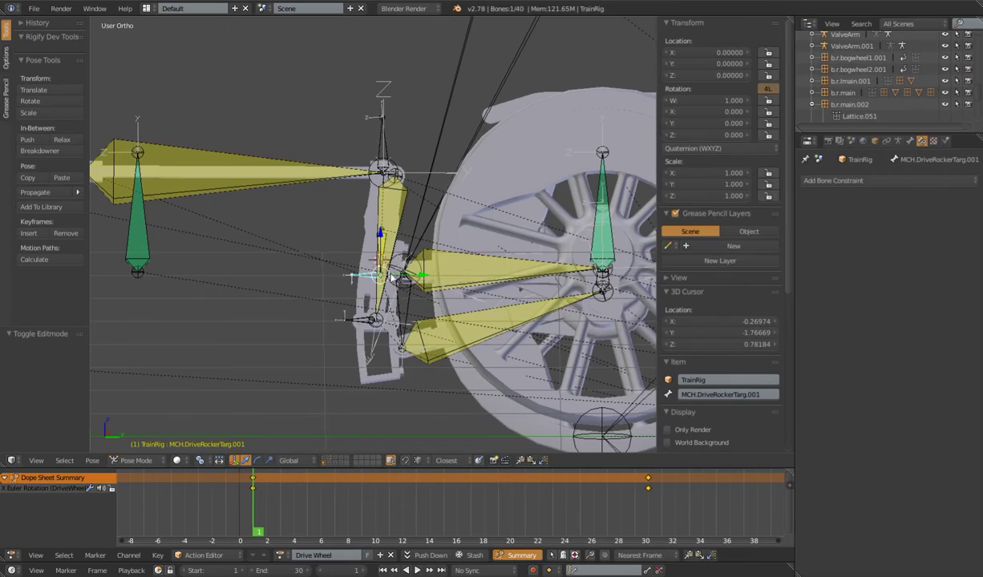
Play the animation, select the LocoDriverRocker.001 mesh while examining the rocker's motion, and stop the playback.
key(alt+a)
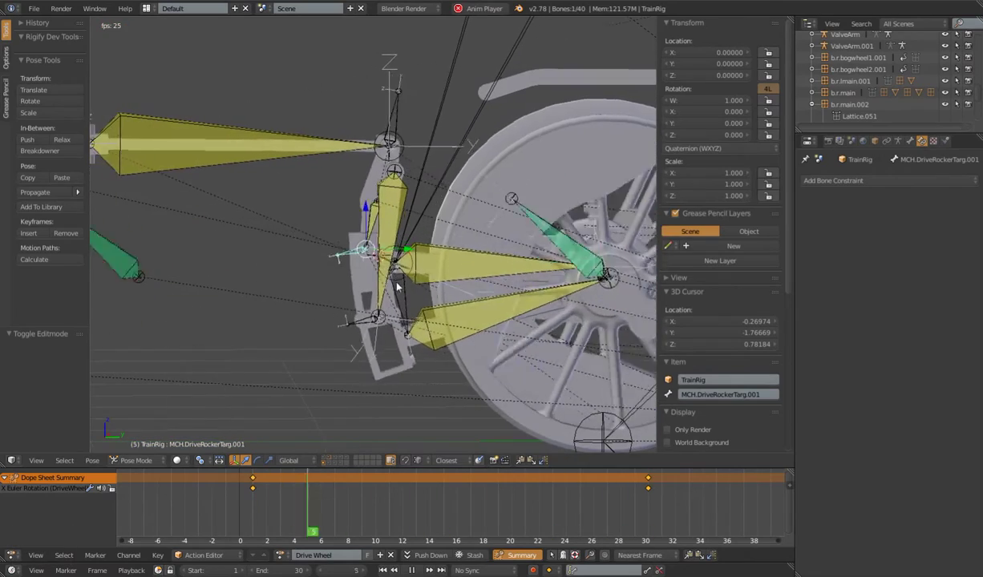
right_click(370, 233)
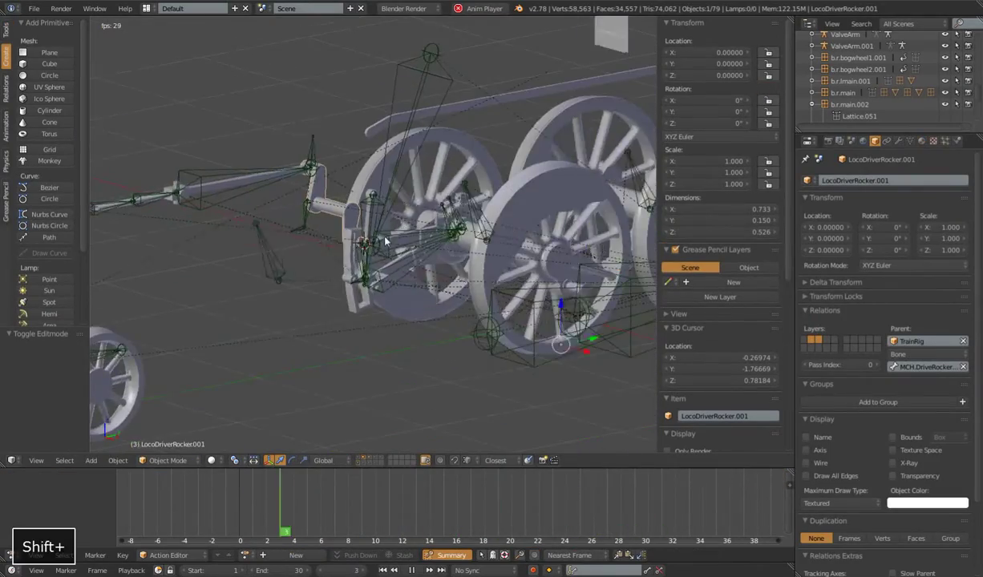
middle_drag(385, 241, 329, 261)
key(alt+a)
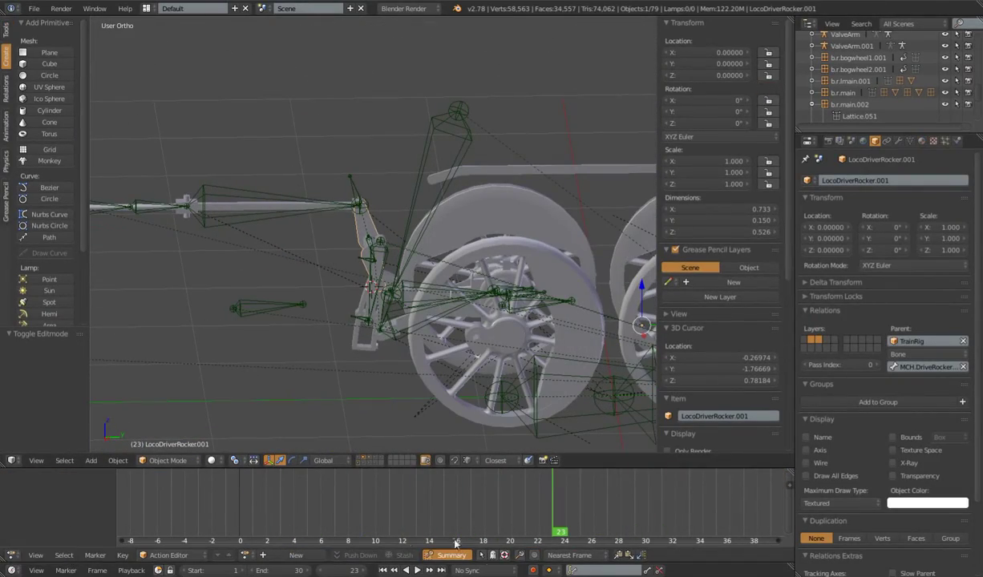
Return to frame 1, select the drive rod's three-bone chain ending at MCH.DriveRod.003, then select only MCH.DriveRod.001.
click(384, 570)
shift+middle_drag(358, 296, 423, 312)
scroll(406, 307, down, 4)
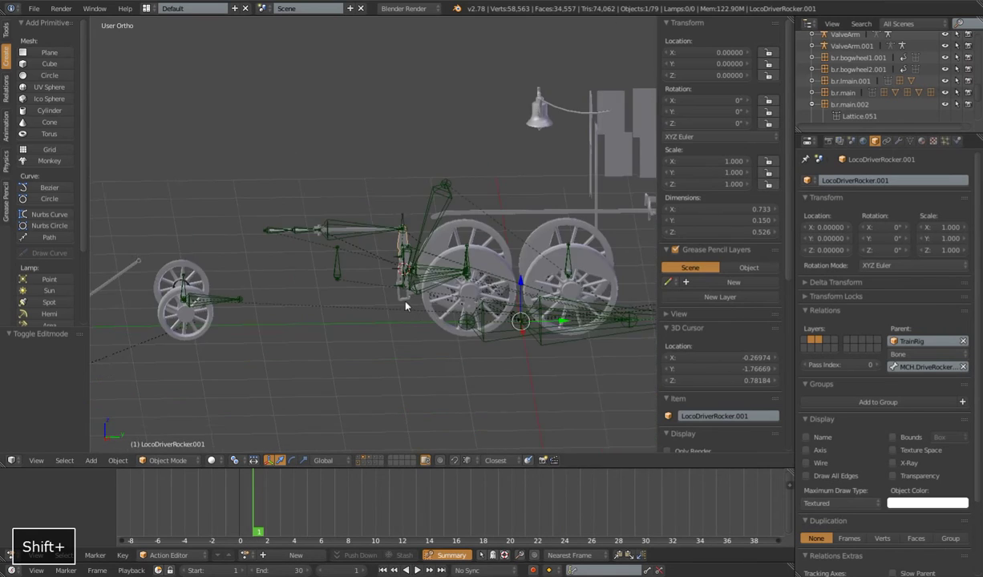
scroll(406, 305, up, 3)
right_click(186, 322)
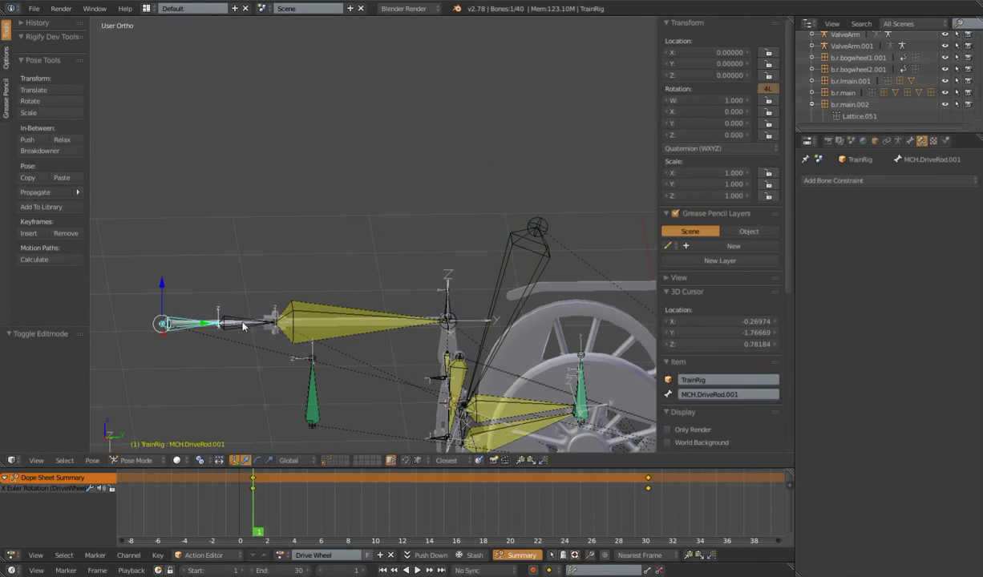
shift+right_click(243, 325)
shift+right_click(330, 318)
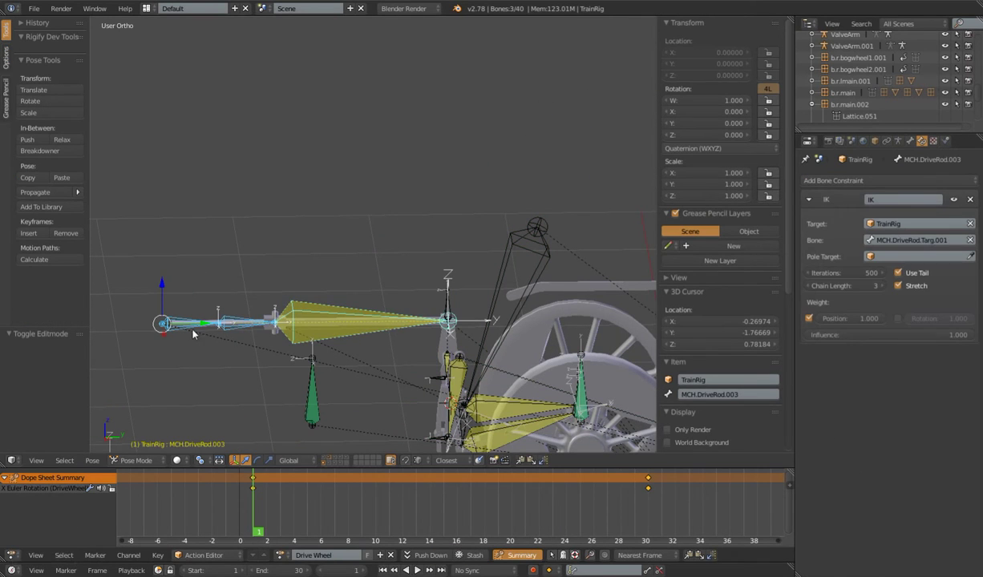
shift+middle_drag(331, 350, 340, 318)
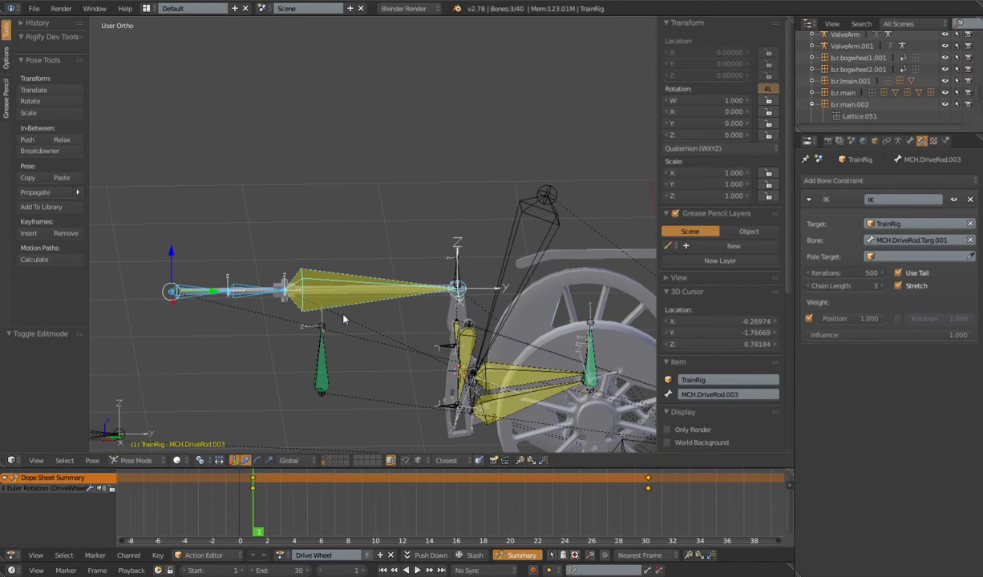
right_click(193, 291)
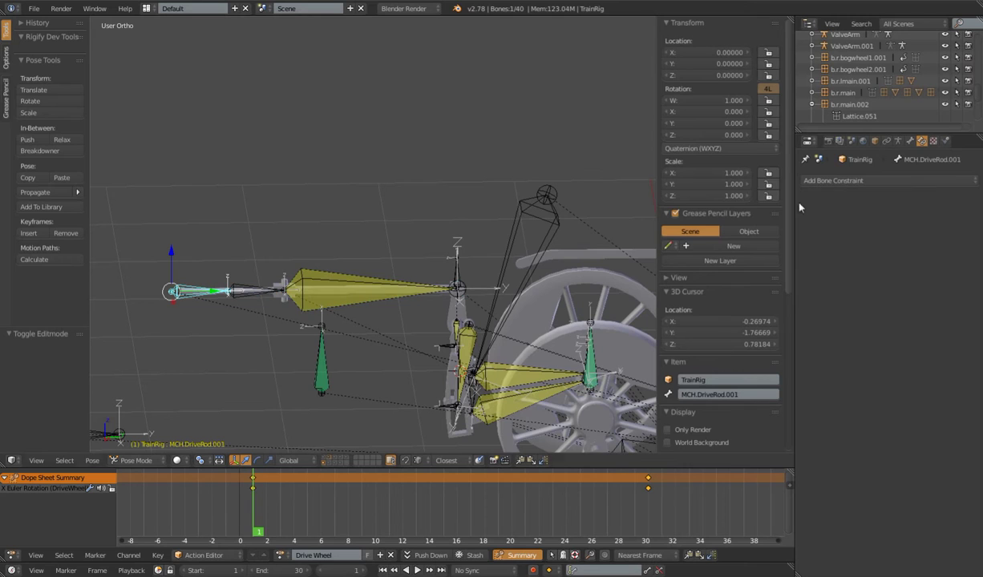
Show the bone properties and compare the IK axis locks of the drive rod's three bones, playing the animation meanwhile.
click(911, 141)
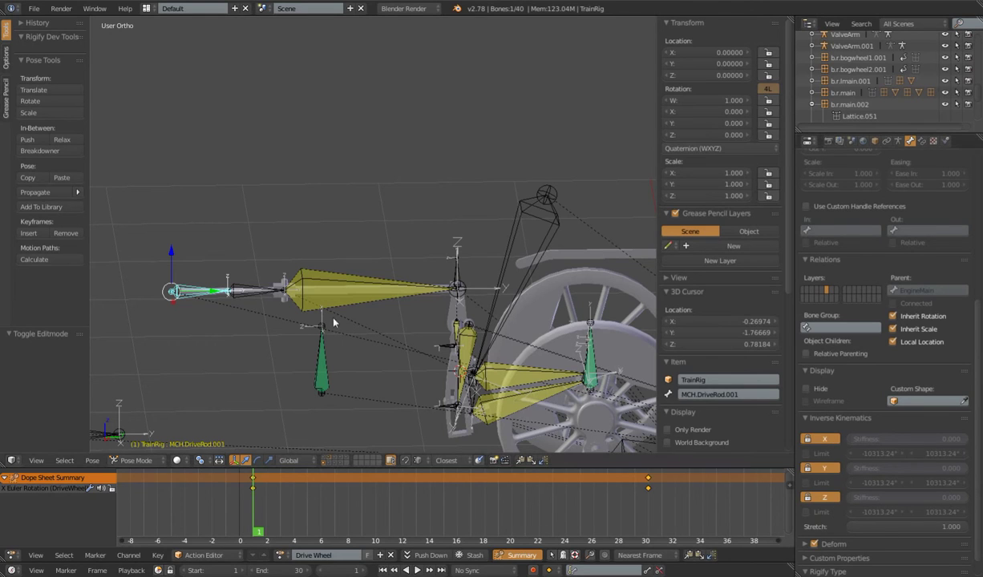
right_click(259, 297)
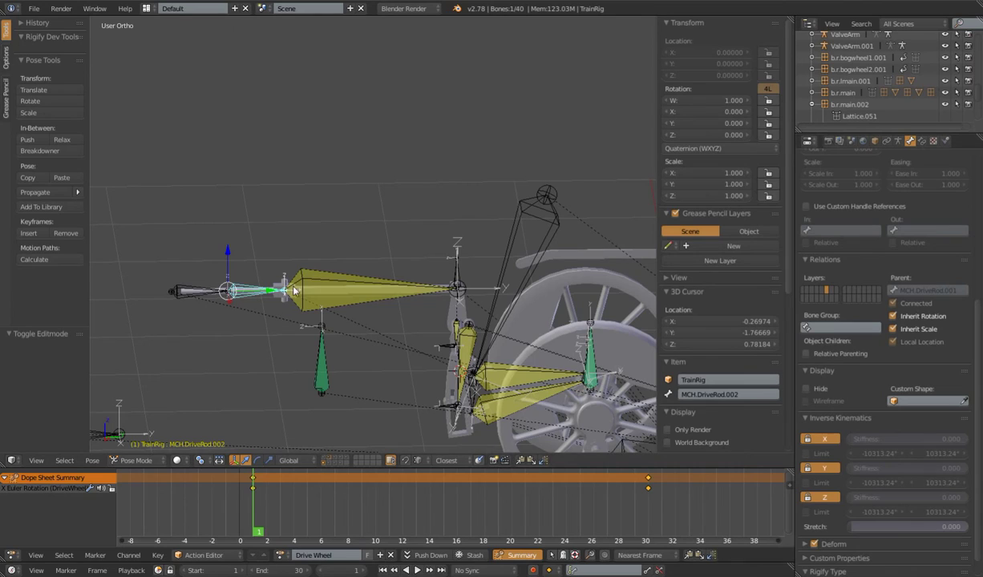
key(alt+a)
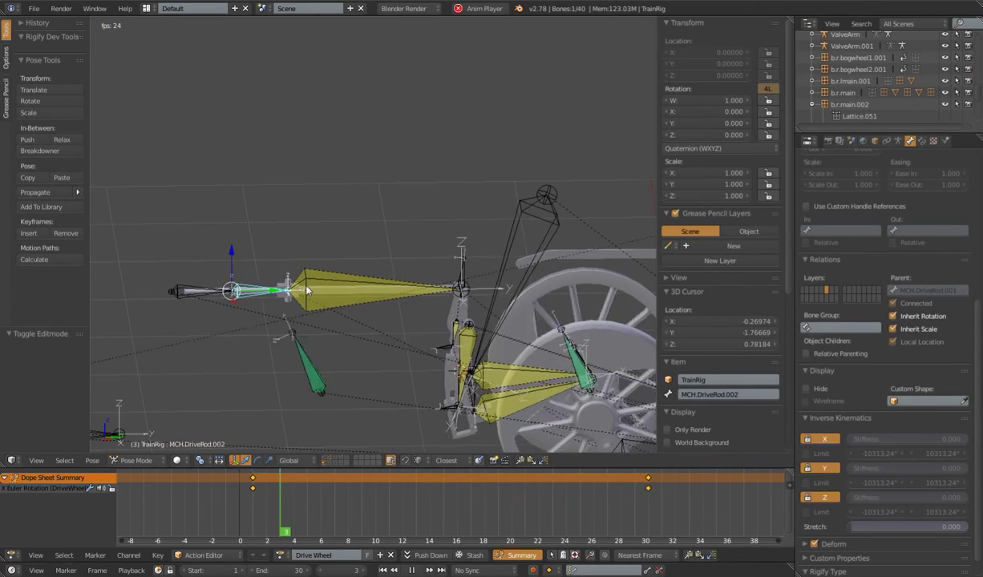
right_click(301, 281)
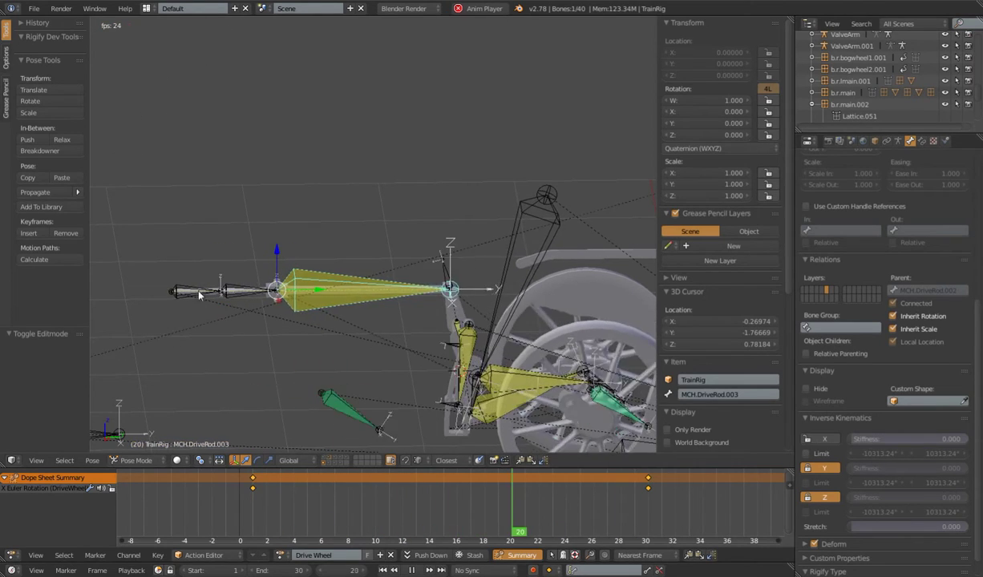
right_click(200, 294)
right_click(275, 291)
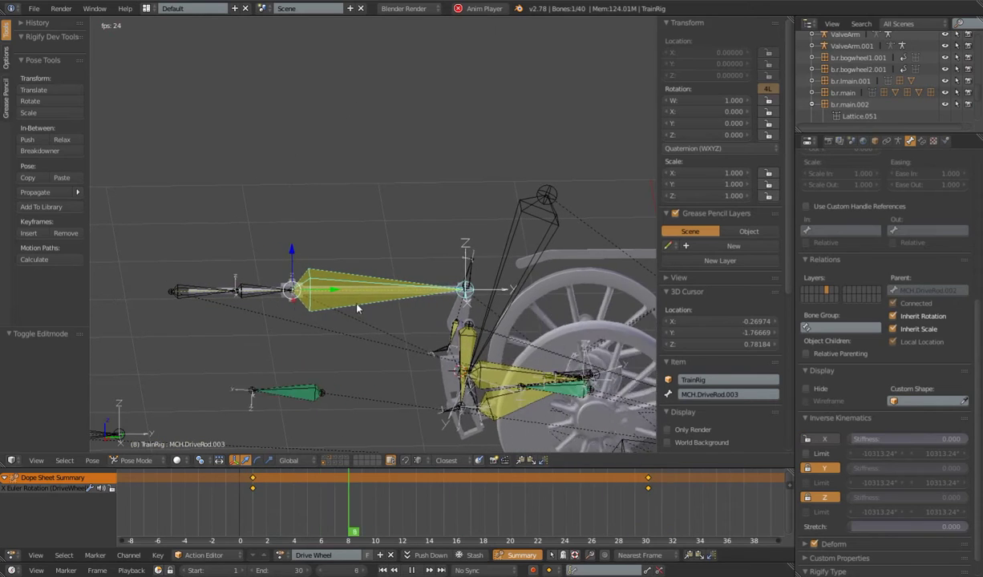
key(alt+a)
Select the LocoDriverValvestem.001 mesh and its parent bone MCH.DriveRod.002, play the animation, then select MCH.DriveRod.003.
right_click(258, 291)
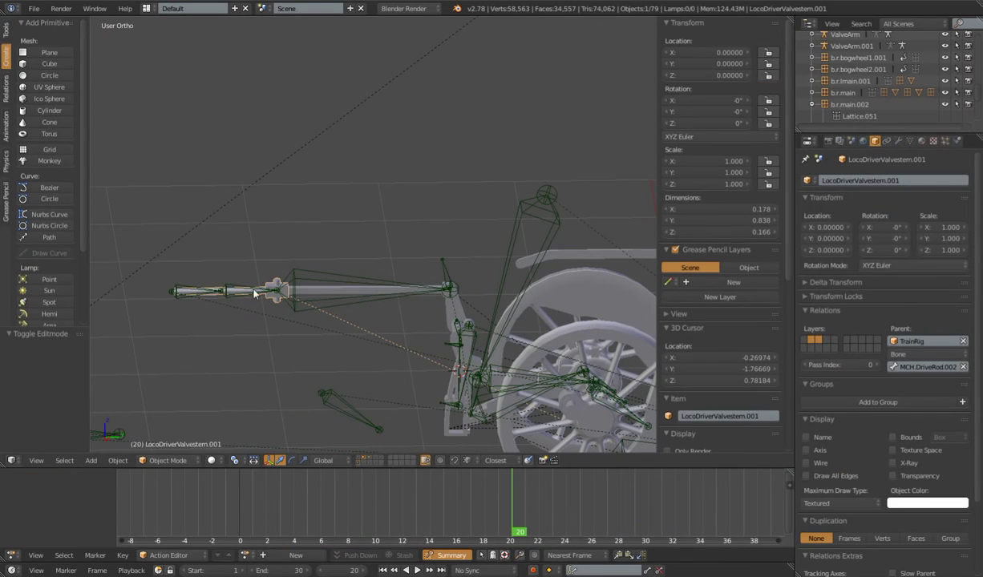
right_click(252, 287)
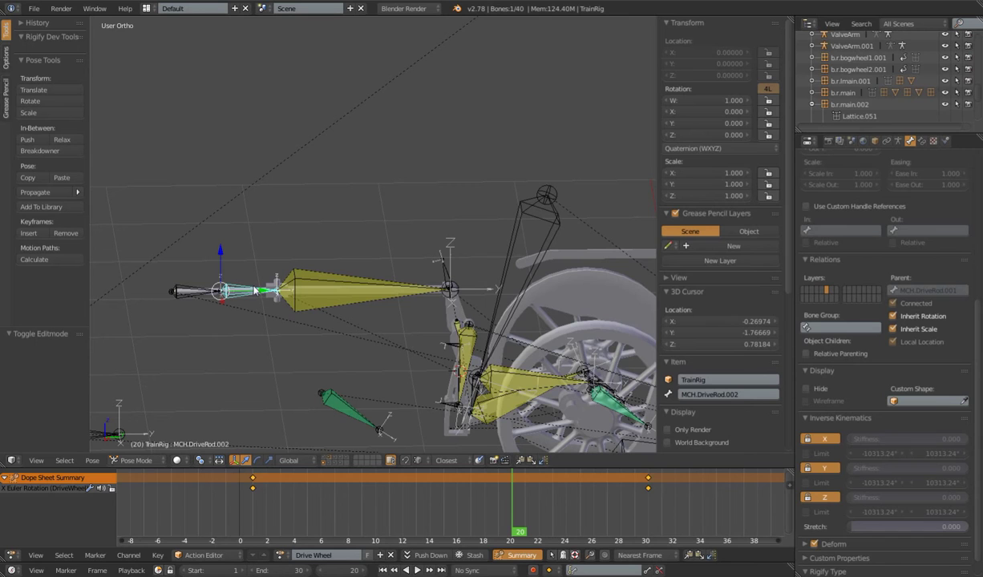
scroll(251, 308, down, 3)
key(alt+a)
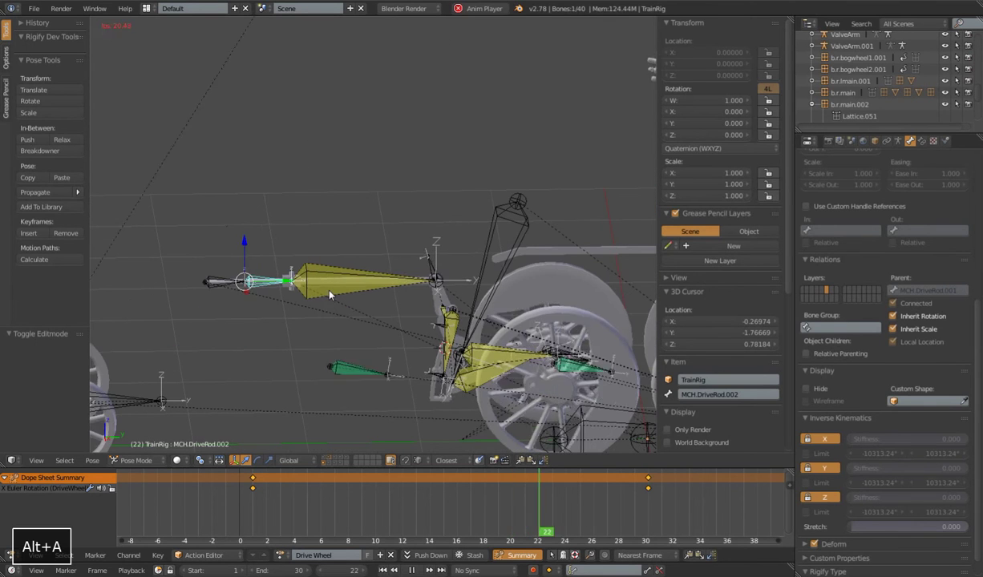
scroll(449, 290, up, 2)
right_click(338, 286)
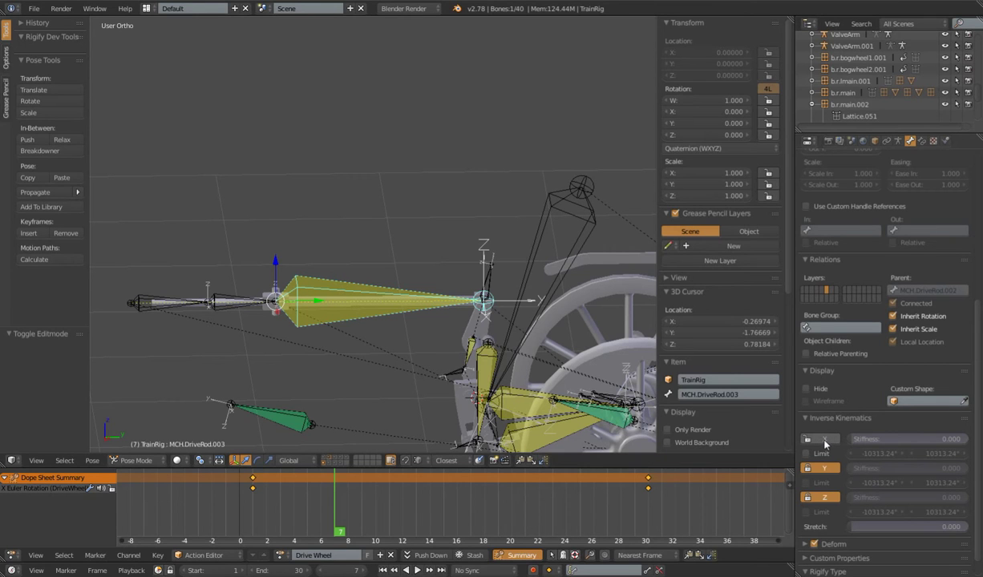
Select the MCH.DriveRod.Targ.001 bone at the rocker's upper joint and play the animation to examine its motion.
shift+middle_drag(507, 370, 469, 292)
scroll(485, 269, up, 2)
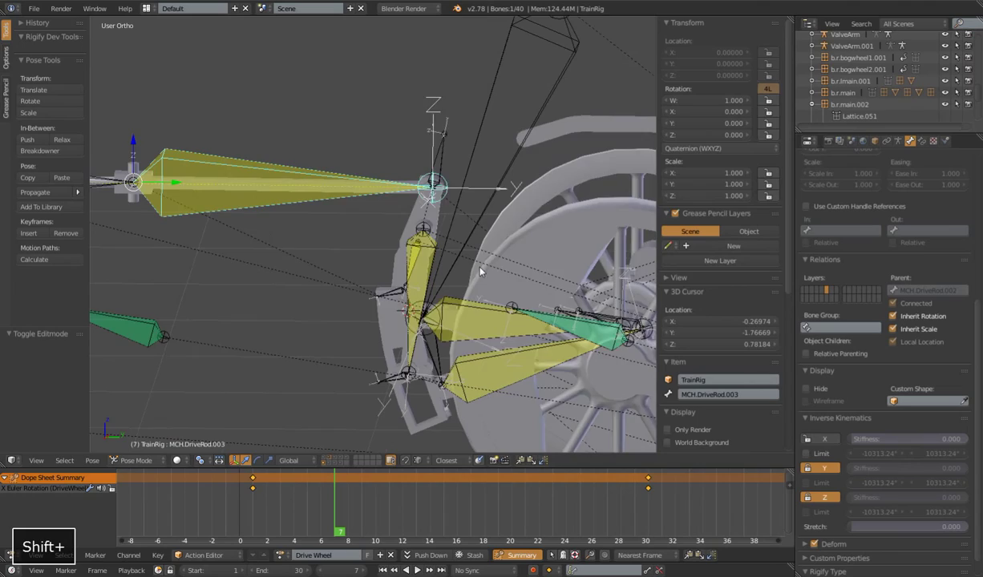
right_click(423, 178)
key(alt+a)
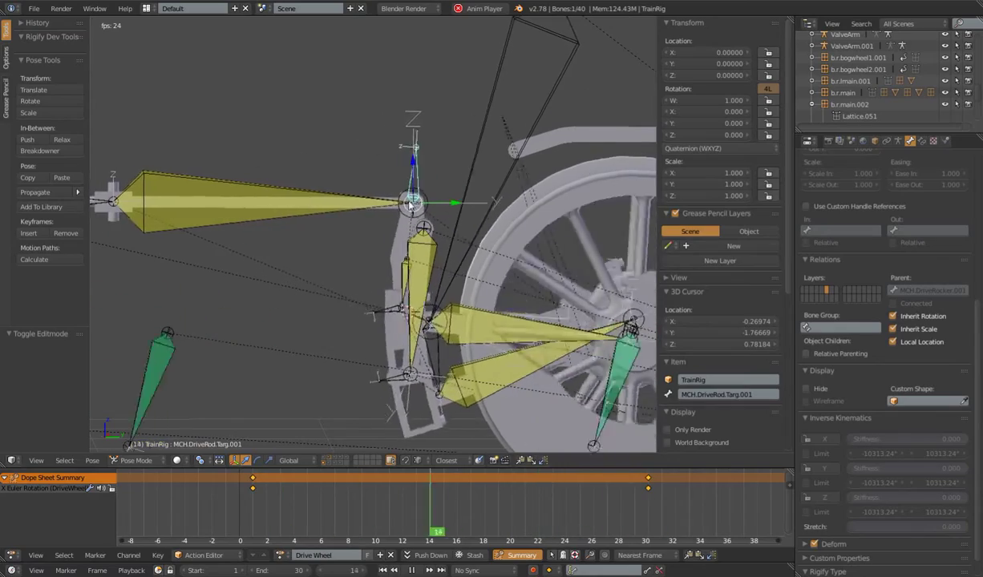
Lock MCH.DriveRod.003's IK X axis during playback to inspect the rocker joint, unlock the axis again and stop the playback.
right_click(362, 203)
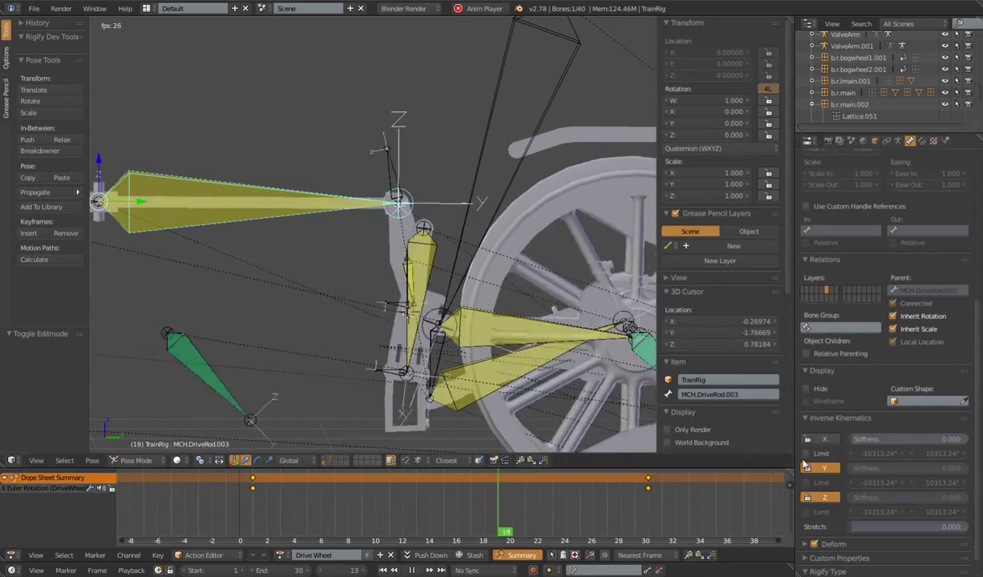
click(817, 440)
scroll(488, 205, up, 7)
shift+middle_drag(488, 205, 449, 275)
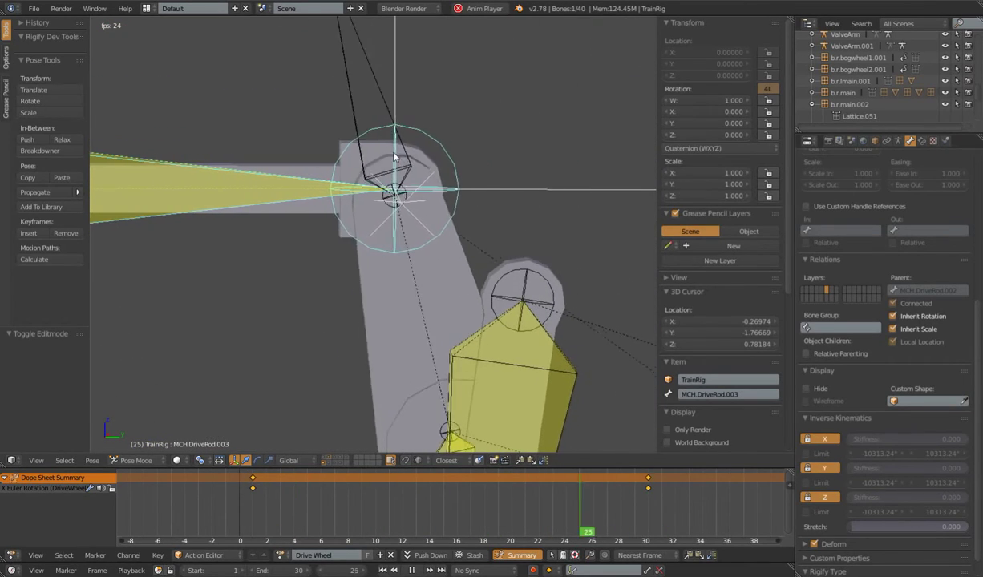
click(829, 442)
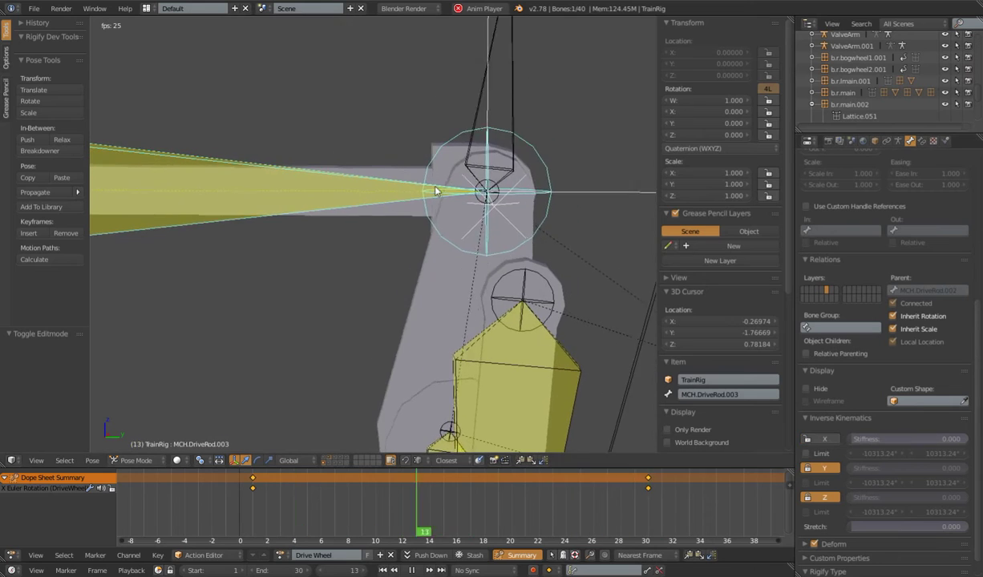
scroll(425, 217, down, 7)
shift+middle_drag(316, 281, 481, 377)
key(alt+a)
Select the LocoDriverValvestem.001 mesh and examine its joint with the drive rod and the rocker linkage from several angles.
right_click(306, 230)
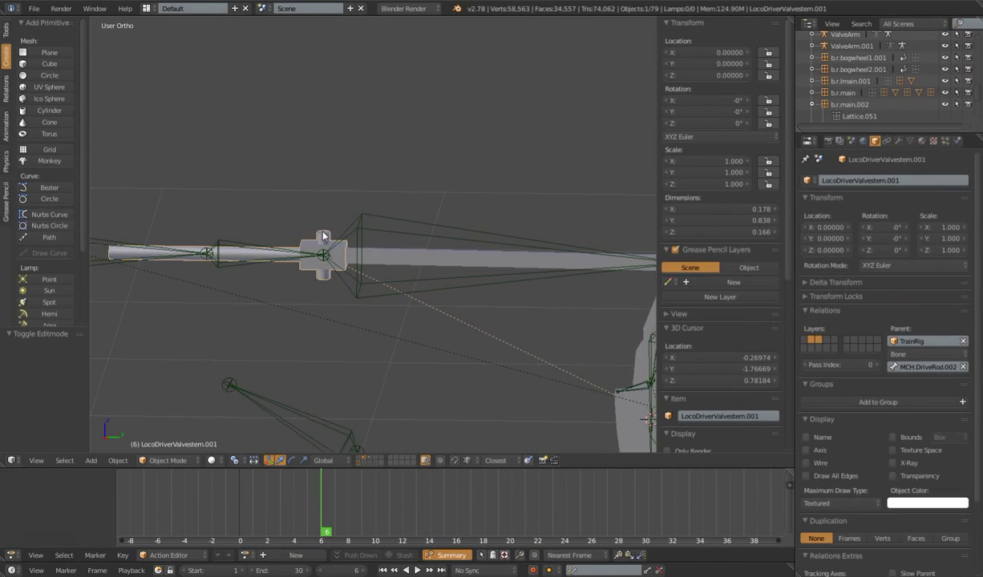
middle_drag(329, 224, 343, 258)
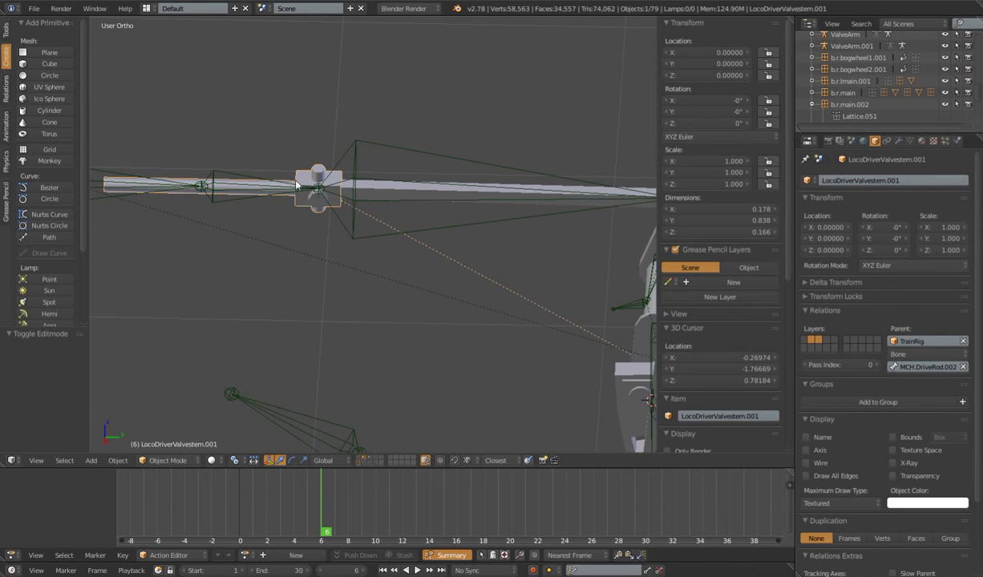
middle_drag(357, 210, 388, 194)
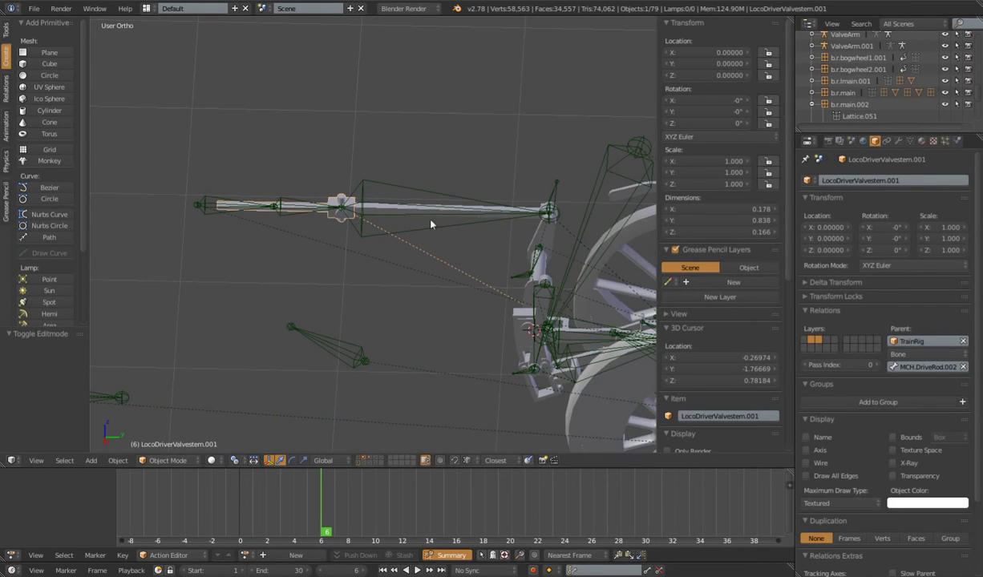
mouse_move(465, 241)
shift+middle_down()
mouse_move(350, 218)
mouse_move(406, 255)
shift+middle_up()
middle_drag(406, 255, 412, 167)
scroll(392, 235, up, 2)
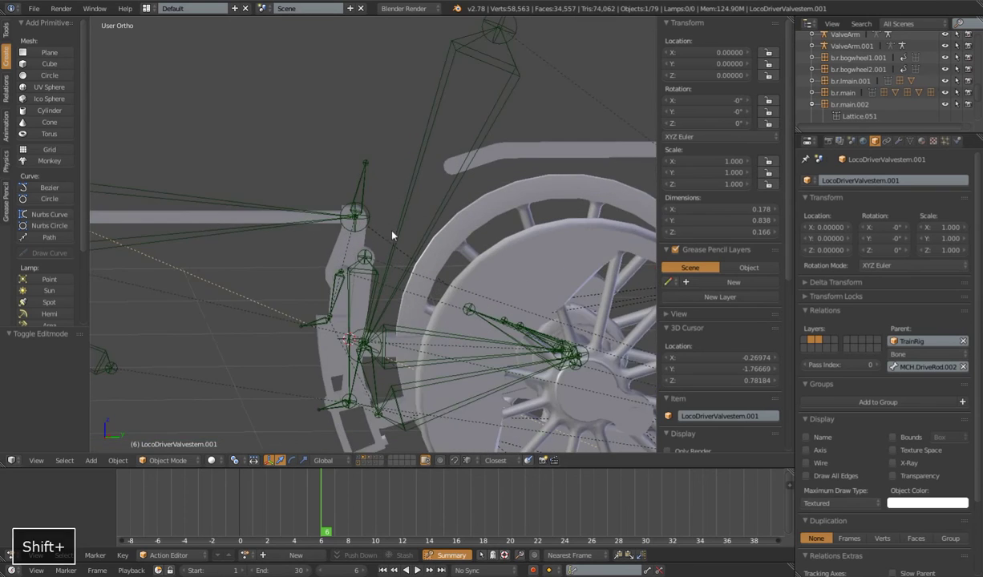
shift+middle_drag(392, 235, 412, 242)
Select the drive rod's three chain bones one after another, ending with the target bone MCH.DriveRod.Targ.001.
right_click(226, 212)
scroll(215, 238, down, 4)
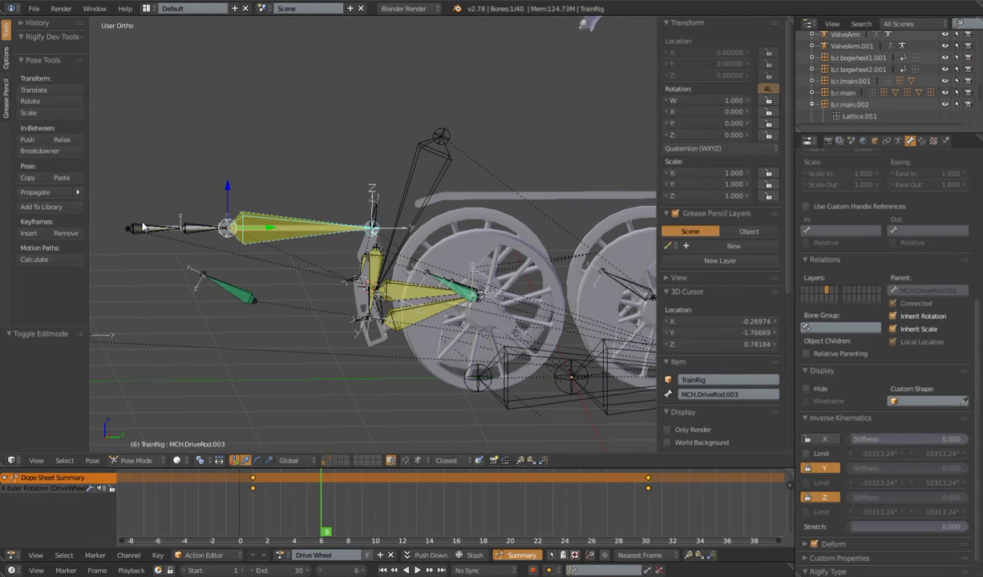
right_click(143, 226)
right_click(204, 224)
right_click(257, 220)
right_click(360, 207)
Select the LocoDriverRocker.001 mesh beside the drive wheel and check it in Object Mode, close up.
middle_drag(418, 238, 408, 242)
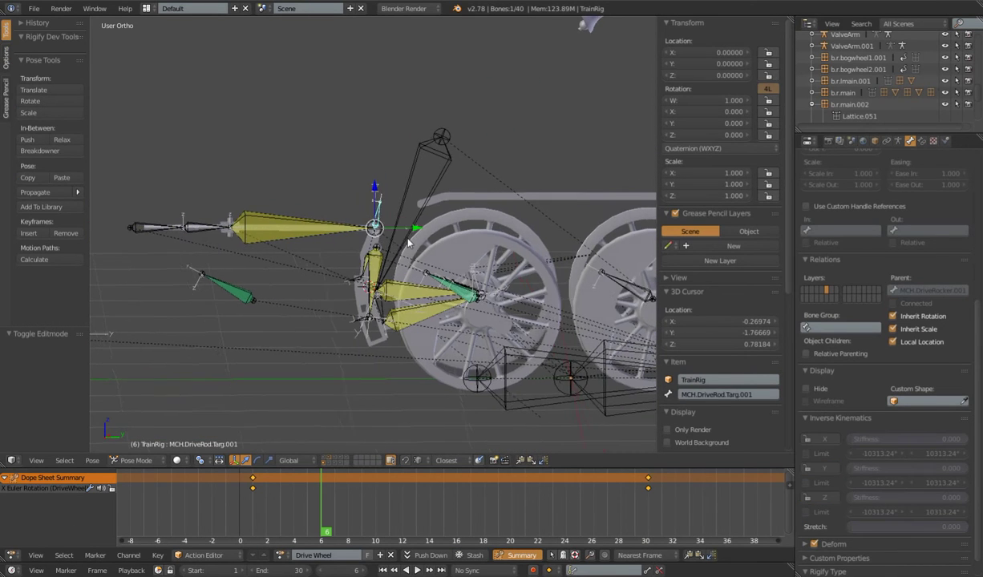
scroll(409, 242, up, 3)
scroll(393, 245, down, 1)
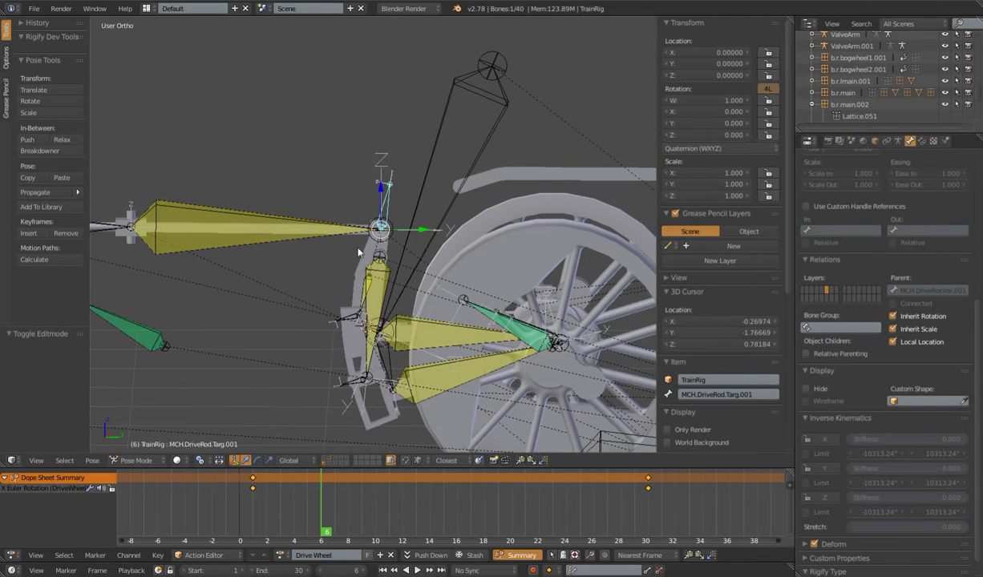
right_click(360, 252)
middle_drag(367, 257, 365, 223)
scroll(387, 281, up, 3)
key(Tab)
key(Tab)
right_click(356, 246)
key(Tab)
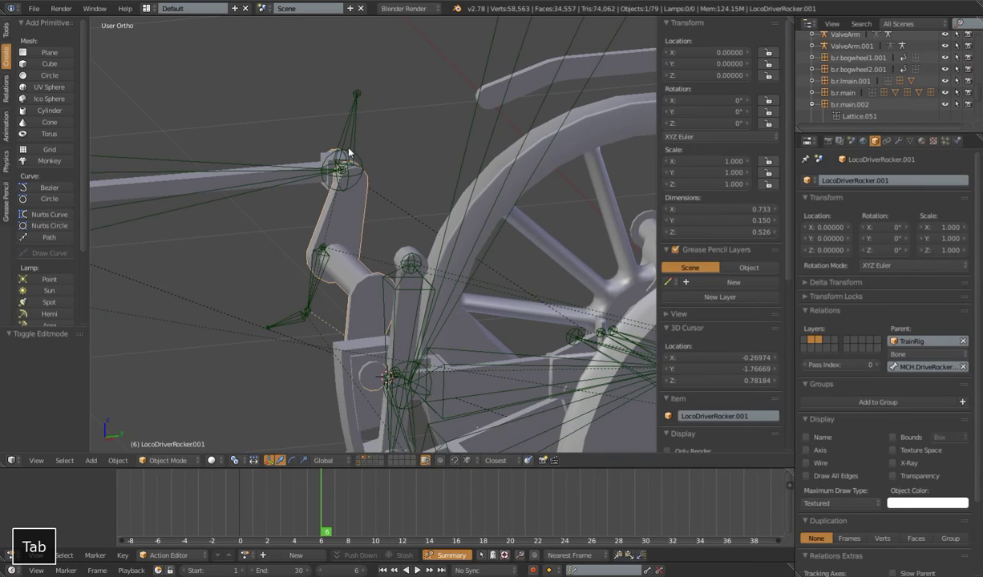
Compare MCH.DriveRod.Targ.001 with MCH.DriveRocker.001 and MCH.DriveRod.003, finishing with only MCH.DriveRocker.001 selected.
right_click(356, 141)
shift+right_click(321, 270)
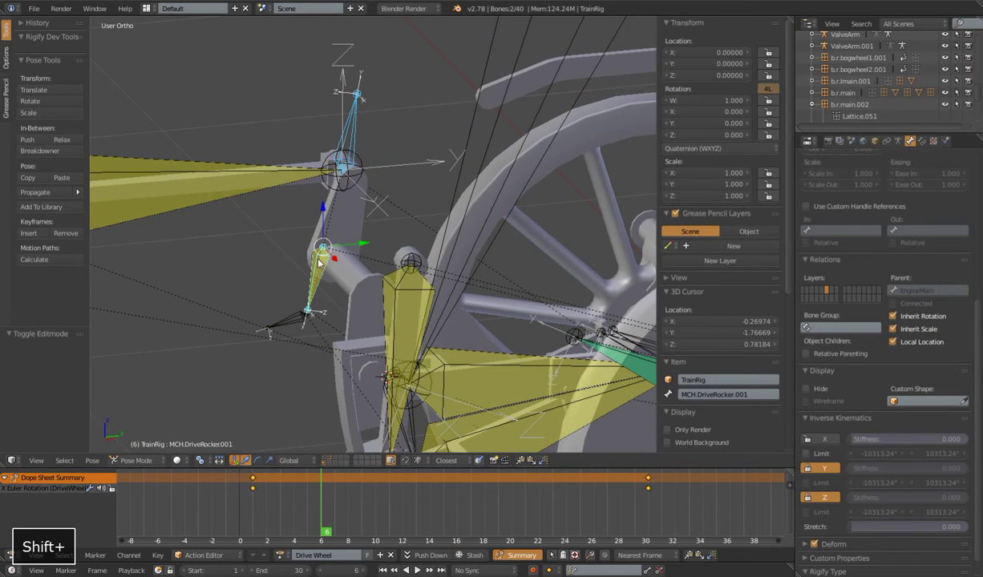
right_click(355, 146)
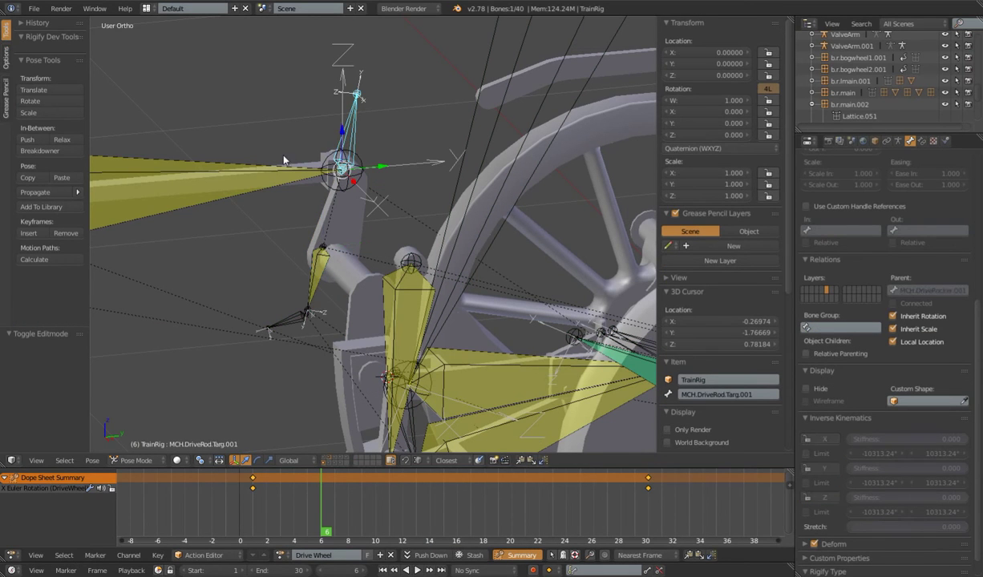
right_click(215, 171)
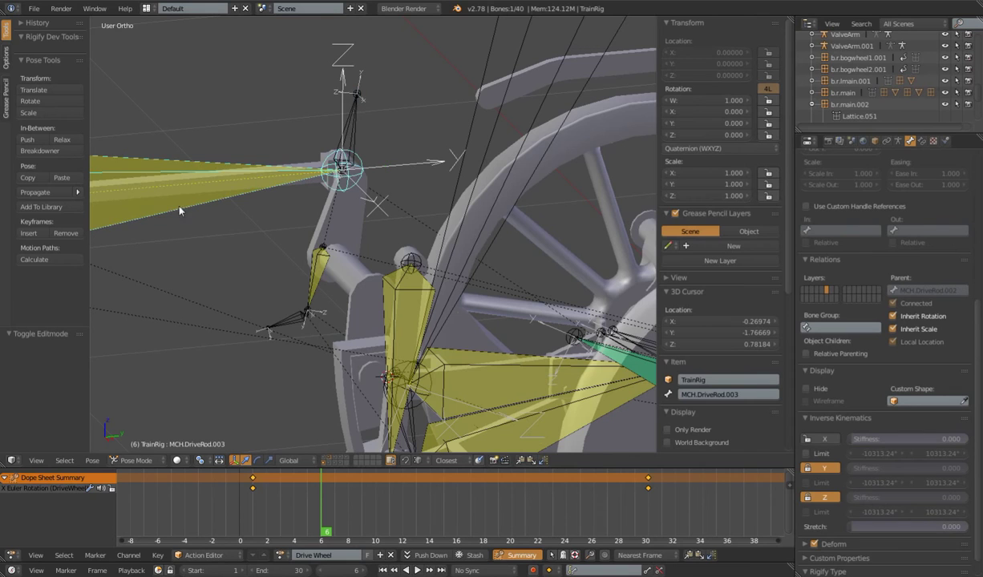
scroll(180, 211, down, 4)
right_click(346, 256)
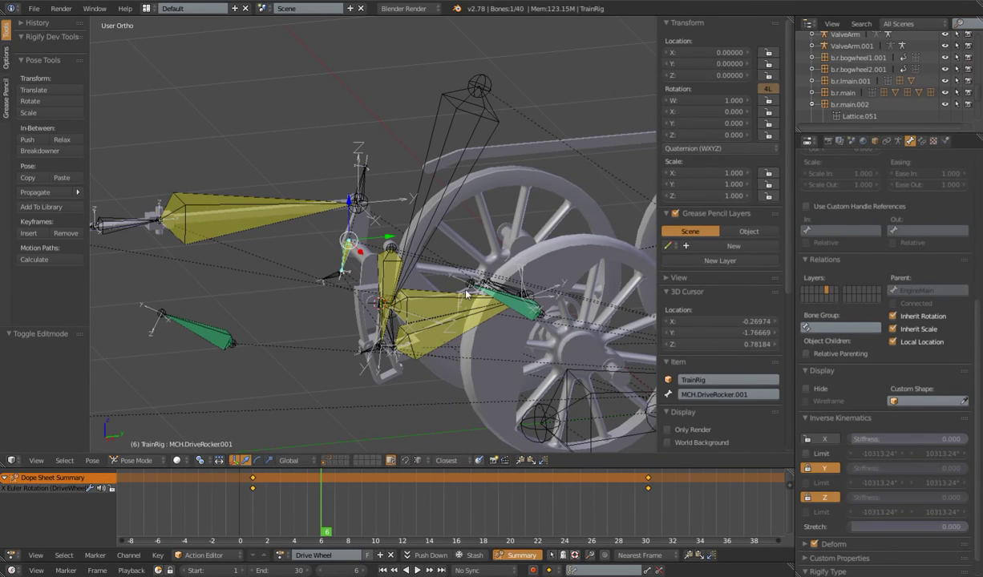
Play the animation, examine the valve gear's motion from the side and across the whole engine, and stop the playback.
middle_drag(467, 294, 424, 286)
key(alt+a)
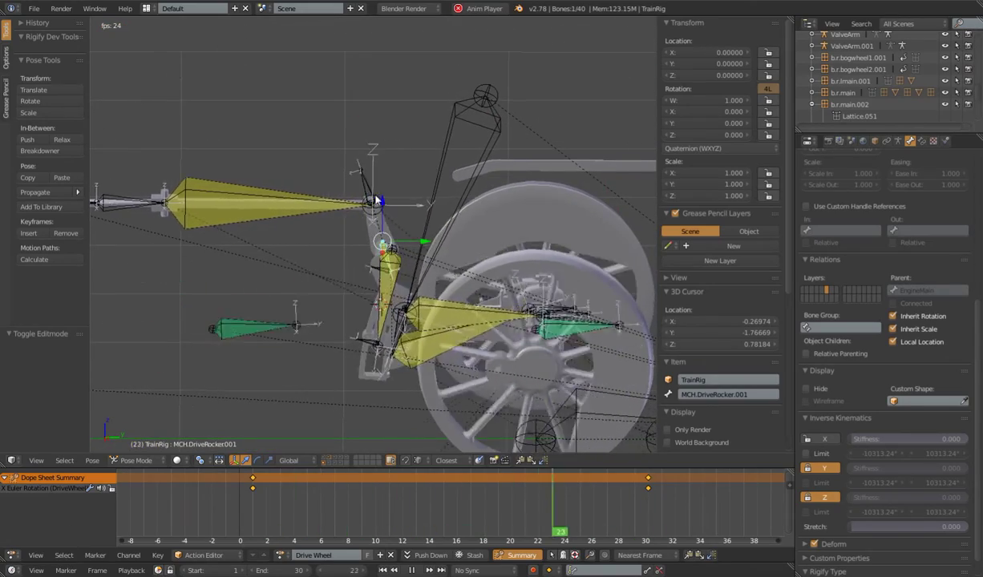
scroll(377, 200, down, 3)
scroll(405, 310, down, 3)
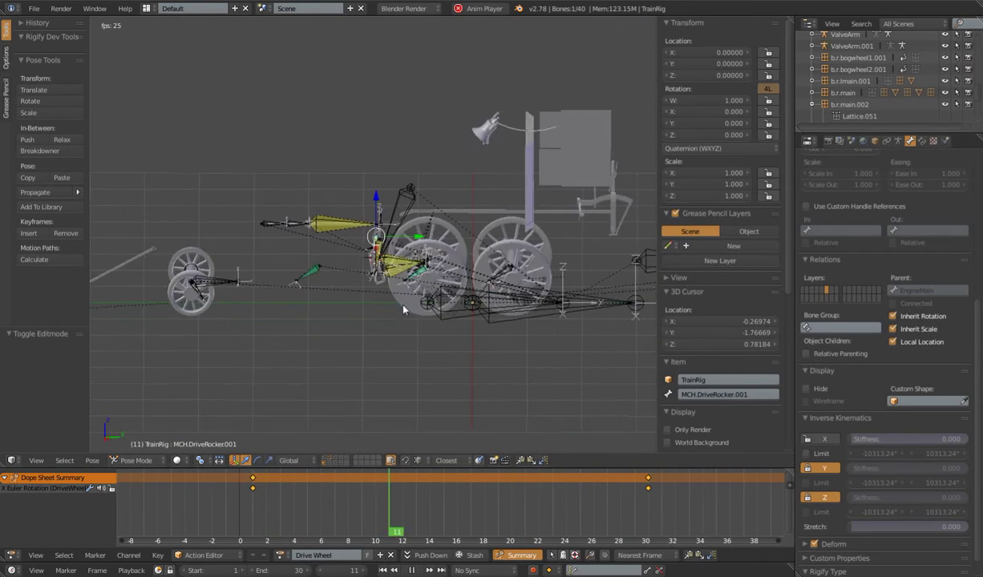
middle_drag(403, 310, 417, 308)
key(alt+a)
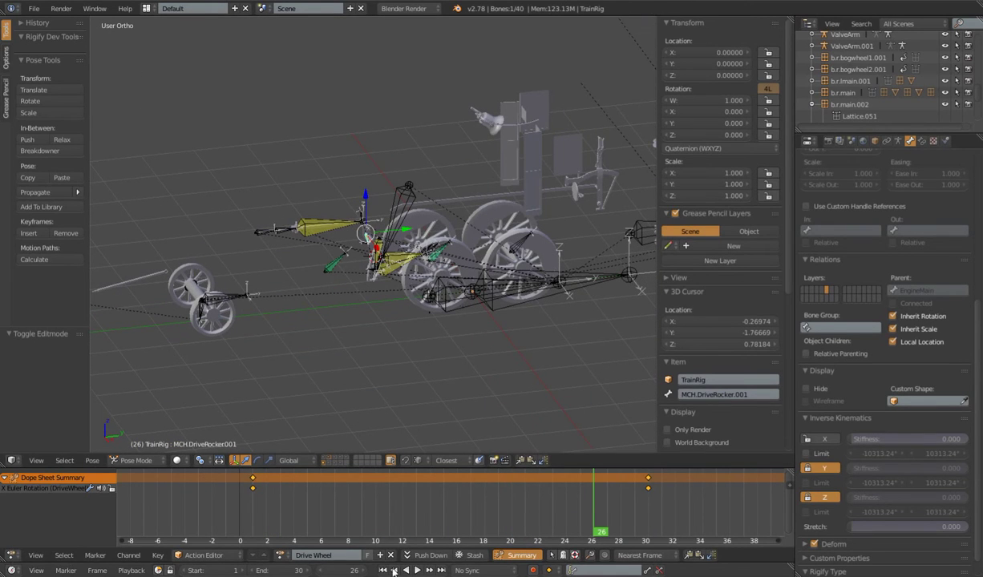
Jump to the previous keyframe and replay the animation to review the valve gear and drive wheels, then stop it.
click(393, 571)
shift+middle_drag(389, 317, 395, 351)
scroll(443, 337, up, 4)
key(alt+a)
scroll(367, 289, up, 3)
scroll(353, 365, down, 4)
key(alt+a)
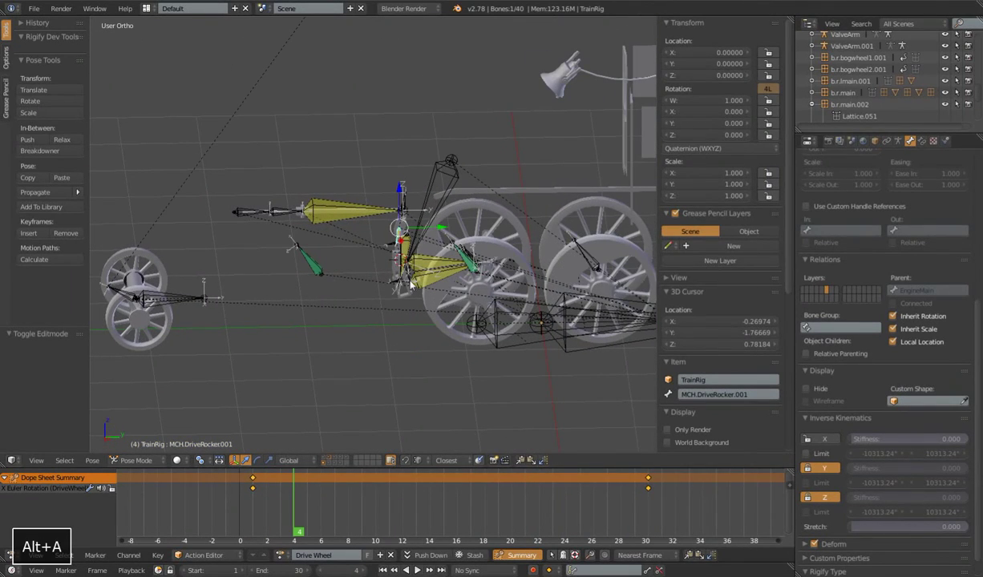
Review the valve gear at an angle, play the animation once more, stop it and return to frame 1.
middle_drag(394, 338, 417, 342)
scroll(416, 342, up, 2)
scroll(413, 341, down, 3)
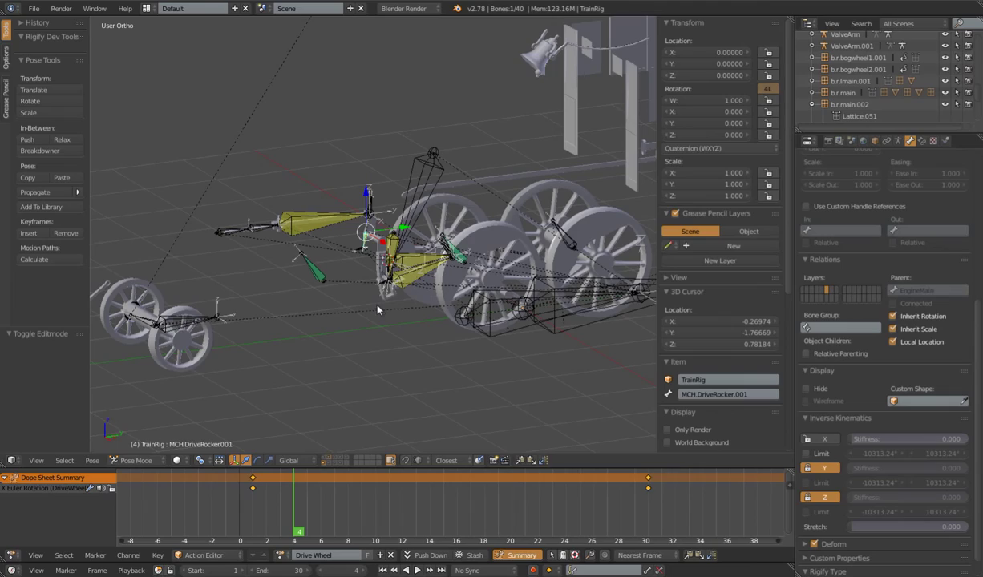
scroll(401, 309, up, 4)
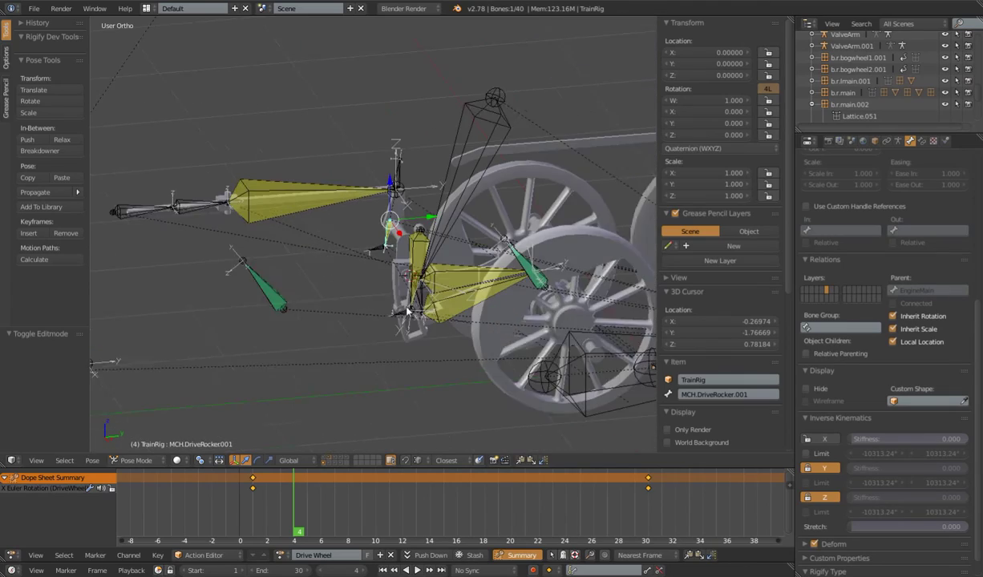
key(alt+a)
scroll(391, 305, down, 5)
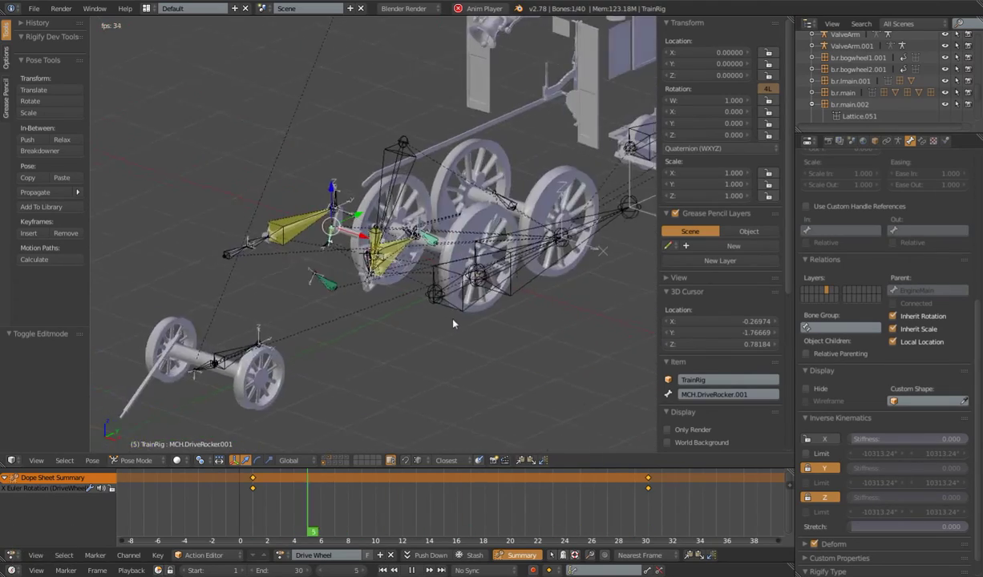
middle_drag(453, 324, 431, 312)
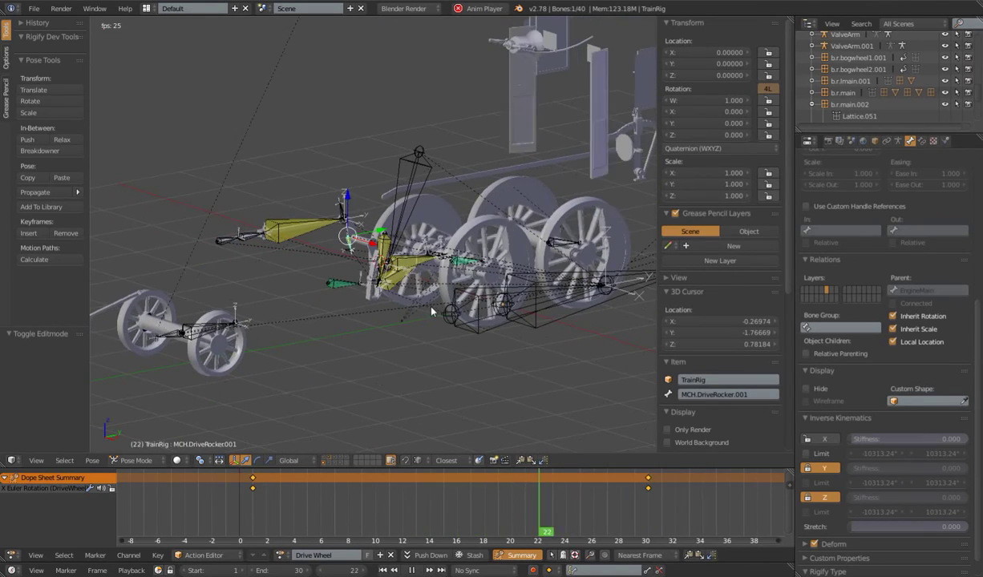
key(alt+a)
key(shift+Left)
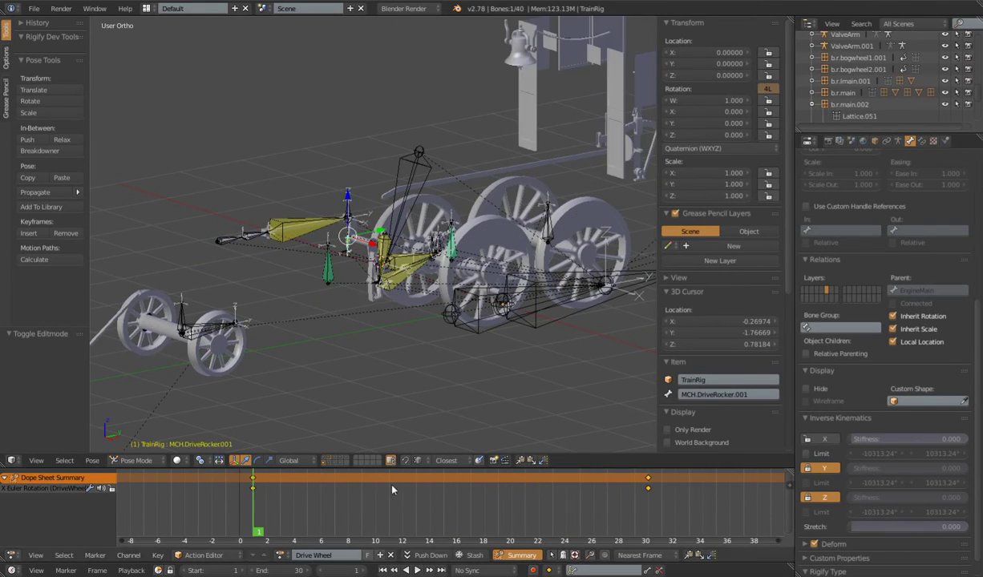
Examine the whole train rig from both sides, from the front wheels and valve gear back to the rear wheel trucks and their bones.
middle_drag(410, 417, 423, 358)
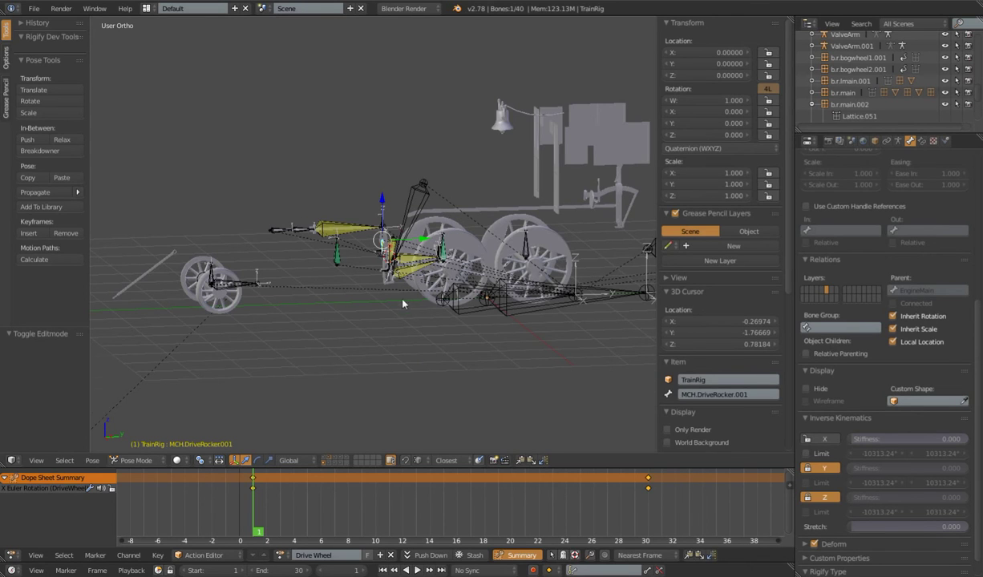
scroll(402, 304, up, 3)
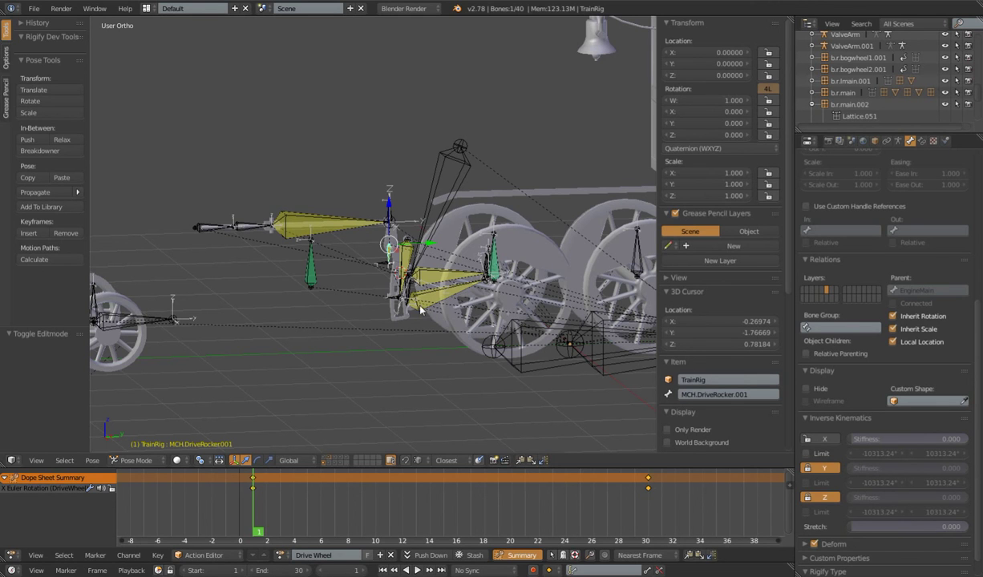
scroll(419, 313, down, 5)
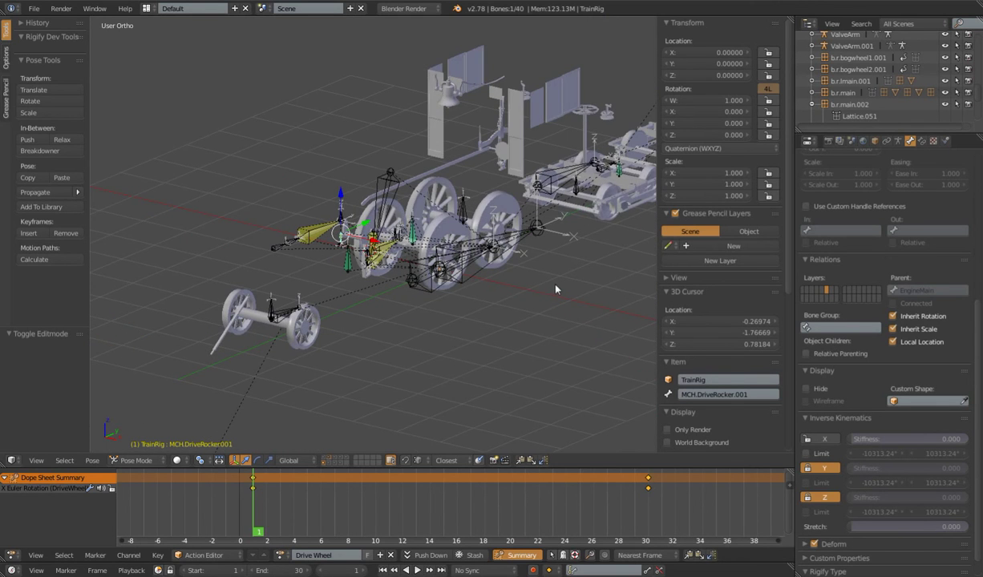
shift+middle_drag(555, 290, 510, 294)
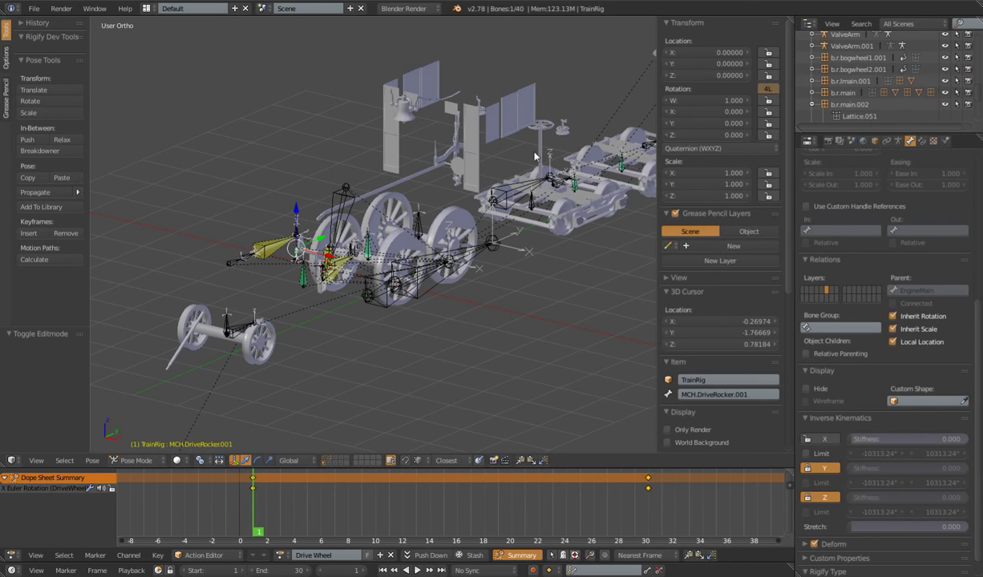
middle_drag(345, 210, 508, 234)
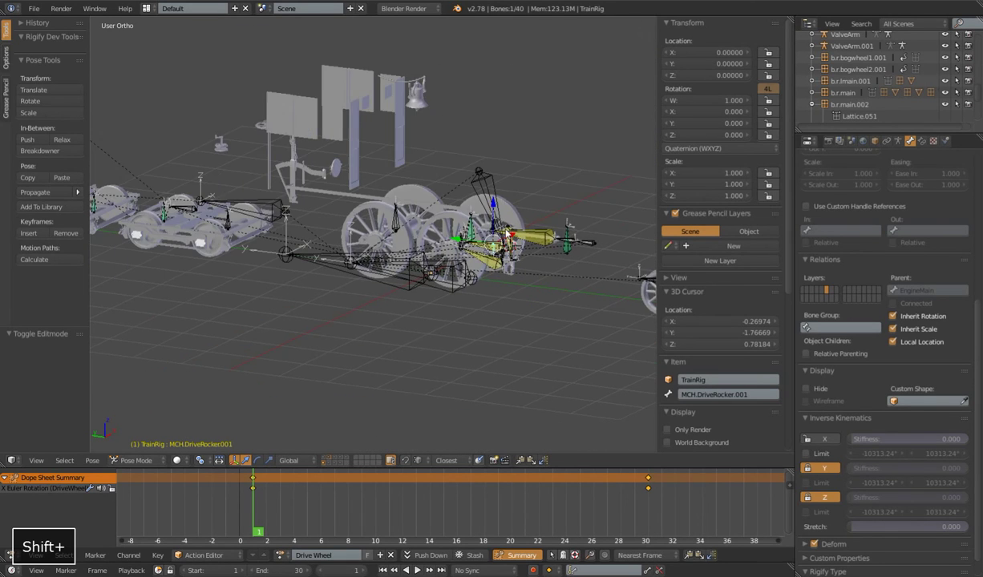
middle_drag(407, 258, 479, 225)
scroll(450, 294, down, 4)
mouse_move(403, 286)
shift+middle_down()
mouse_move(450, 294)
mouse_move(390, 286)
shift+middle_up()
scroll(423, 286, up, 3)
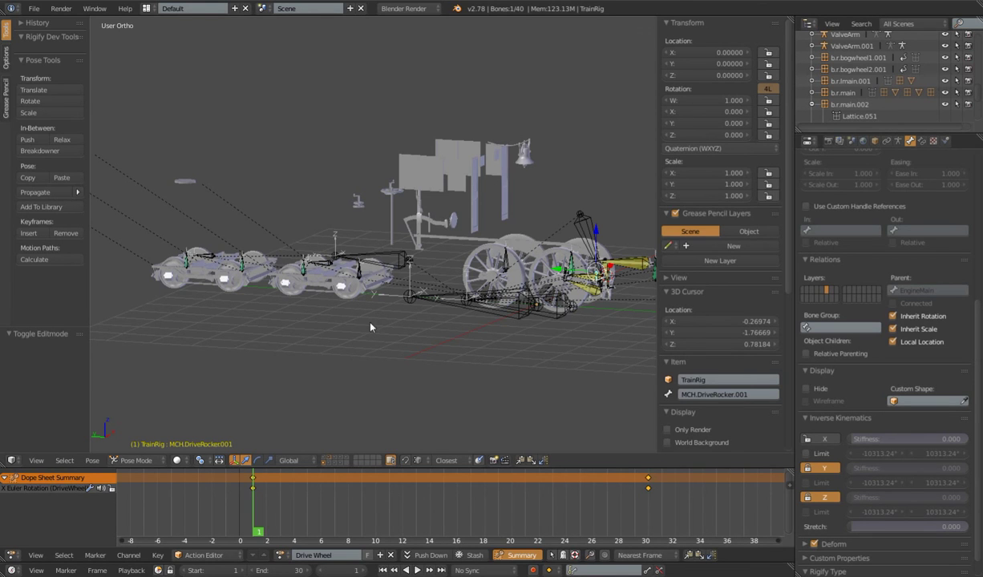
scroll(370, 322, down, 2)
middle_drag(365, 322, 411, 297)
scroll(411, 301, up, 5)
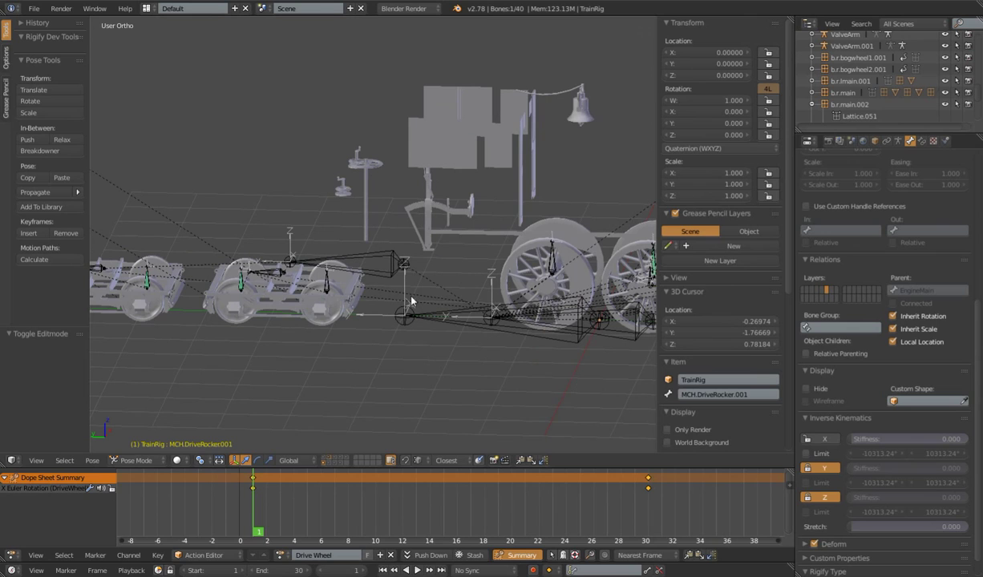
scroll(412, 301, down, 3)
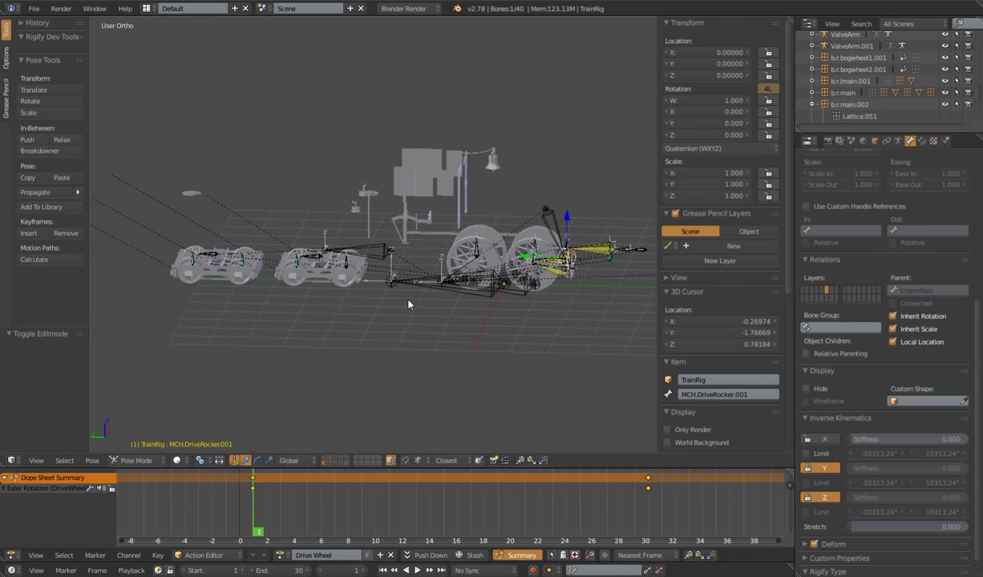